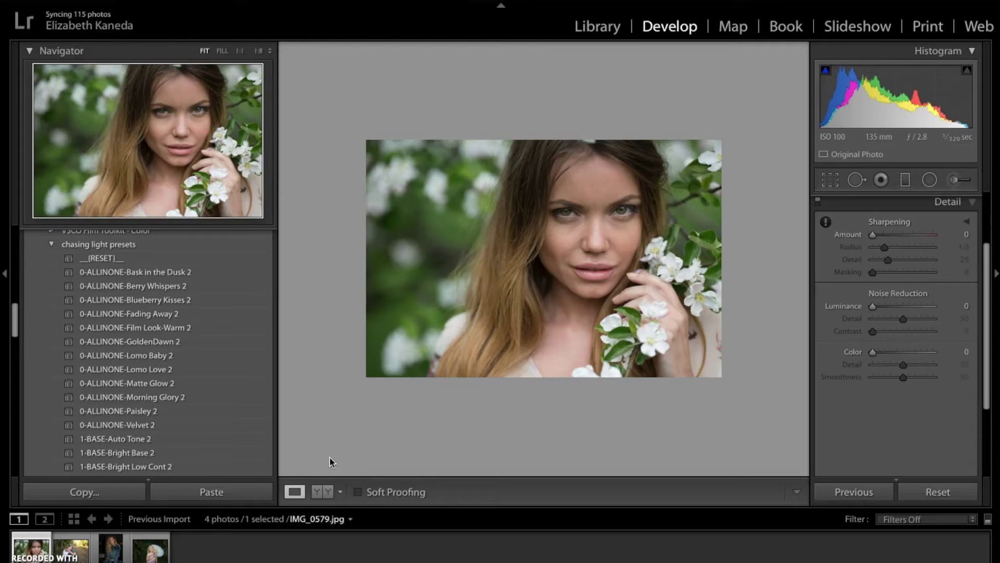
# Apply the 5-POLISH-Sharpen 2 preset from the chasing light presets to the portrait
pyautogui.scroll(-5, 112, 369)
pyautogui.click(105, 320)
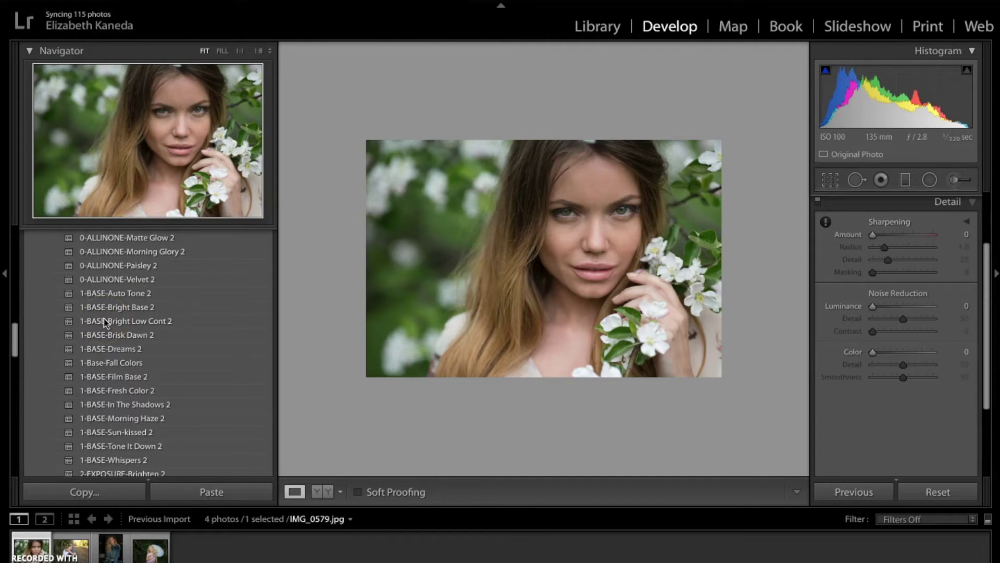
pyautogui.scroll(-2, 143, 326)
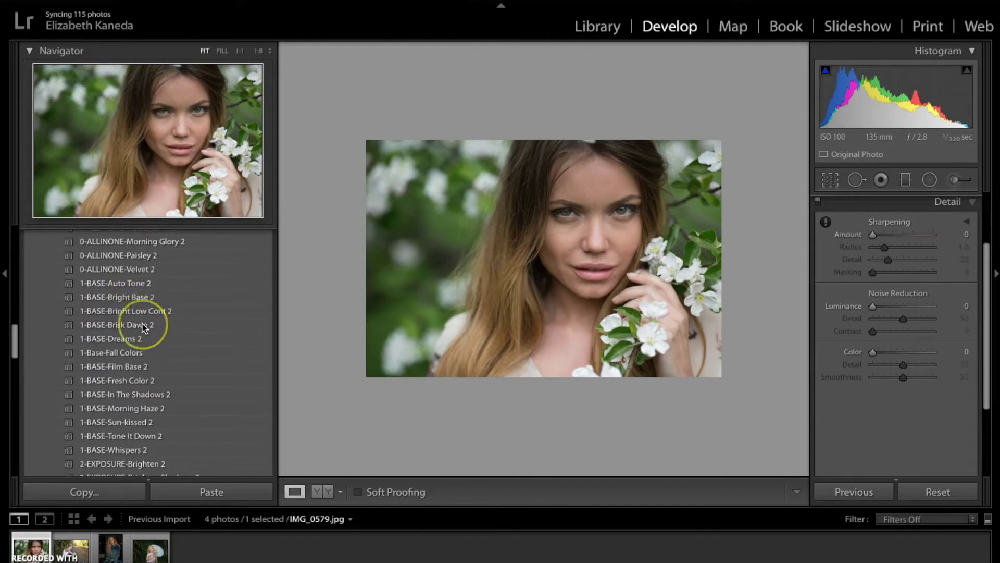
pyautogui.scroll(-5, 143, 326)
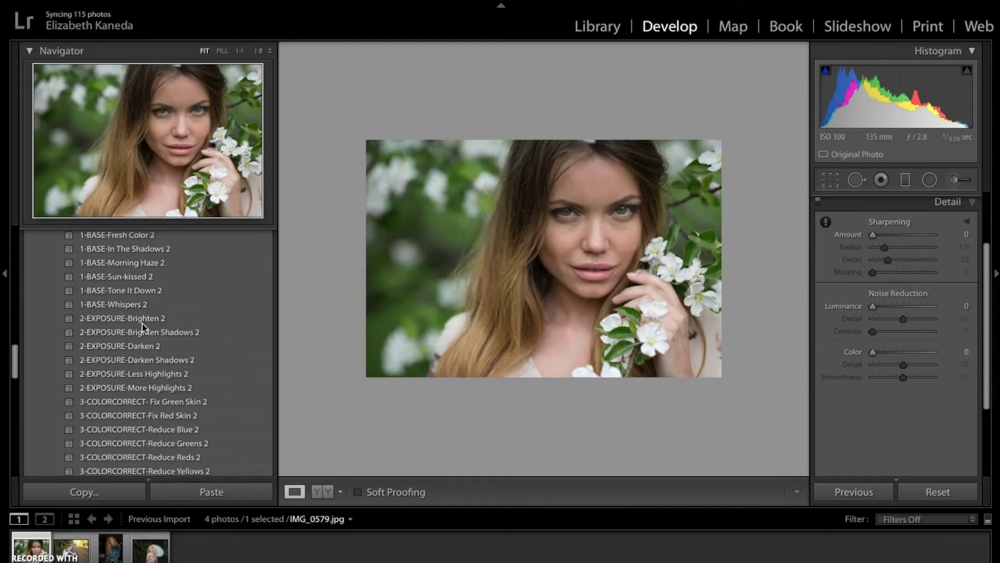
pyautogui.scroll(-5, 143, 327)
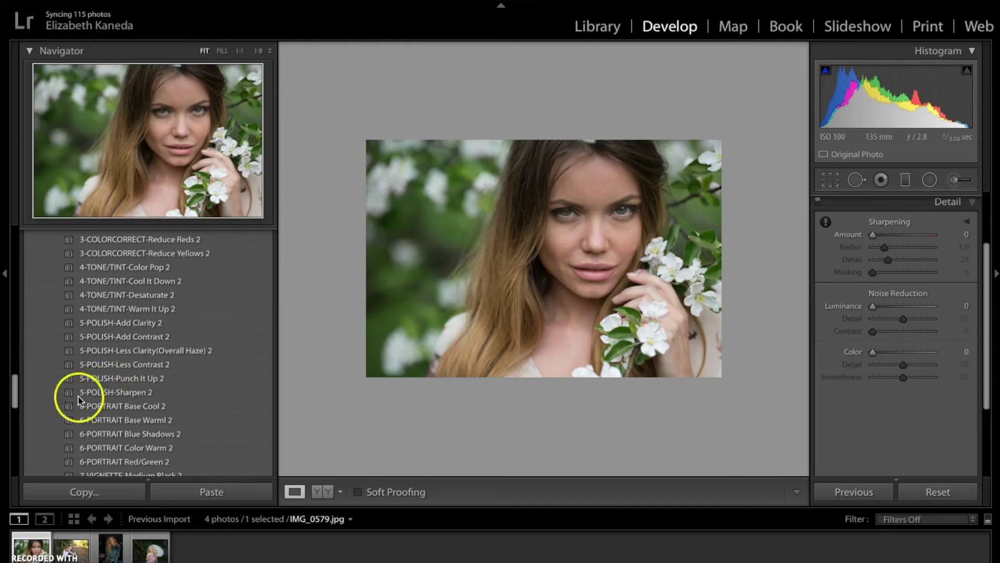
pyautogui.click(134, 395)
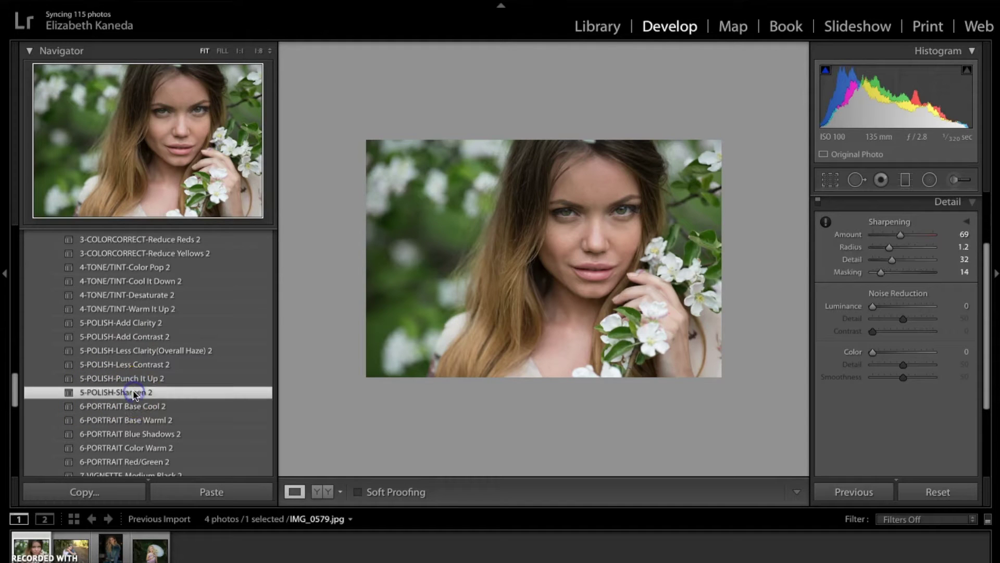
# Apply the 1-BASE-Fresh Color 2 preset to the portrait and collapse the Detail settings
pyautogui.scroll(9, 165, 417)
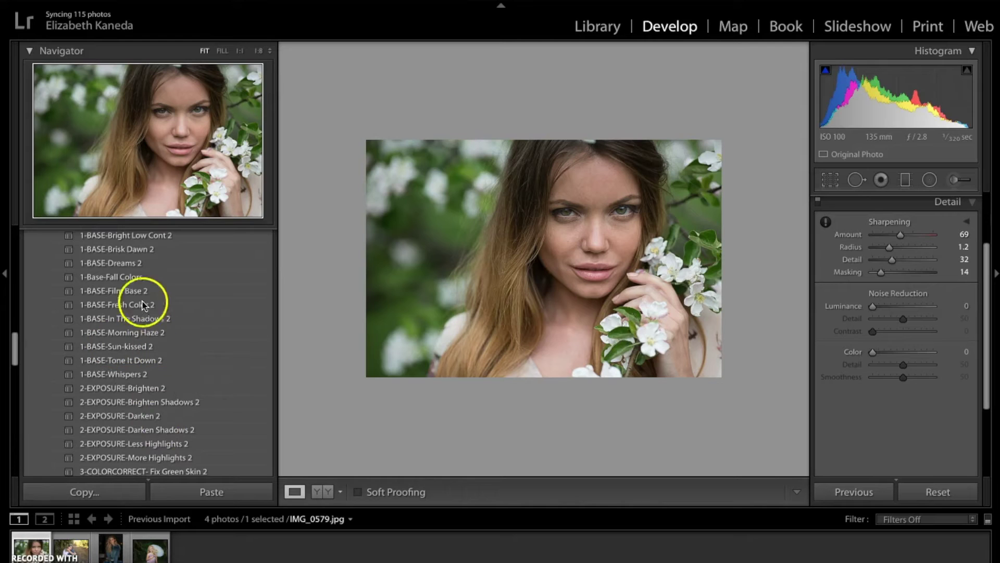
pyautogui.moveTo(101, 304); pyautogui.dragTo(101, 304)
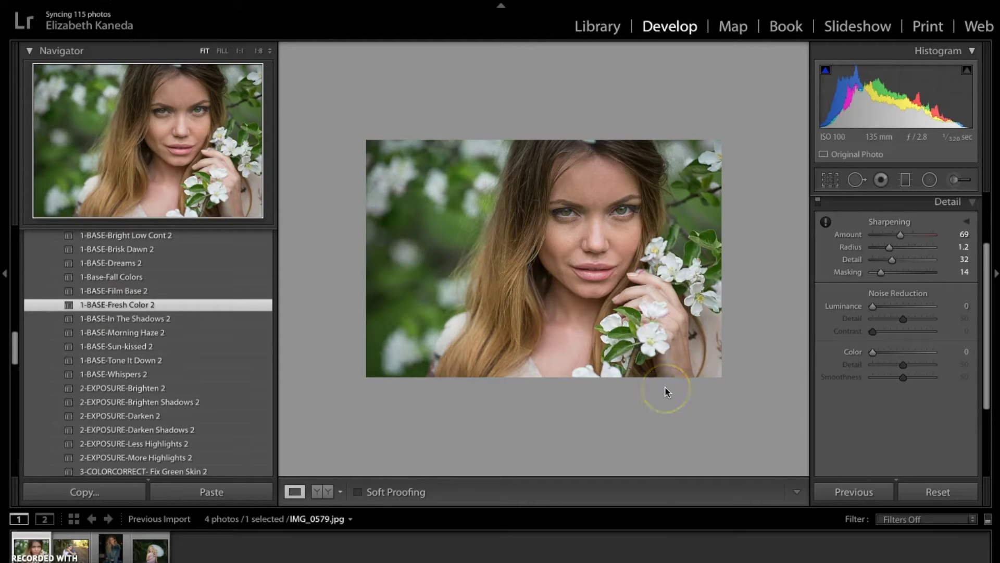
pyautogui.scroll(3, 874, 310)
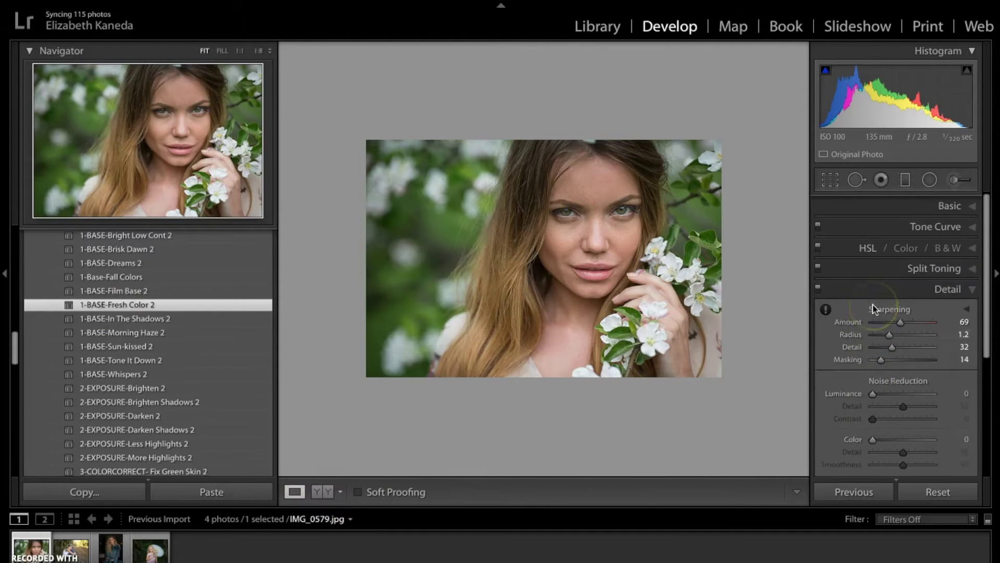
pyautogui.click(977, 306)
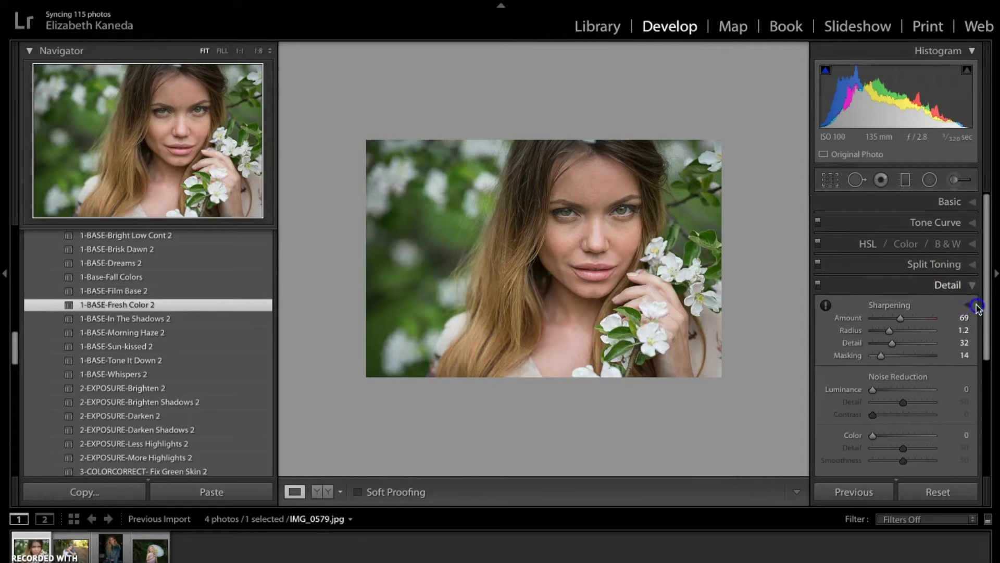
# Activate the Adjustment Brush with the Chasing Light LIGHT-Brighten effect
pyautogui.click(959, 180)
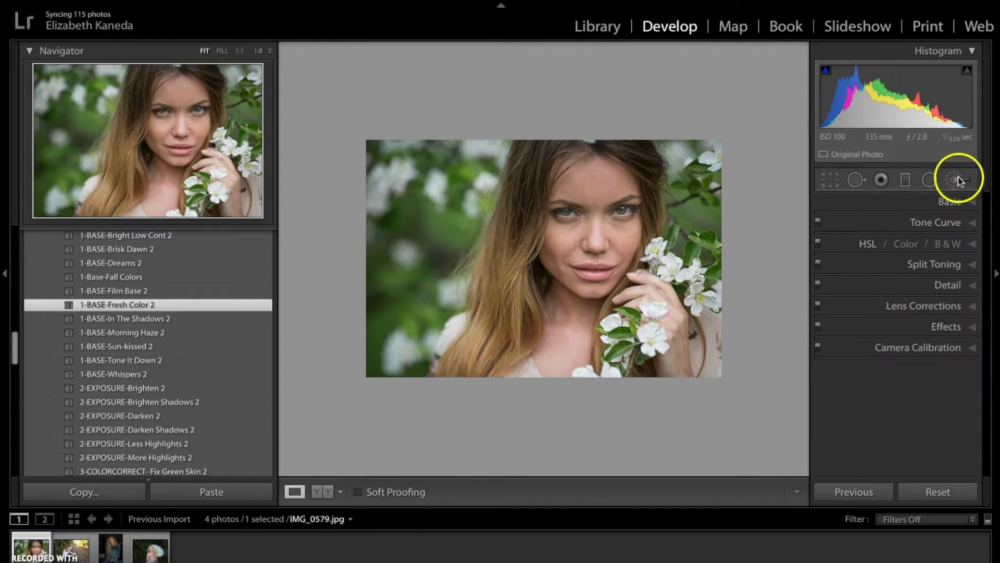
pyautogui.click(912, 227)
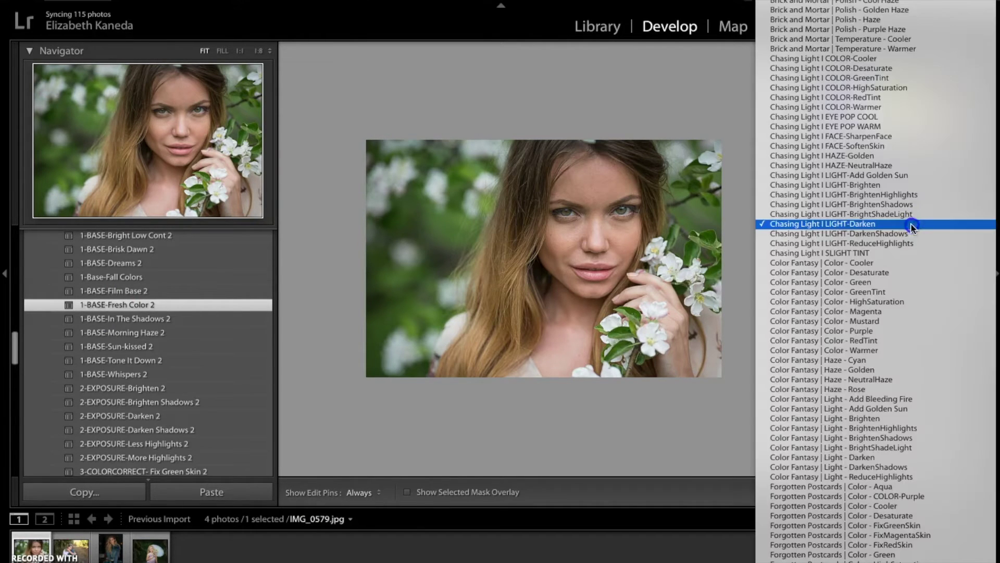
pyautogui.scroll(-3, 912, 228)
pyautogui.scroll(3, 912, 228)
pyautogui.scroll(2, 912, 227)
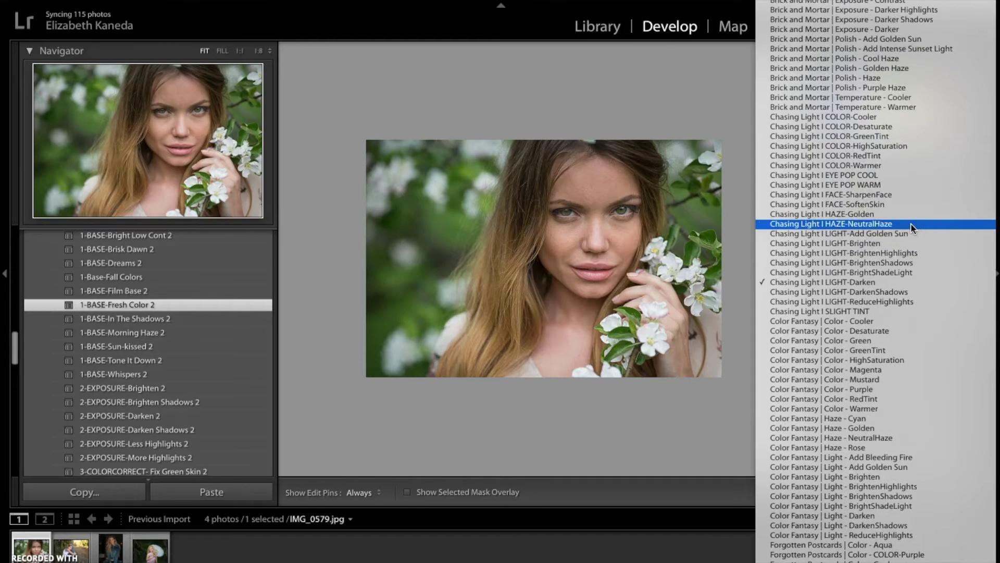
pyautogui.click(816, 247)
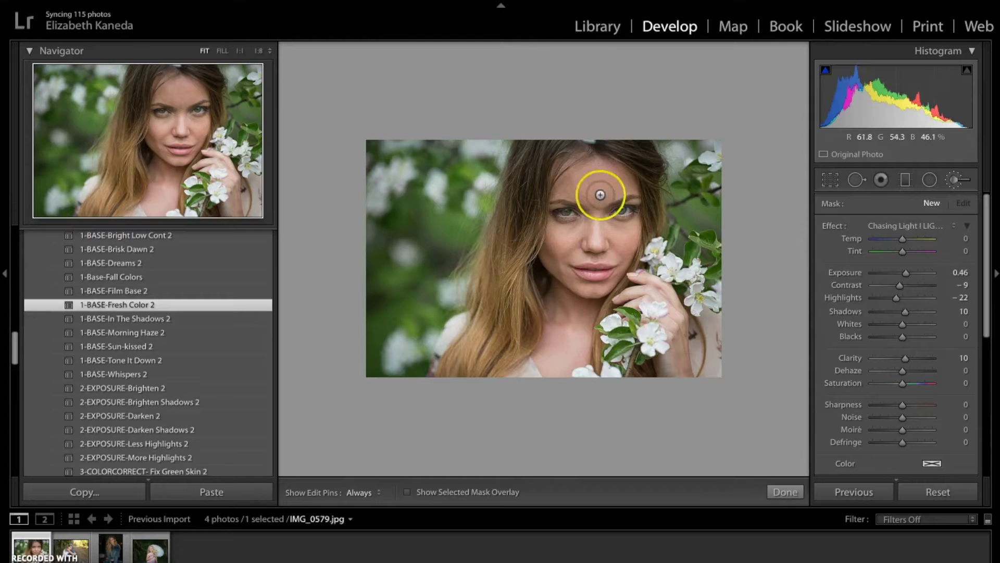
# Brush the brightening effect over the woman's face, hair and neck, then show the edit pins
pyautogui.moveTo(614, 174)
pyautogui.mouseDown()
pyautogui.moveTo(557, 178)
pyautogui.moveTo(610, 208)
pyautogui.moveTo(575, 272)
pyautogui.moveTo(592, 201)
pyautogui.moveTo(622, 212)
pyautogui.moveTo(561, 241)
pyautogui.mouseUp()
pyautogui.moveTo(531, 314)
pyautogui.mouseDown()
pyautogui.moveTo(505, 298)
pyautogui.moveTo(489, 256)
pyautogui.mouseUp()
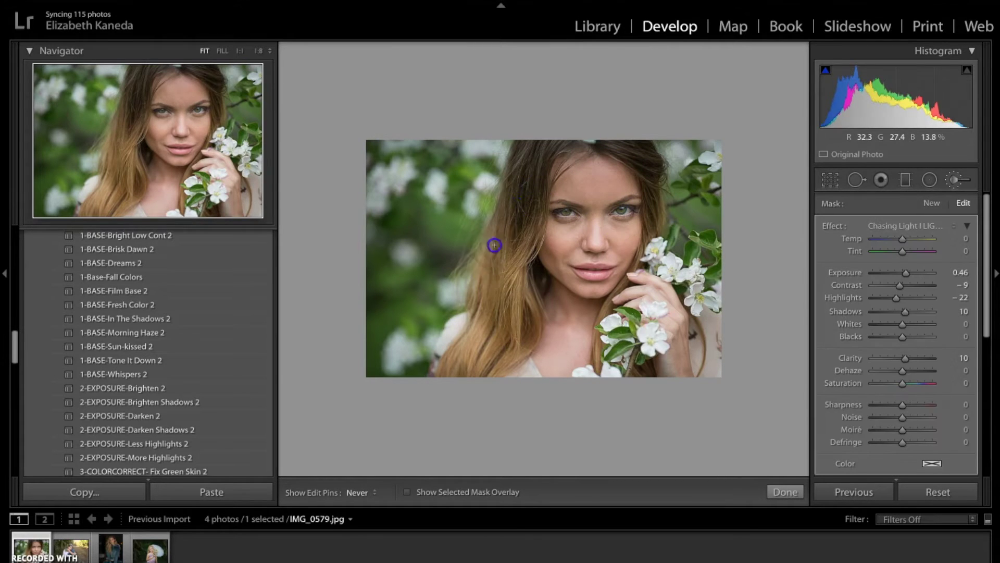
pyautogui.moveTo(554, 331); pyautogui.dragTo(568, 311)
pyautogui.moveTo(635, 346)
pyautogui.mouseDown()
pyautogui.moveTo(629, 295)
pyautogui.moveTo(708, 348)
pyautogui.moveTo(658, 326)
pyautogui.moveTo(656, 271)
pyautogui.moveTo(684, 279)
pyautogui.moveTo(644, 253)
pyautogui.mouseUp()
pyautogui.moveTo(634, 189); pyautogui.dragTo(633, 181)
pyautogui.click(576, 170)
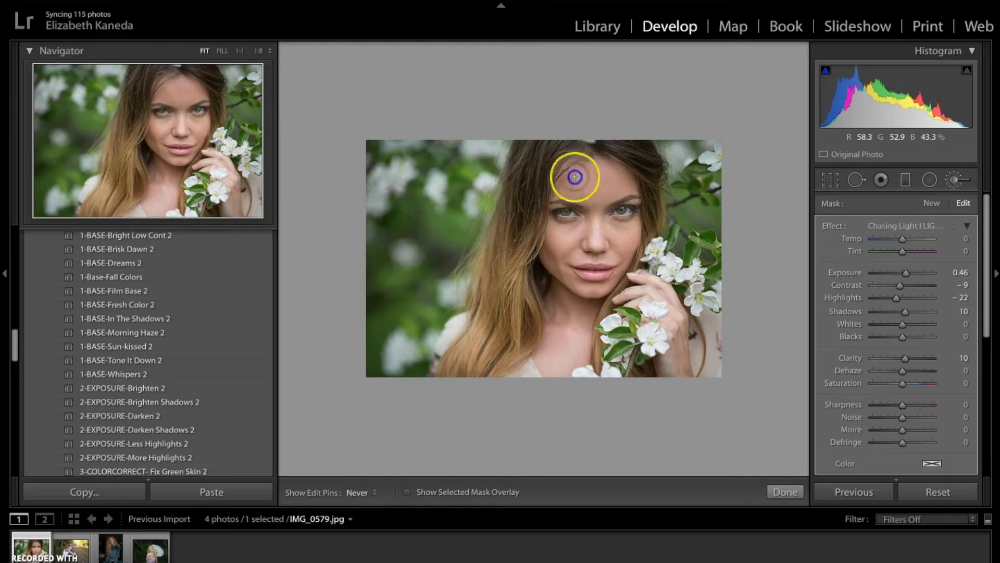
pyautogui.press('h')
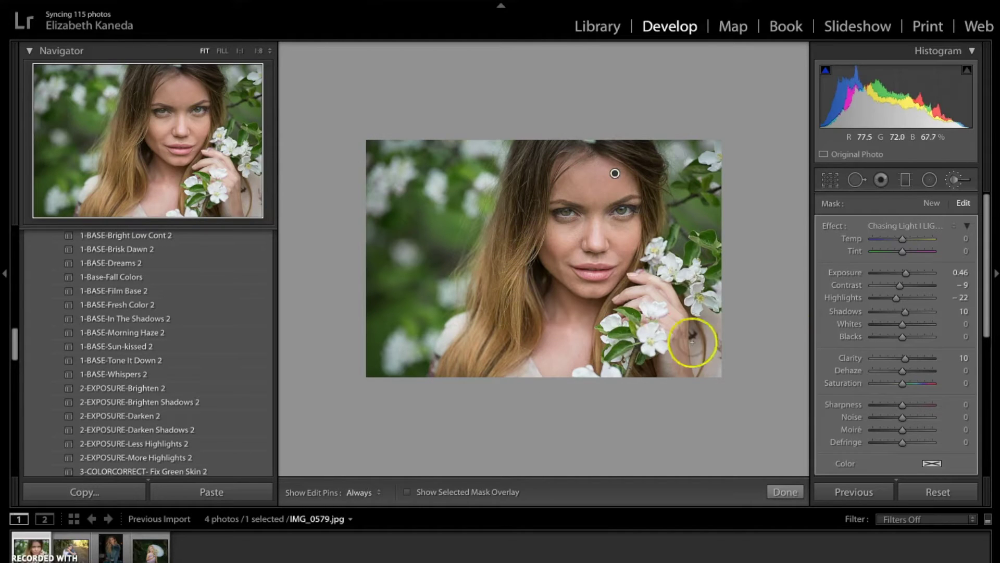
# Create a new brush mask with exposure 0.72 and paint it under the eyes and over the forehead, nose, chin and hand
pyautogui.click(933, 203)
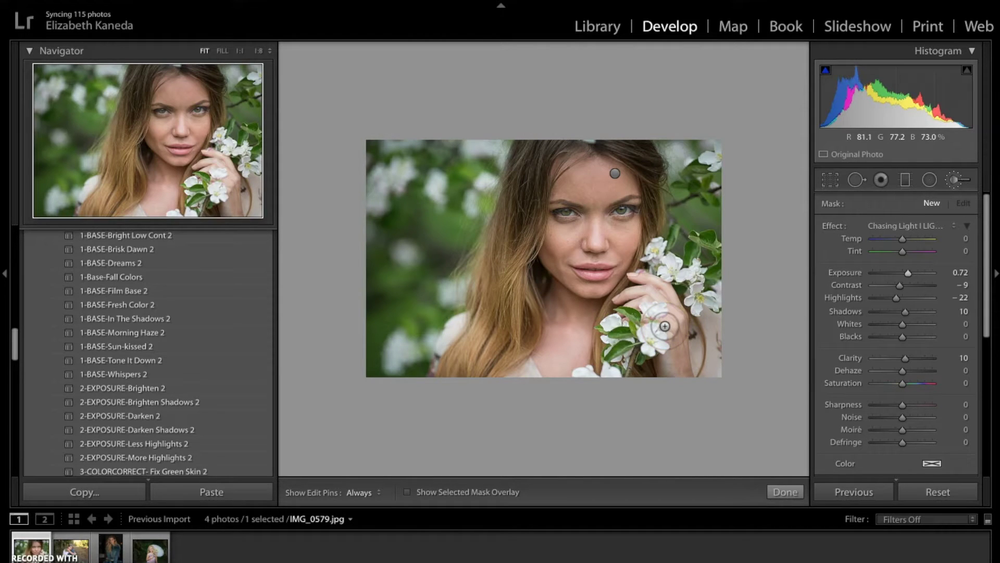
pyautogui.moveTo(574, 227); pyautogui.dragTo(568, 226)
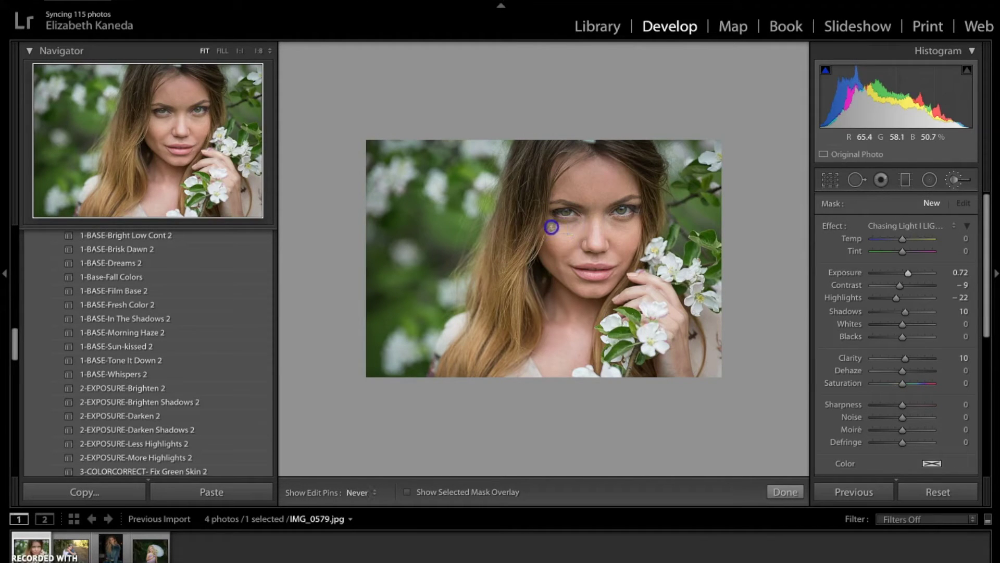
pyautogui.moveTo(617, 235)
pyautogui.mouseDown()
pyautogui.moveTo(608, 217)
pyautogui.moveTo(633, 223)
pyautogui.moveTo(604, 218)
pyautogui.moveTo(588, 197)
pyautogui.moveTo(599, 177)
pyautogui.moveTo(603, 194)
pyautogui.moveTo(598, 178)
pyautogui.mouseUp()
pyautogui.moveTo(599, 244); pyautogui.dragTo(597, 209)
pyautogui.click(599, 290)
pyautogui.press('h')
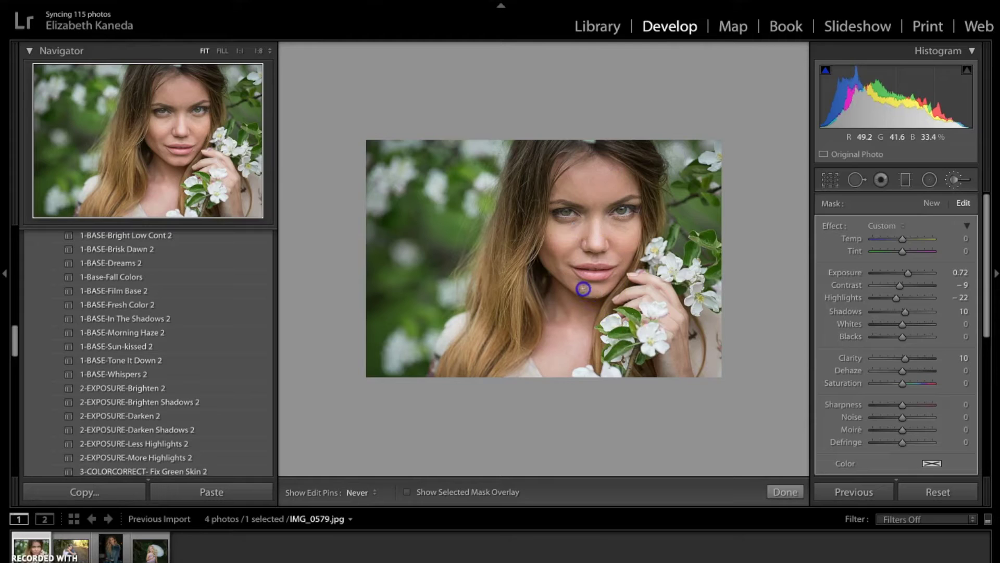
pyautogui.press('h')
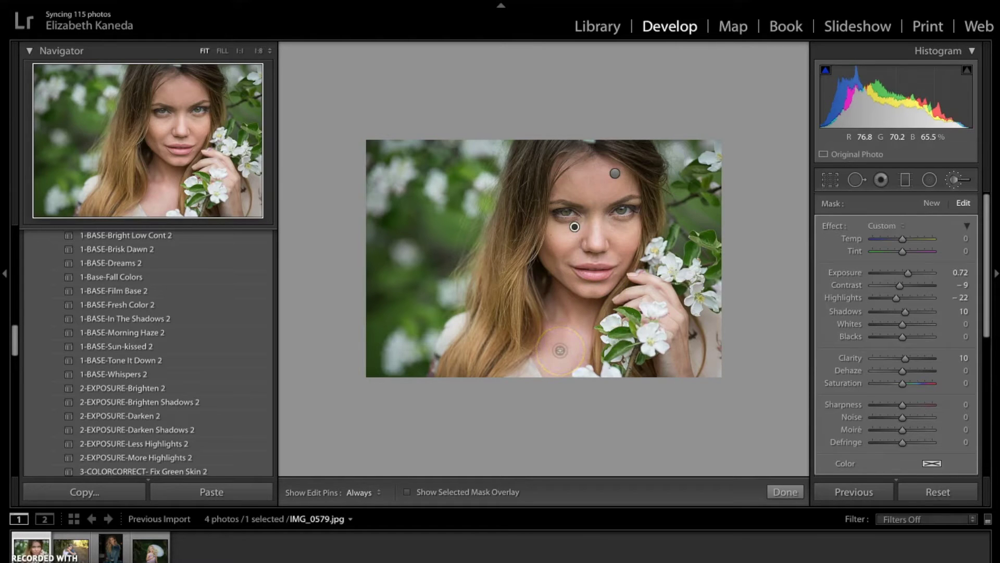
pyautogui.moveTo(649, 369); pyautogui.dragTo(688, 357)
pyautogui.moveTo(665, 309)
pyautogui.mouseDown()
pyautogui.moveTo(685, 377)
pyautogui.moveTo(673, 322)
pyautogui.moveTo(652, 298)
pyautogui.moveTo(671, 323)
pyautogui.mouseUp()
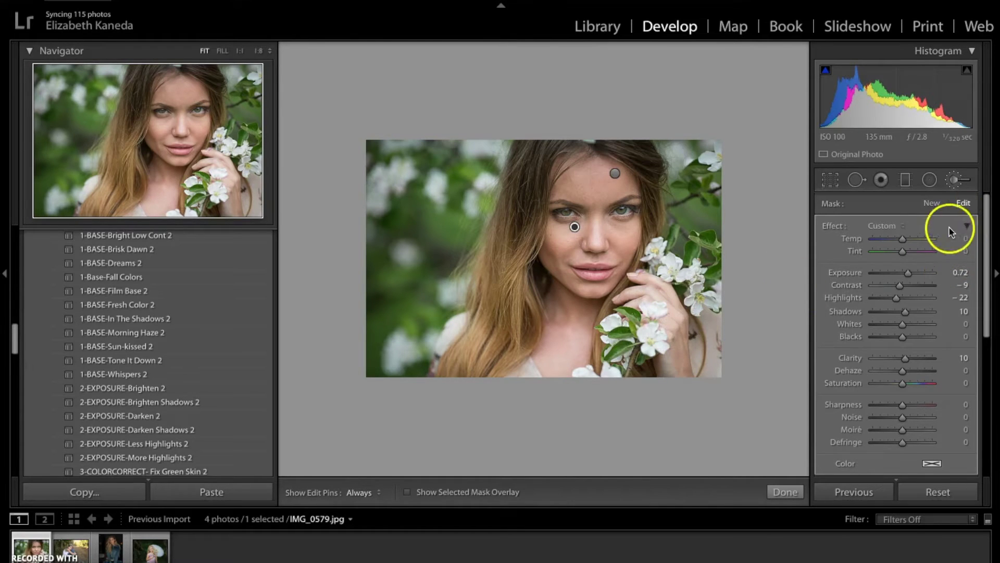
# Create a new brush mask with the Chasing Light LIGHT-BrightenHighlights effect and paint it over both eyes
pyautogui.click(932, 203)
pyautogui.click(889, 226)
pyautogui.scroll(-10, 892, 227)
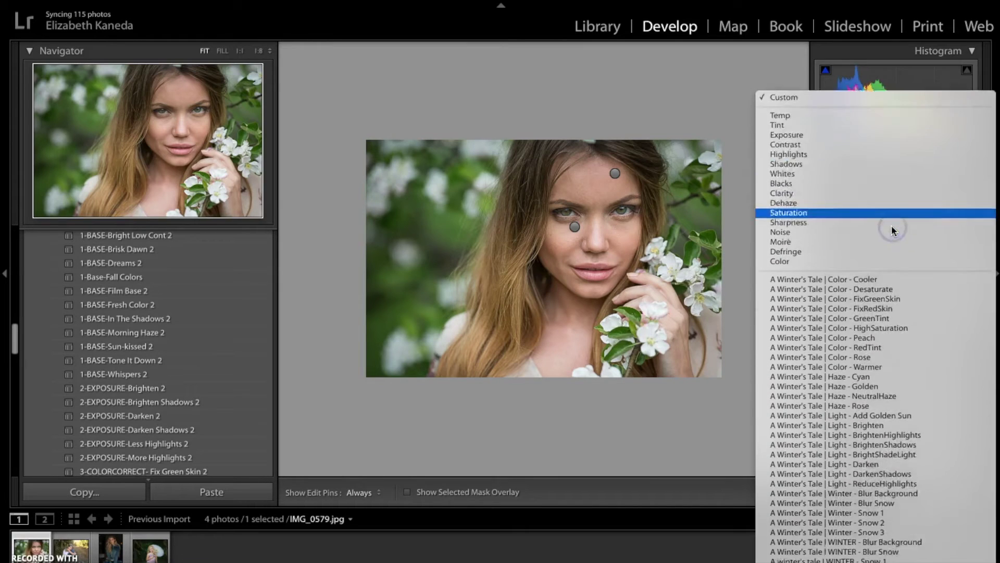
pyautogui.scroll(-15, 892, 230)
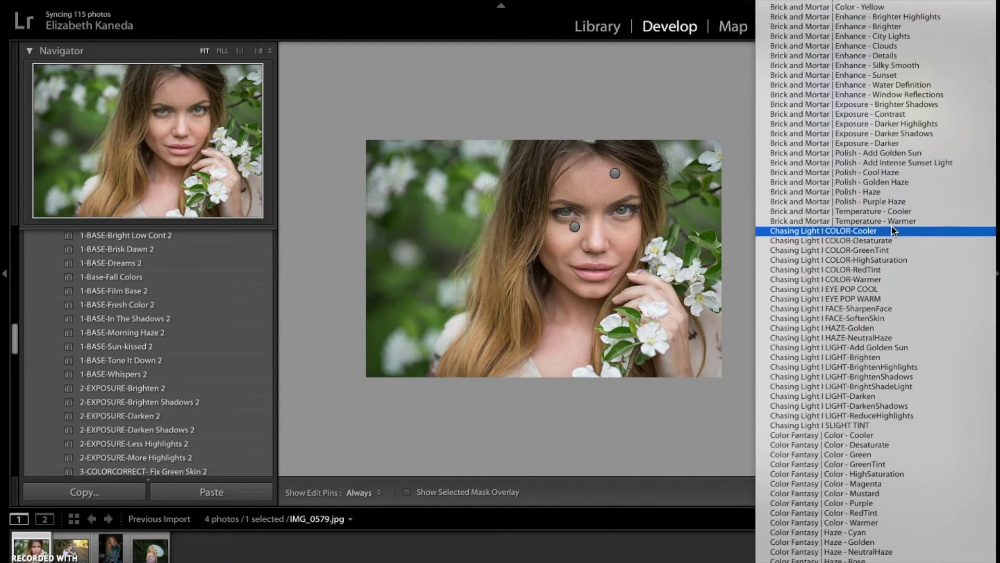
pyautogui.click(903, 319)
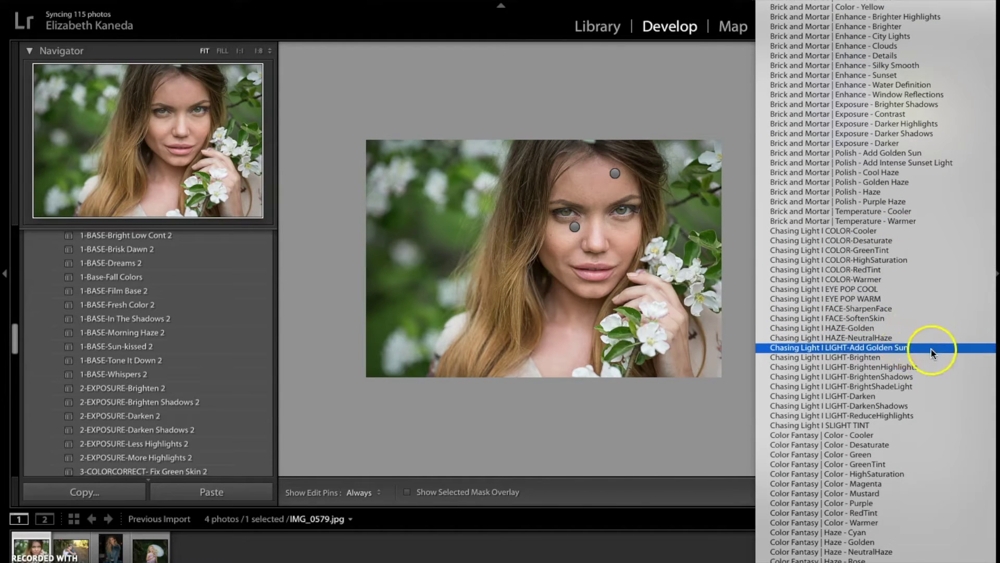
pyautogui.moveTo(930, 348)
pyautogui.mouseDown()
pyautogui.moveTo(911, 338)
pyautogui.moveTo(880, 376)
pyautogui.moveTo(878, 348)
pyautogui.moveTo(856, 365)
pyautogui.mouseUp()
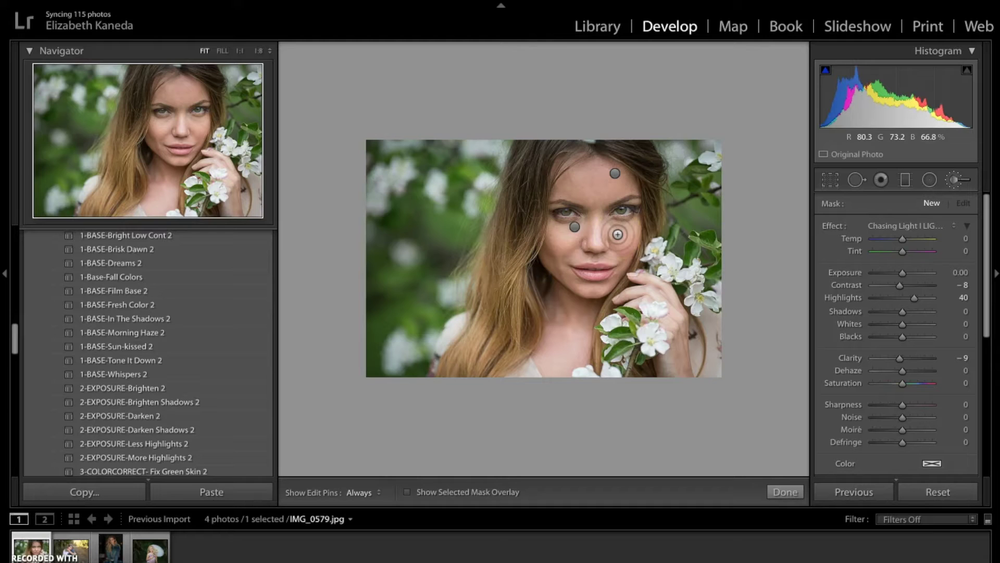
pyautogui.moveTo(626, 210); pyautogui.dragTo(617, 211)
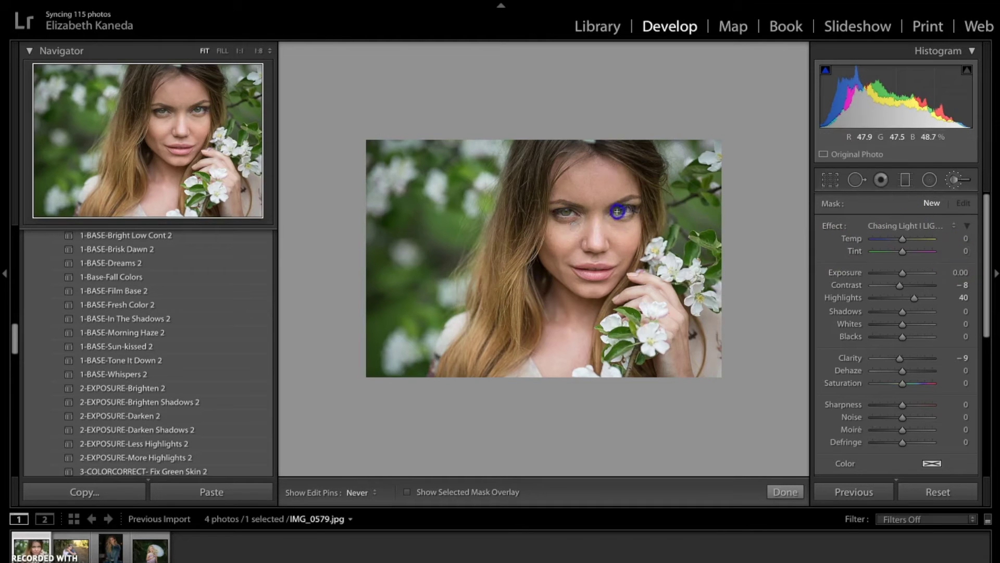
pyautogui.click(558, 211)
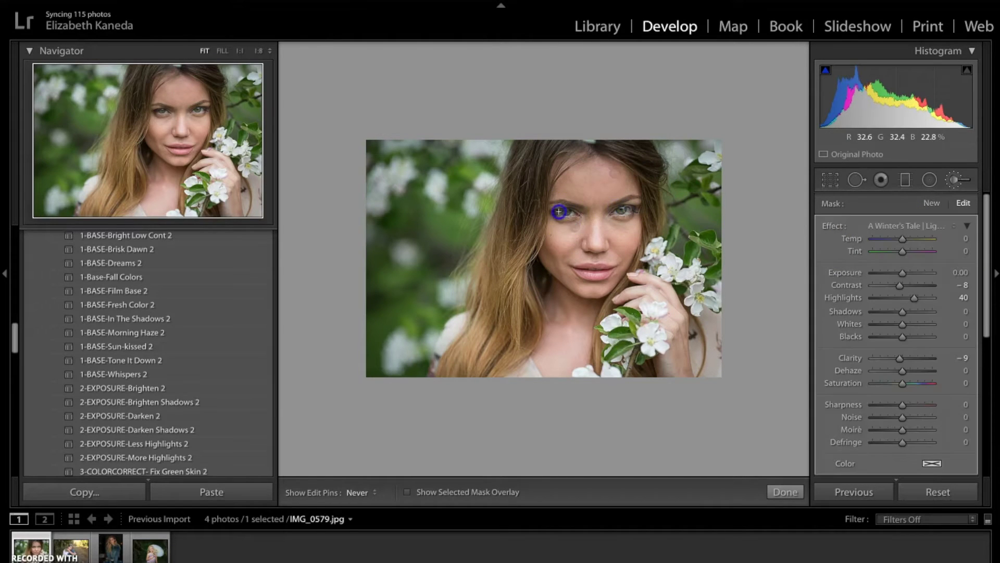
# Set the eye mask's exposure to 1.48 and close the Adjustment Brush
pyautogui.click(951, 265)
pyautogui.moveTo(904, 274); pyautogui.dragTo(904, 273)
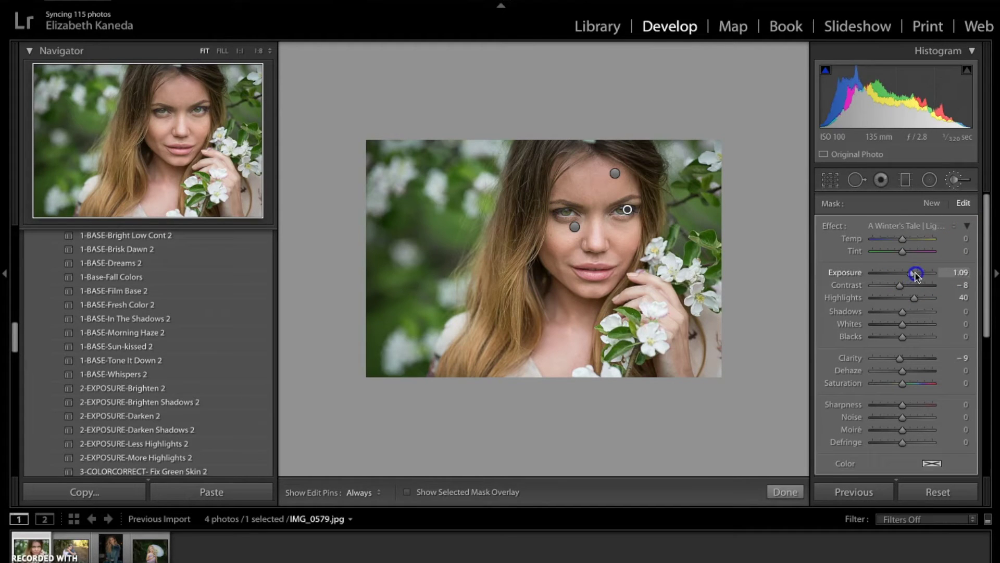
pyautogui.click(924, 218)
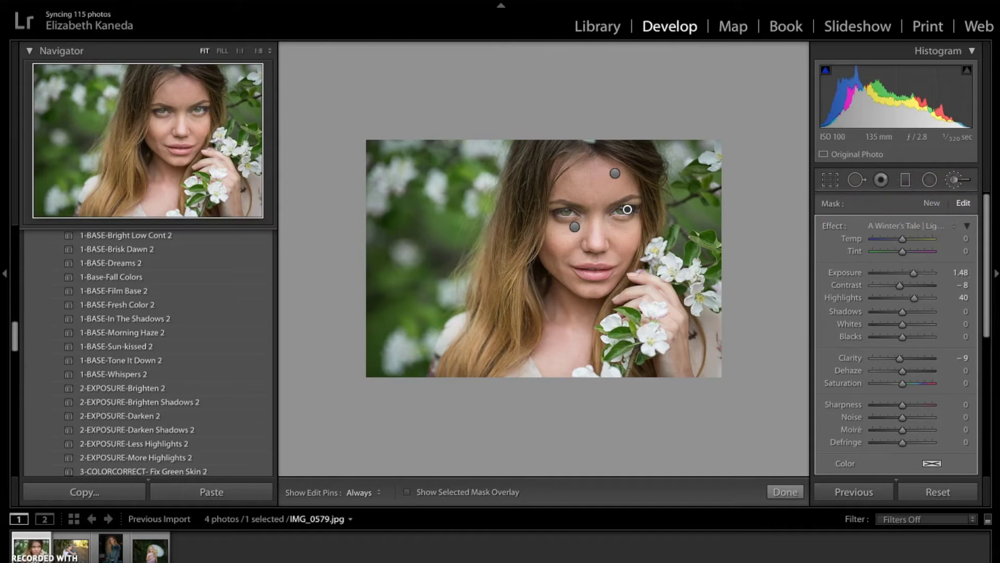
pyautogui.click(904, 325)
pyautogui.click(951, 182)
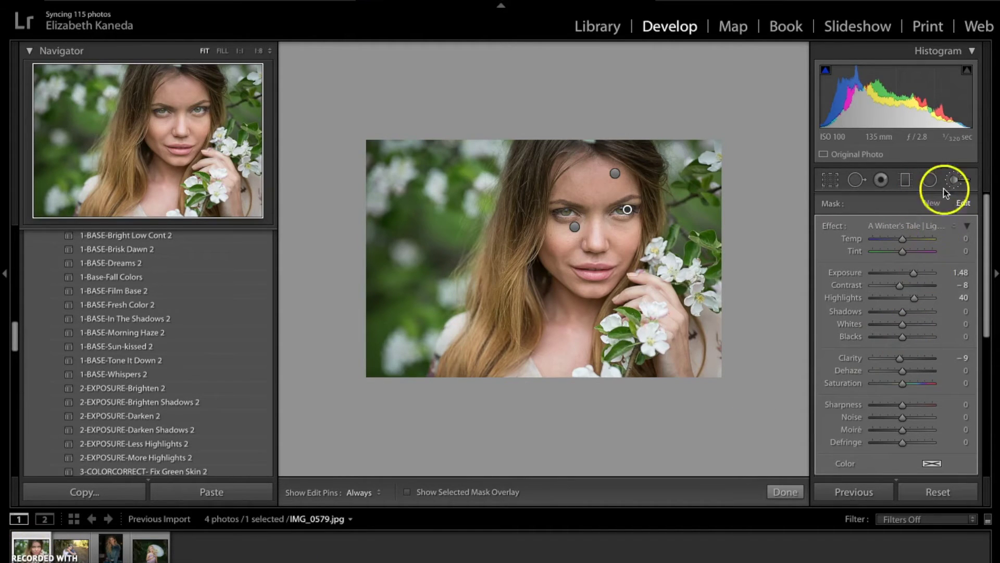
pyautogui.click(953, 182)
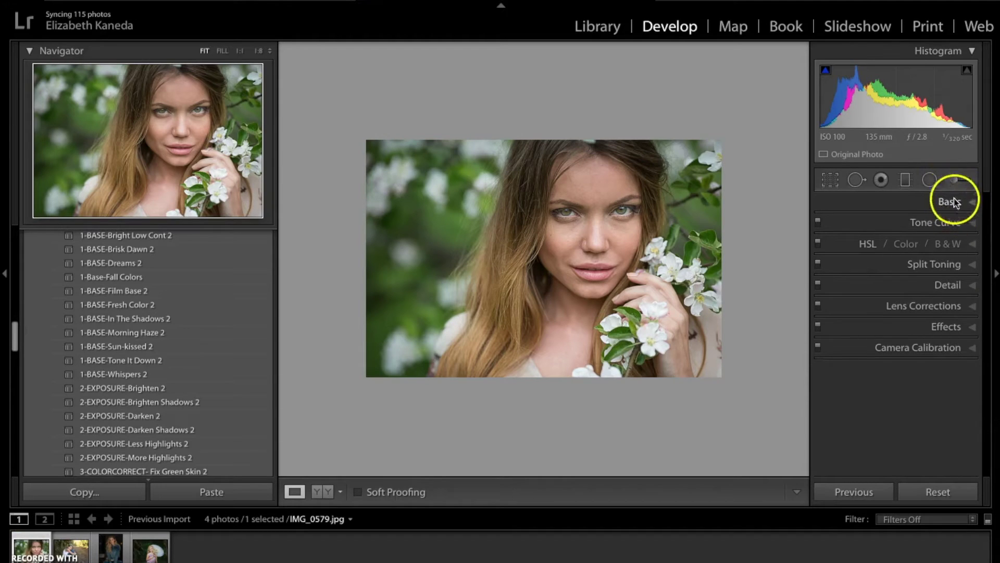
# Paint a new Adjustment Brush mask with the Chasing Light FACE-SoftenSkin effect over the skin of the face, neck and hand
pyautogui.click(949, 182)
pyautogui.moveTo(924, 223)
pyautogui.mouseDown()
pyautogui.moveTo(880, 223)
pyautogui.moveTo(871, 174)
pyautogui.mouseUp()
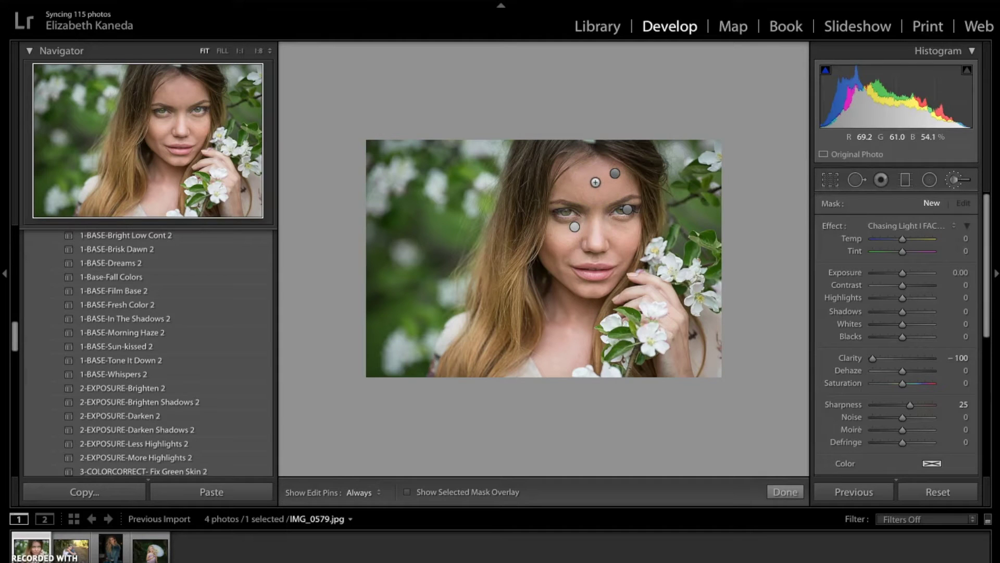
pyautogui.press('h')
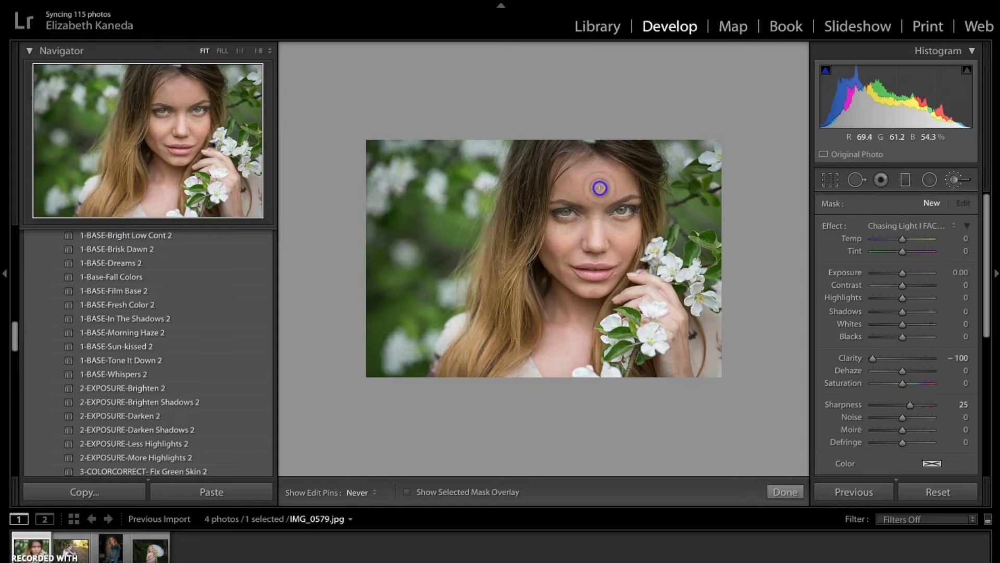
pyautogui.moveTo(595, 238)
pyautogui.mouseDown()
pyautogui.moveTo(556, 217)
pyautogui.moveTo(573, 276)
pyautogui.mouseUp()
pyautogui.moveTo(634, 267)
pyautogui.mouseDown()
pyautogui.moveTo(587, 273)
pyautogui.moveTo(571, 361)
pyautogui.moveTo(575, 324)
pyautogui.moveTo(545, 344)
pyautogui.moveTo(535, 385)
pyautogui.mouseUp()
pyautogui.press('h')
pyautogui.moveTo(657, 297)
pyautogui.mouseDown()
pyautogui.moveTo(655, 288)
pyautogui.moveTo(686, 364)
pyautogui.mouseUp()
pyautogui.moveTo(590, 242); pyautogui.dragTo(587, 236)
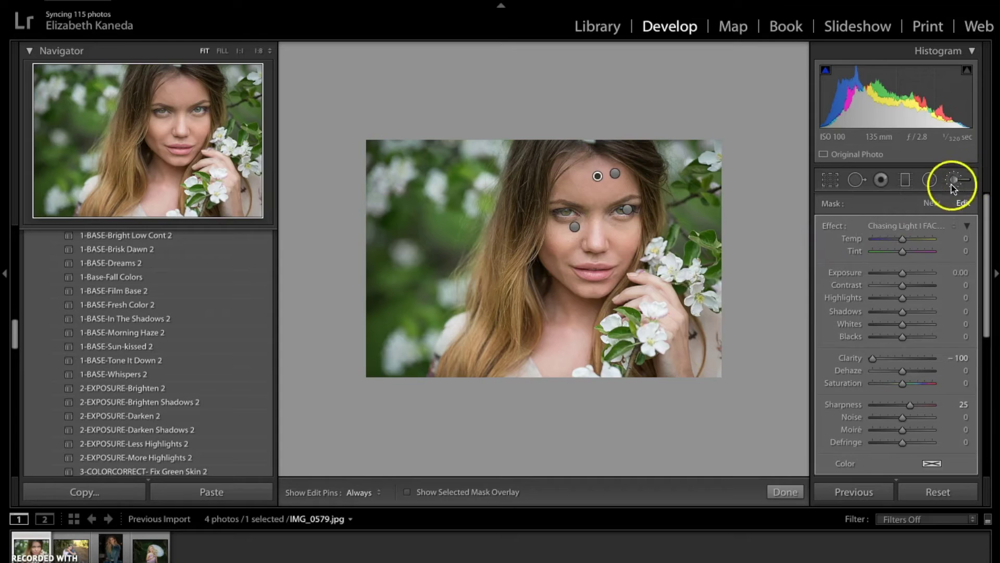
pyautogui.click(936, 225)
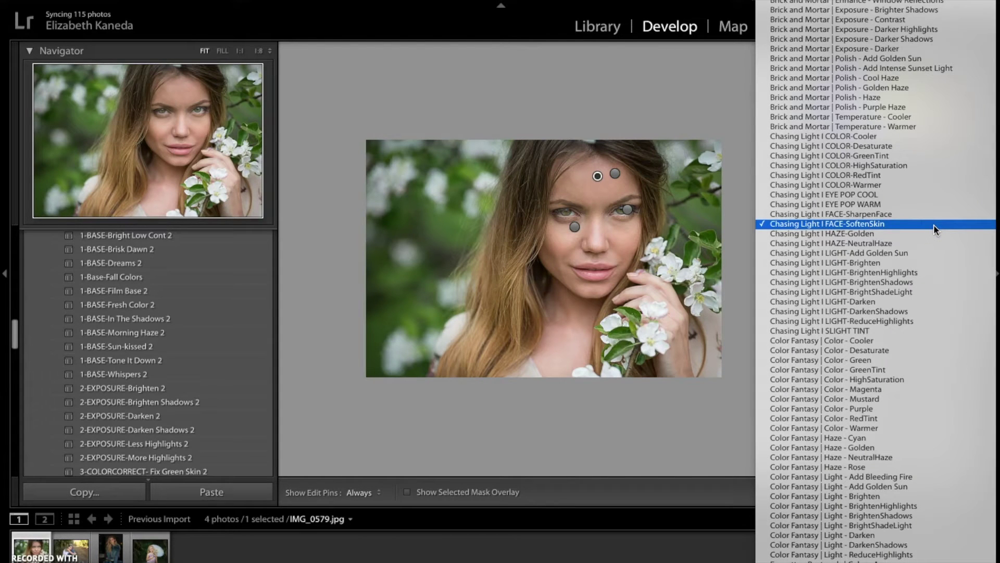
pyautogui.click(870, 301)
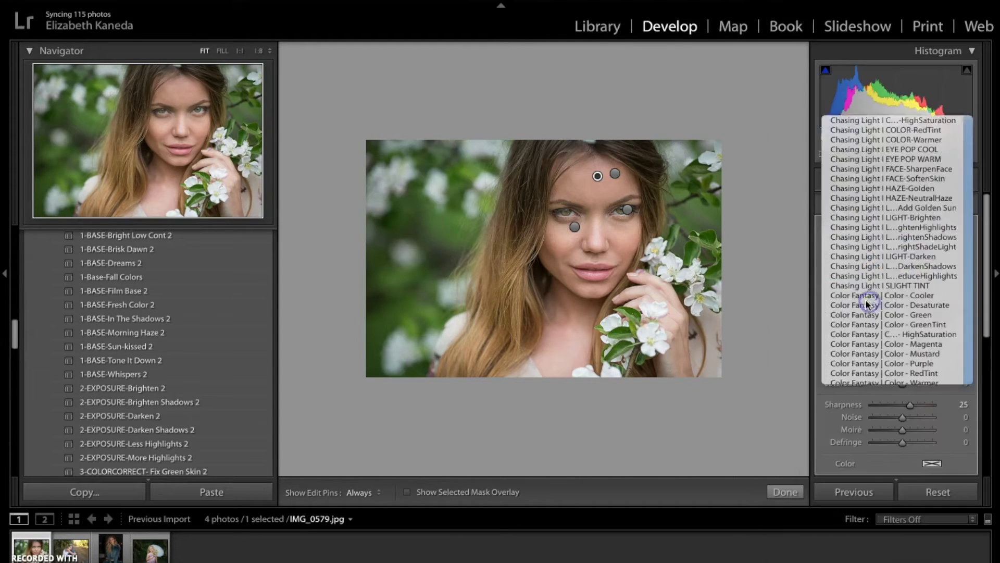
pyautogui.click(401, 250)
pyautogui.hotkey('ctrl', 'z')
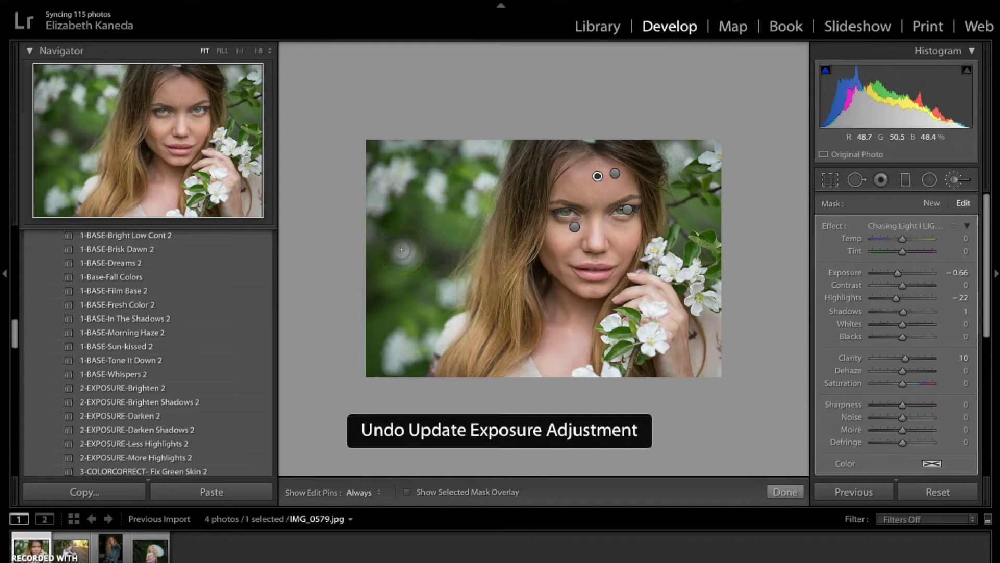
# Create a new brush mask with the Chasing Light LIGHT-Darken effect and paint it over the background beside the woman's long hair
pyautogui.click(933, 204)
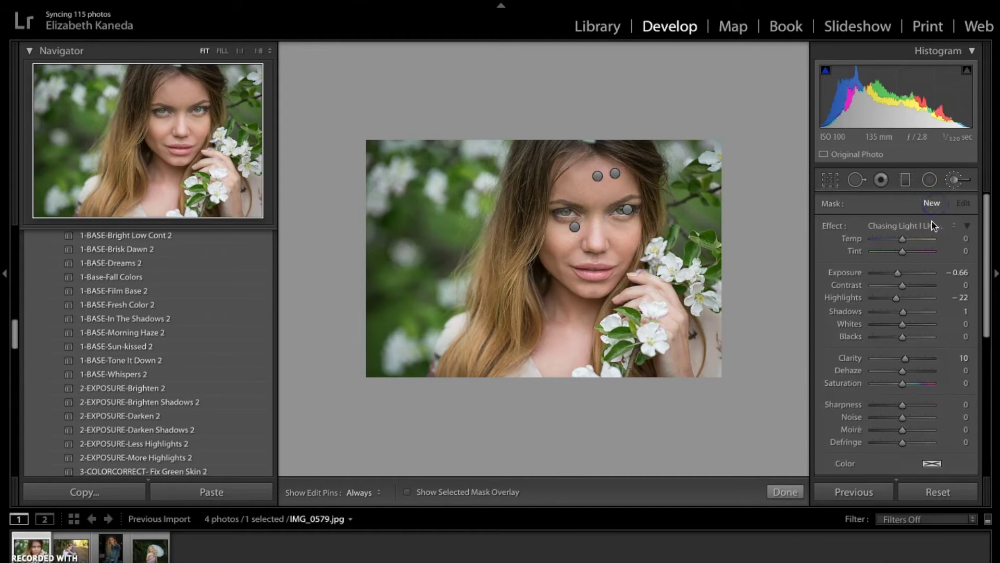
pyautogui.click(930, 225)
pyautogui.click(926, 226)
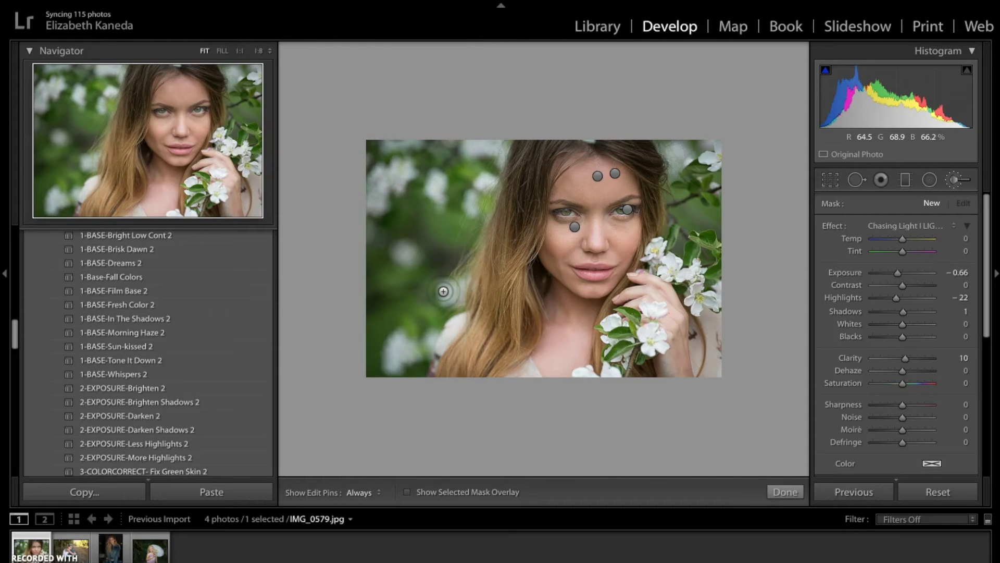
pyautogui.press('h')
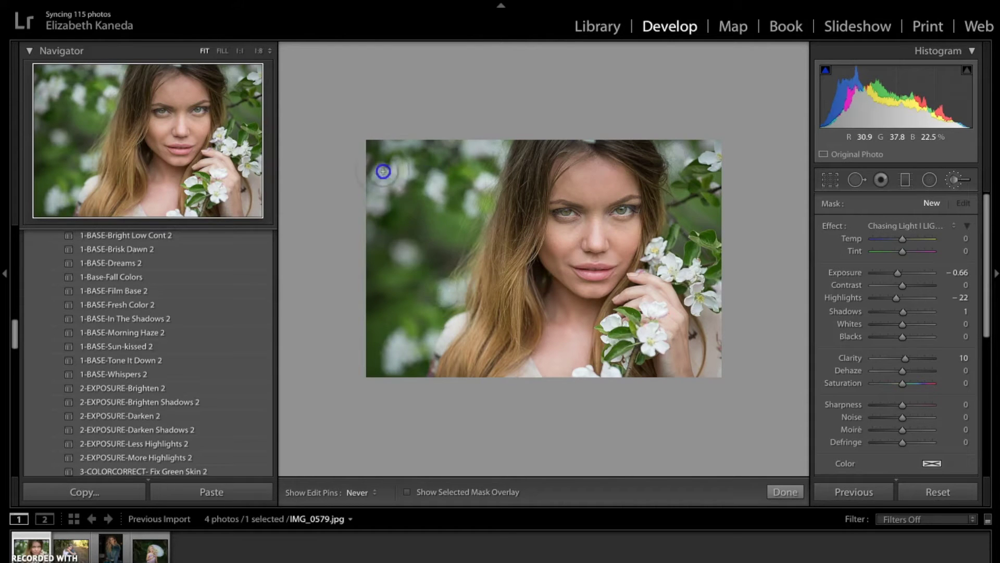
pyautogui.press('h')
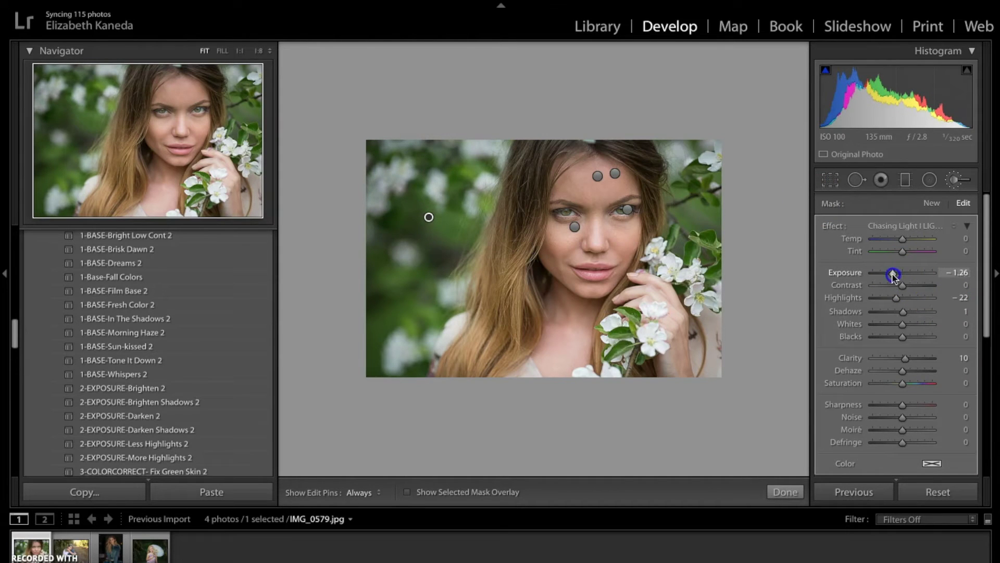
# Set the background mask's exposure to -1.71 and extend it over the remaining background on both sides of the woman
pyautogui.press('h')
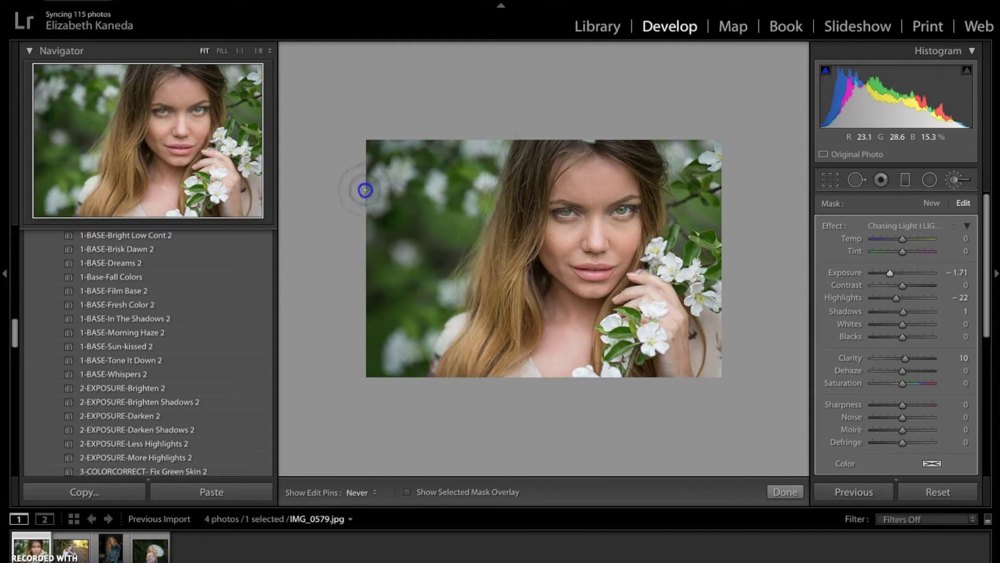
pyautogui.moveTo(486, 150)
pyautogui.mouseDown()
pyautogui.moveTo(411, 203)
pyautogui.moveTo(401, 306)
pyautogui.moveTo(377, 203)
pyautogui.mouseUp()
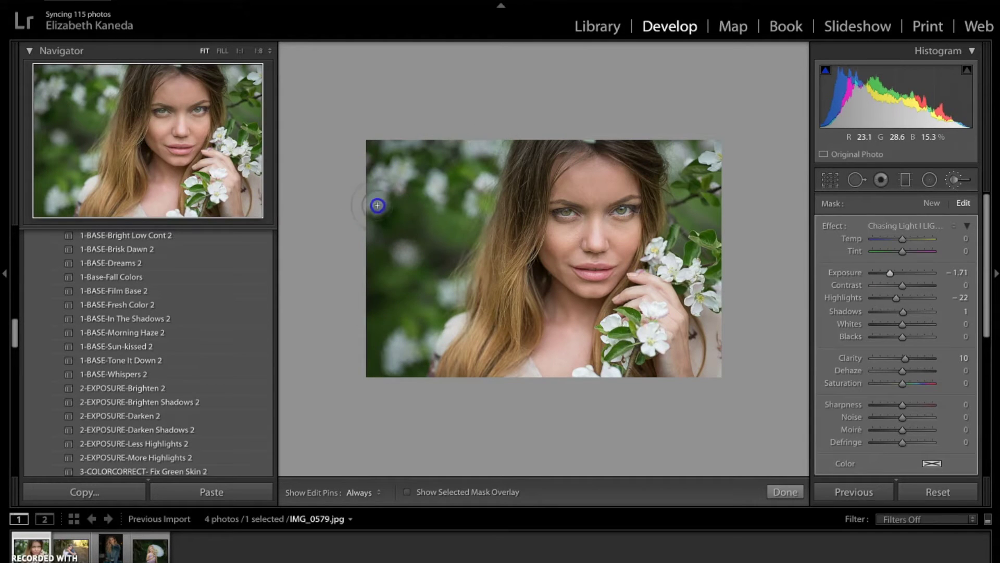
pyautogui.moveTo(690, 211)
pyautogui.mouseDown()
pyautogui.moveTo(691, 162)
pyautogui.moveTo(694, 235)
pyautogui.mouseUp()
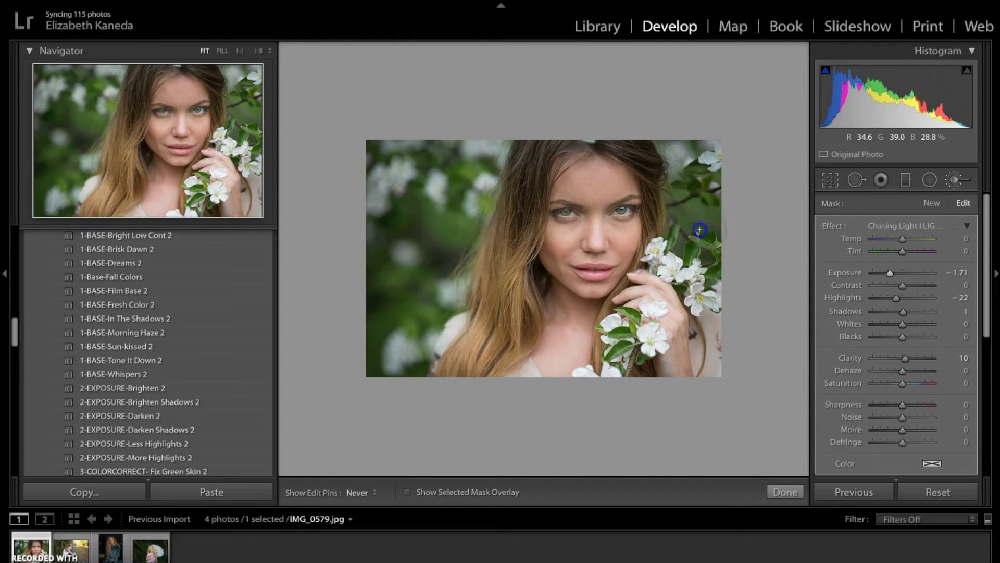
pyautogui.moveTo(744, 399); pyautogui.dragTo(708, 320)
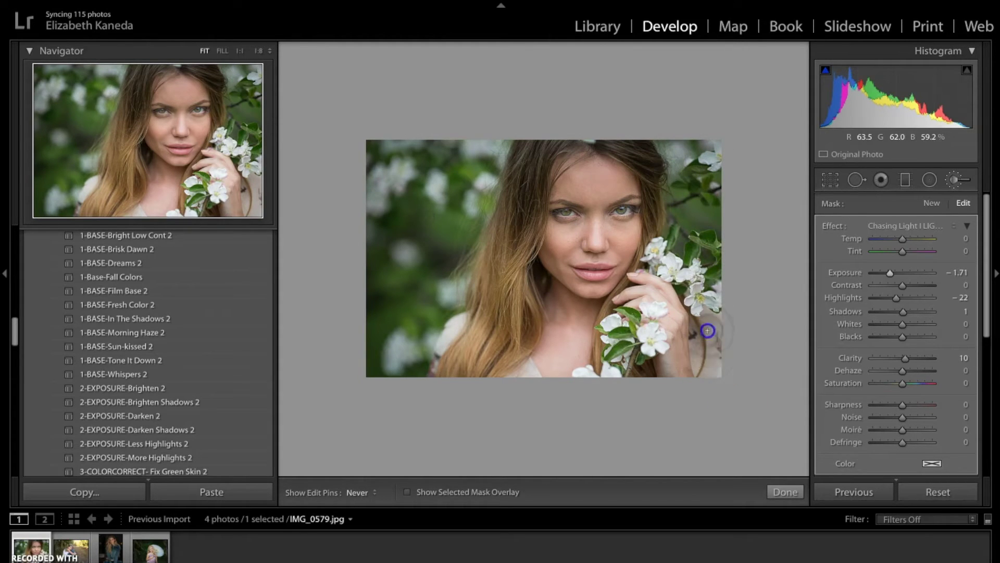
pyautogui.moveTo(431, 411)
pyautogui.mouseDown()
pyautogui.moveTo(421, 371)
pyautogui.moveTo(441, 265)
pyautogui.moveTo(424, 283)
pyautogui.mouseUp()
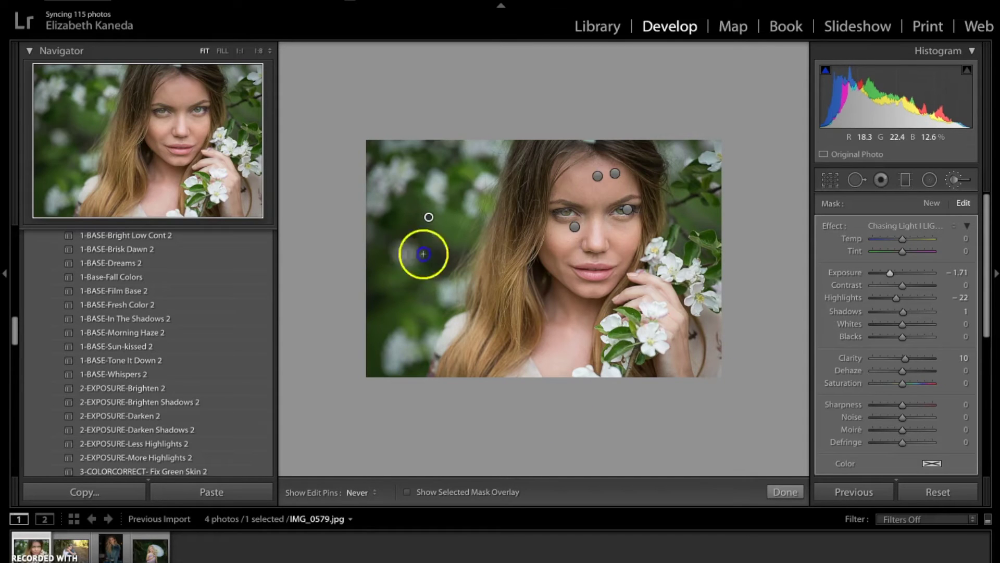
pyautogui.press('h')
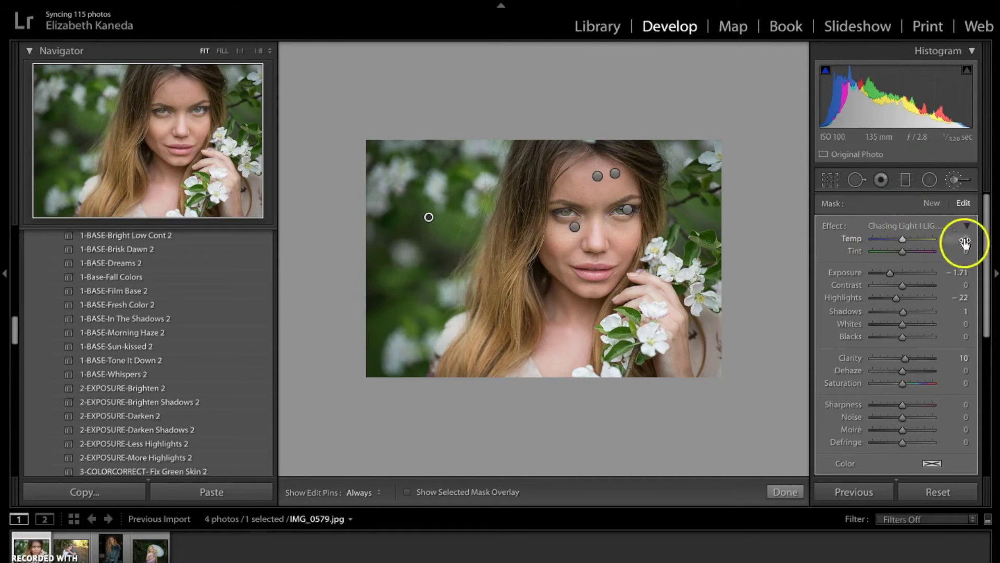
# Create another Chasing Light LIGHT-Darken brush mask at exposure -0.66 and paint it over the background on both sides of the woman
pyautogui.click(939, 203)
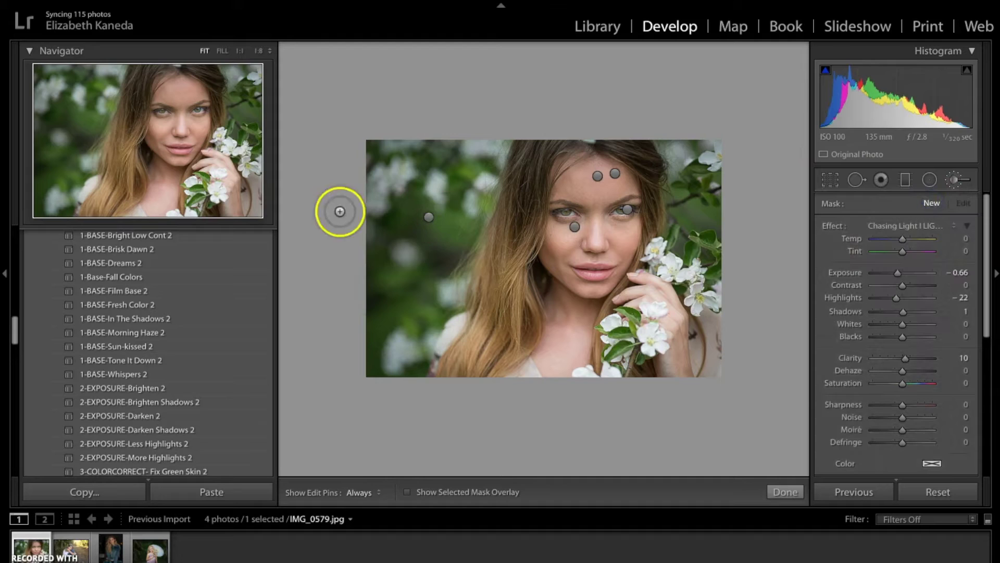
pyautogui.press('h')
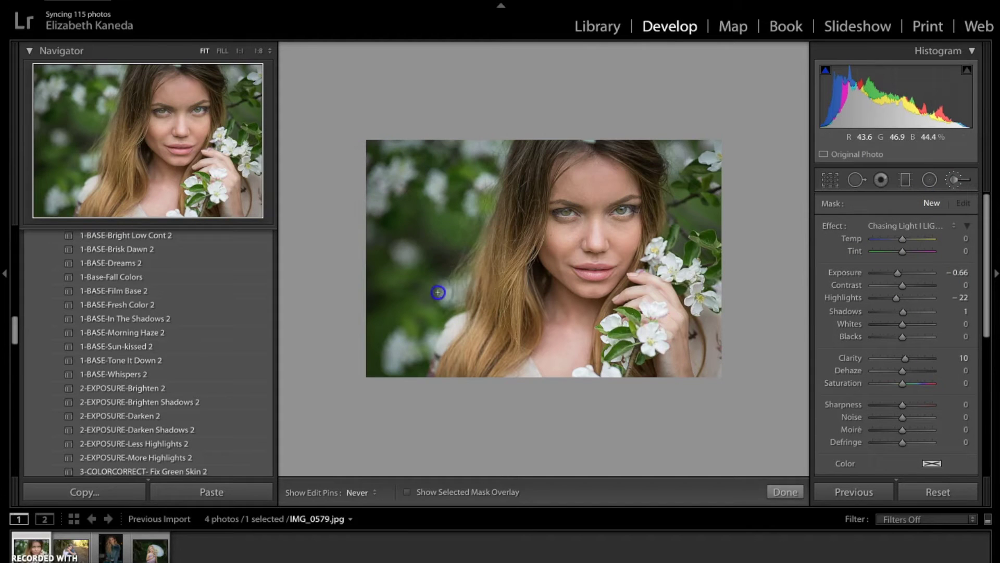
pyautogui.click(685, 212)
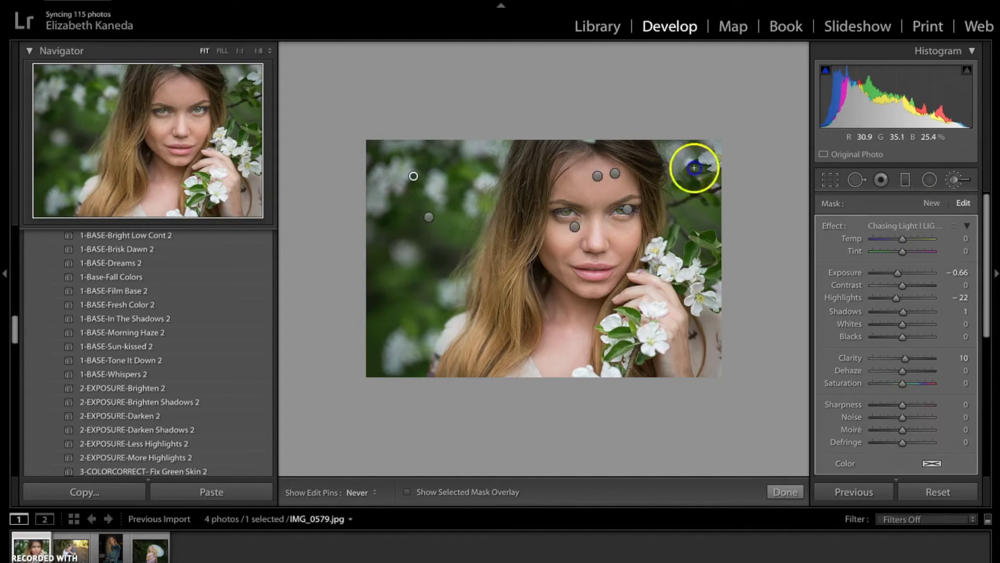
pyautogui.press('h')
pyautogui.click(739, 238)
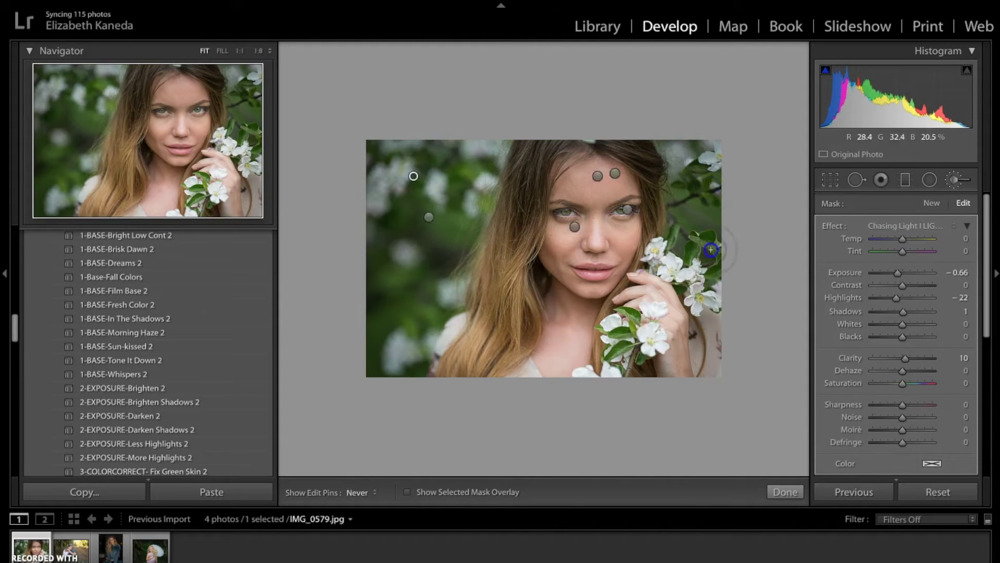
pyautogui.moveTo(687, 161); pyautogui.dragTo(663, 185)
# Paint a new brush mask with the Chasing Light LIGHT-BrightenHighlights effect over the long hair and top of the head, then close the Adjustment Brush
pyautogui.click(937, 227)
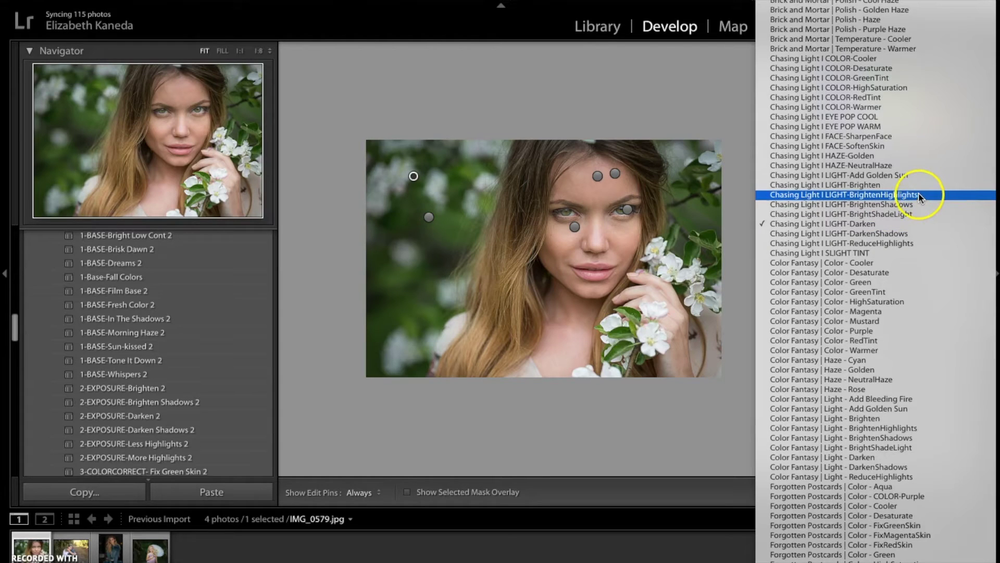
pyautogui.click(682, 1)
pyautogui.click(942, 207)
pyautogui.click(933, 224)
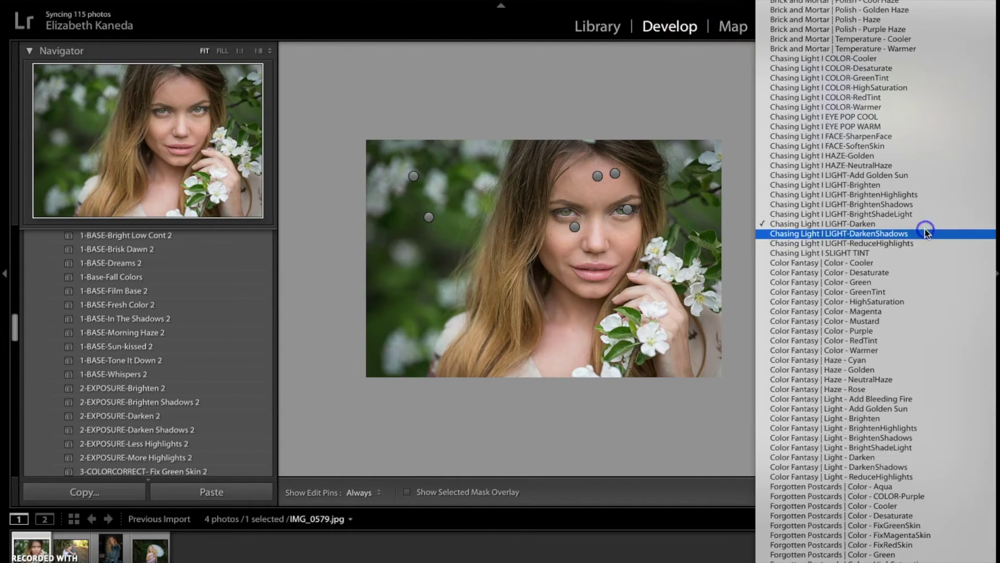
pyautogui.click(895, 195)
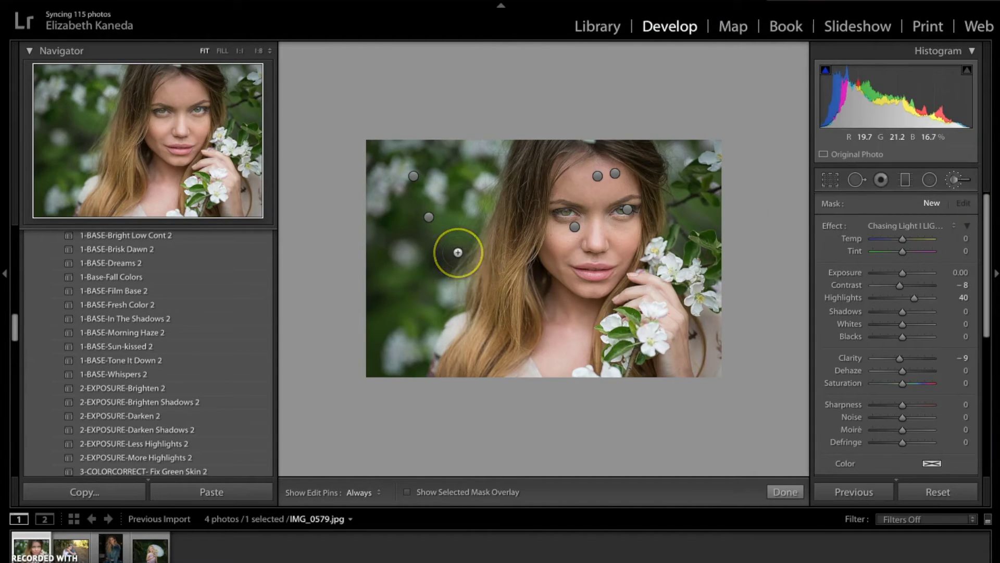
pyautogui.click(509, 223)
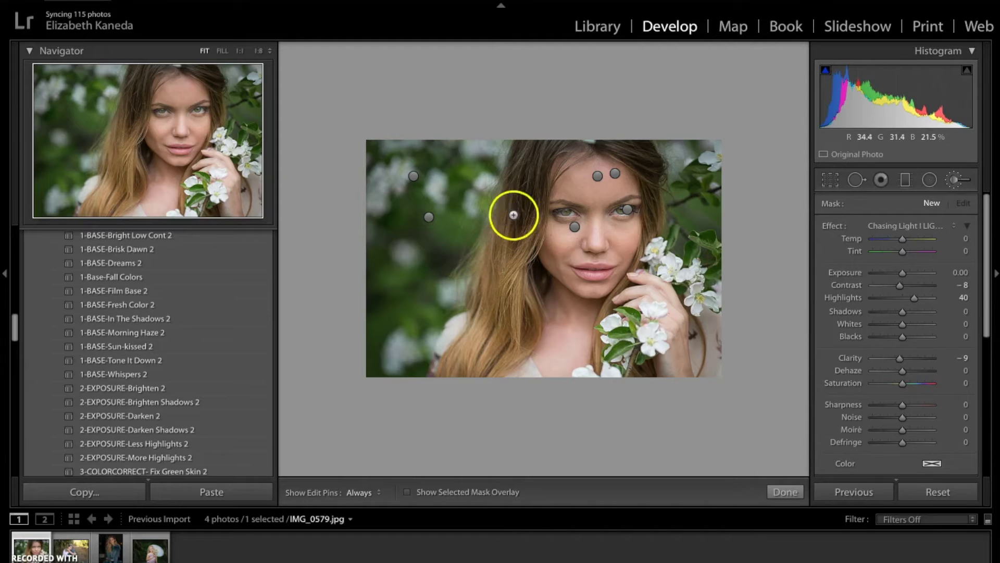
pyautogui.press('h')
pyautogui.click(505, 273)
pyautogui.press('h')
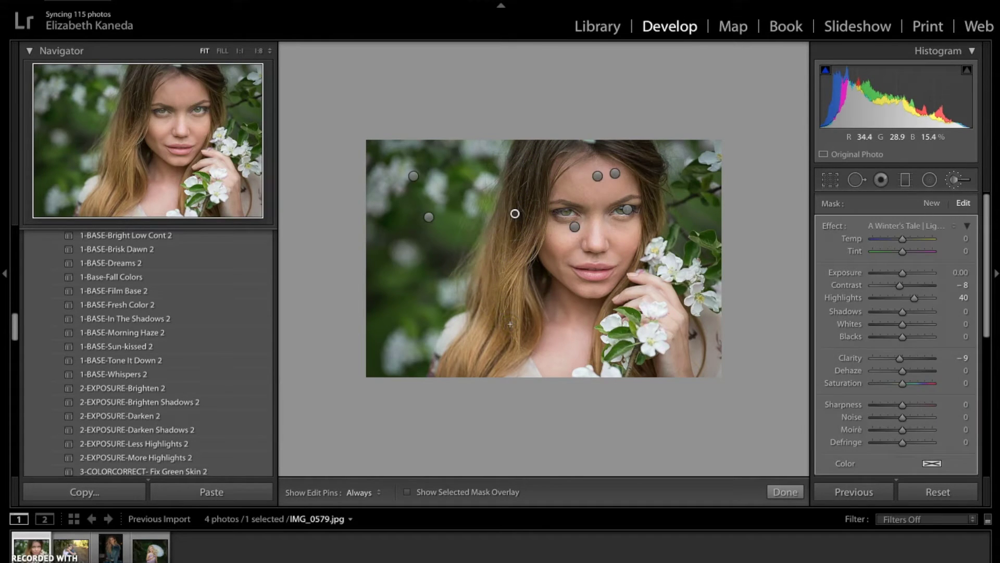
pyautogui.press('h')
pyautogui.click(513, 272)
pyautogui.press('h')
pyautogui.click(611, 143)
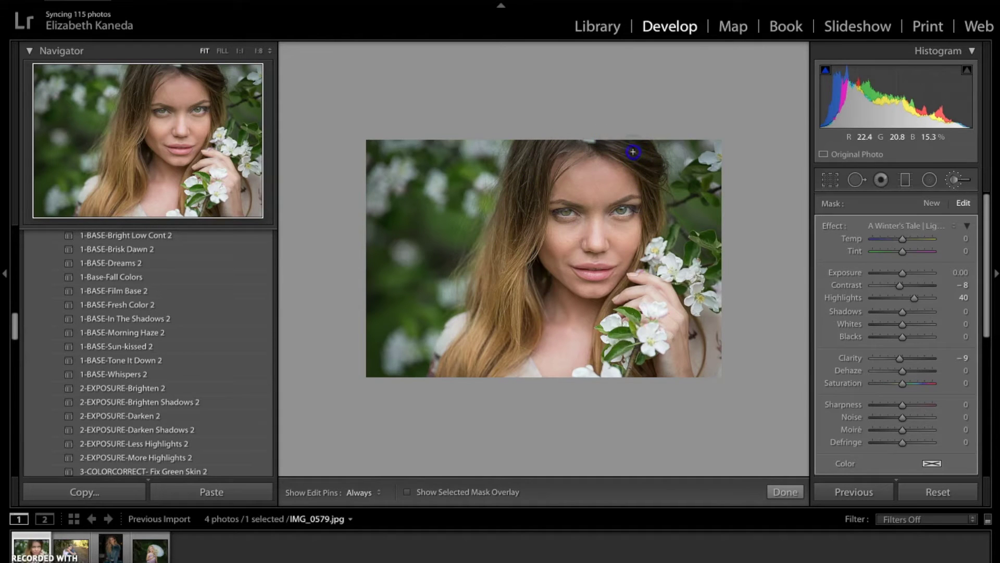
pyautogui.press('h')
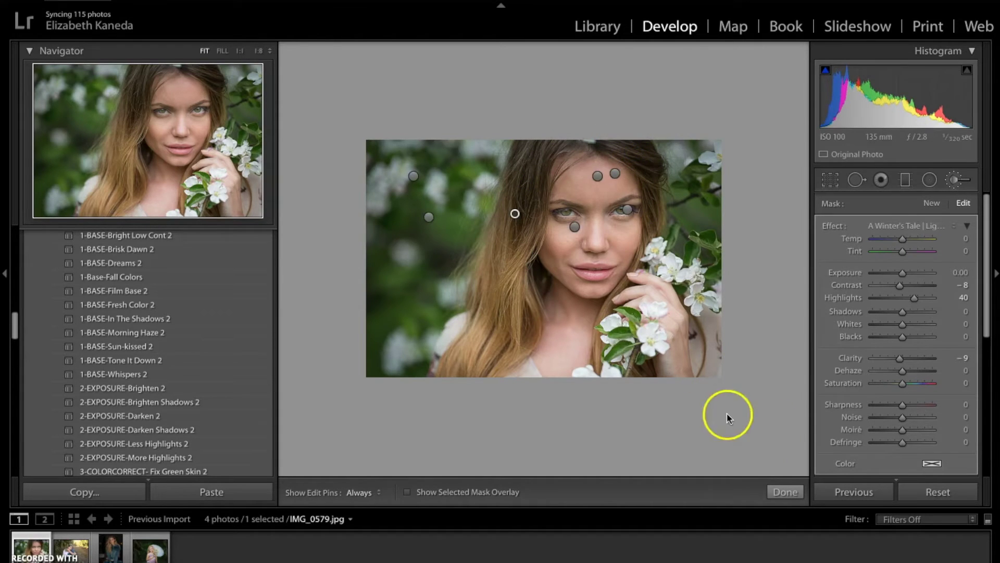
pyautogui.click(958, 185)
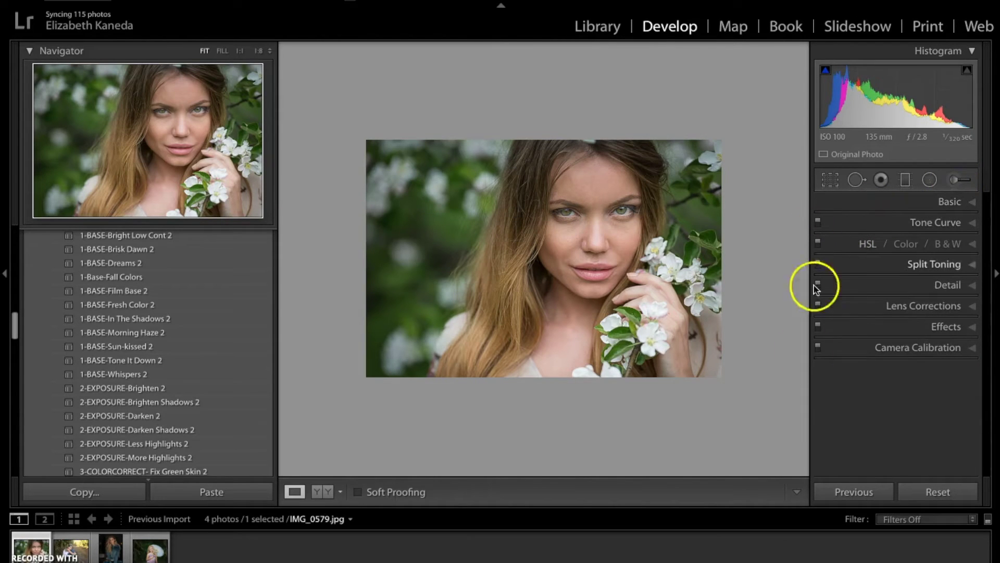
# Compare the portrait before and after editing in side-by-side and split views, then by toggling the before view at full size
pyautogui.click(316, 492)
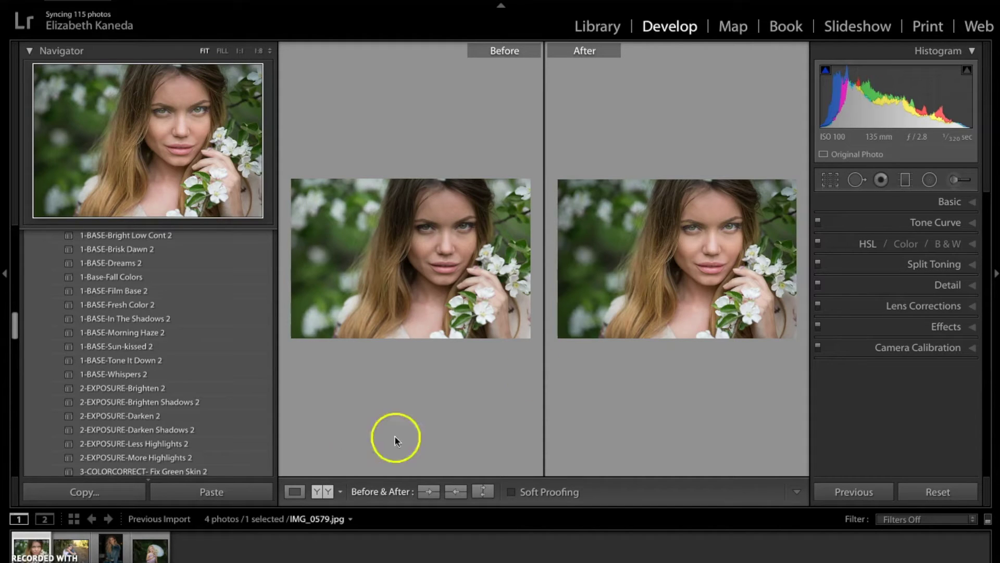
pyautogui.click(325, 495)
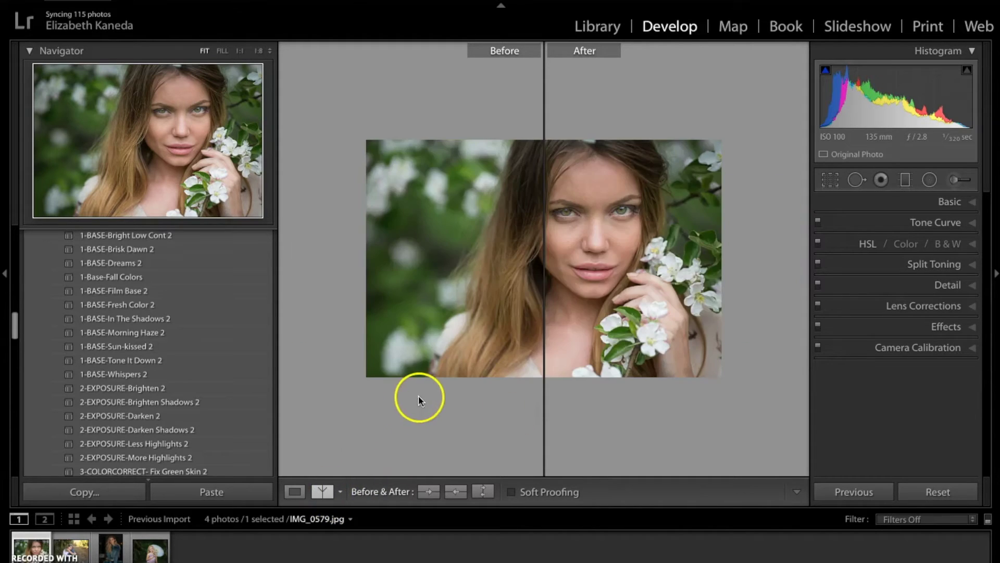
pyautogui.click(294, 492)
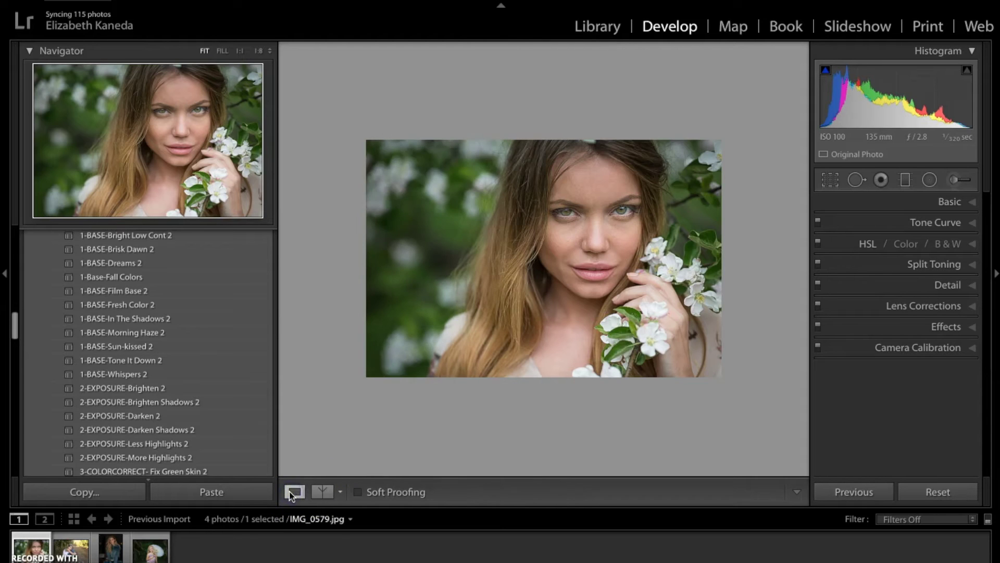
pyautogui.press('\\')
pyautogui.press('\\')
pyautogui.press('\\')
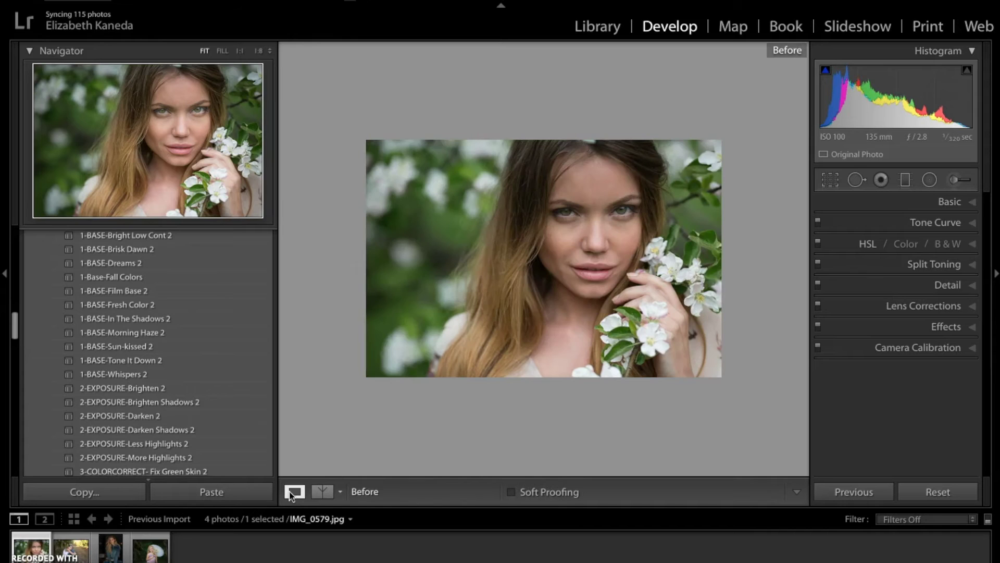
pyautogui.press('\\')
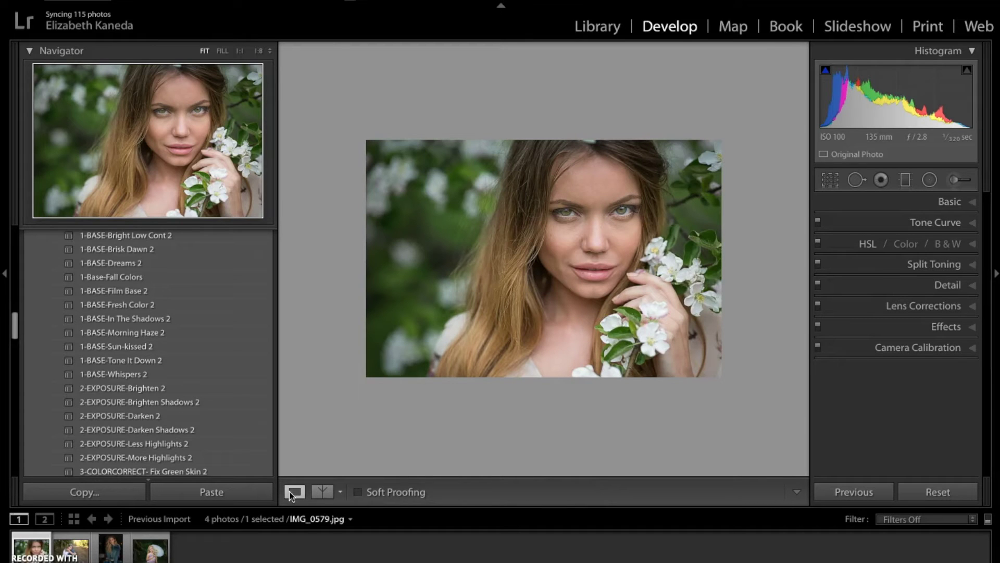
# Switch to the photo TQ3A0346.jpg of the girl sitting on the path and apply the 5-POLISH-Sharpen 2 preset
pyautogui.click(71, 546)
pyautogui.scroll(3, 167, 339)
pyautogui.scroll(-5, 168, 339)
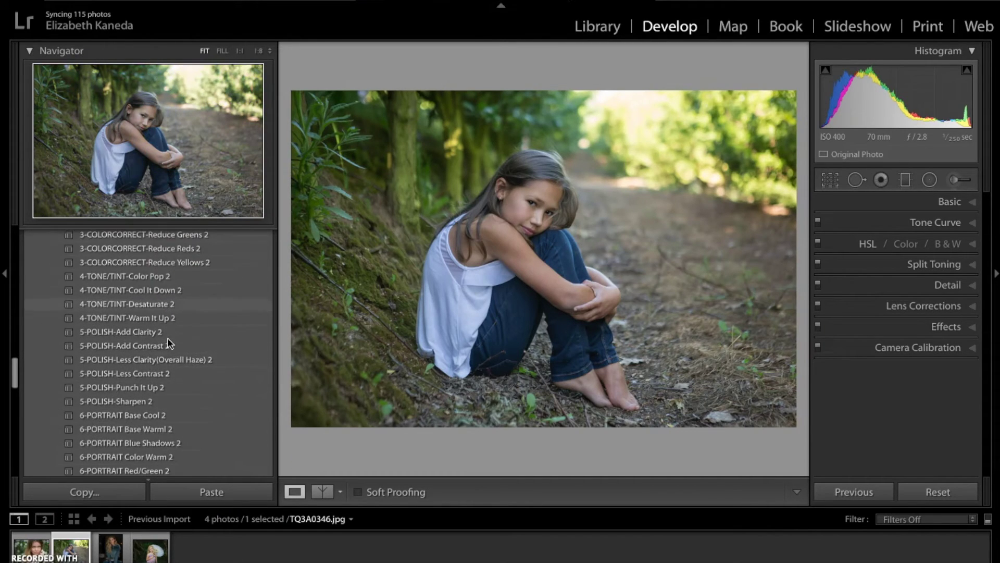
pyautogui.click(128, 403)
# Apply the 3-COLORCORRECT-Reduce Greens 2 preset to the girl's photo and open the HSL saturation adjustments
pyautogui.scroll(-4, 129, 405)
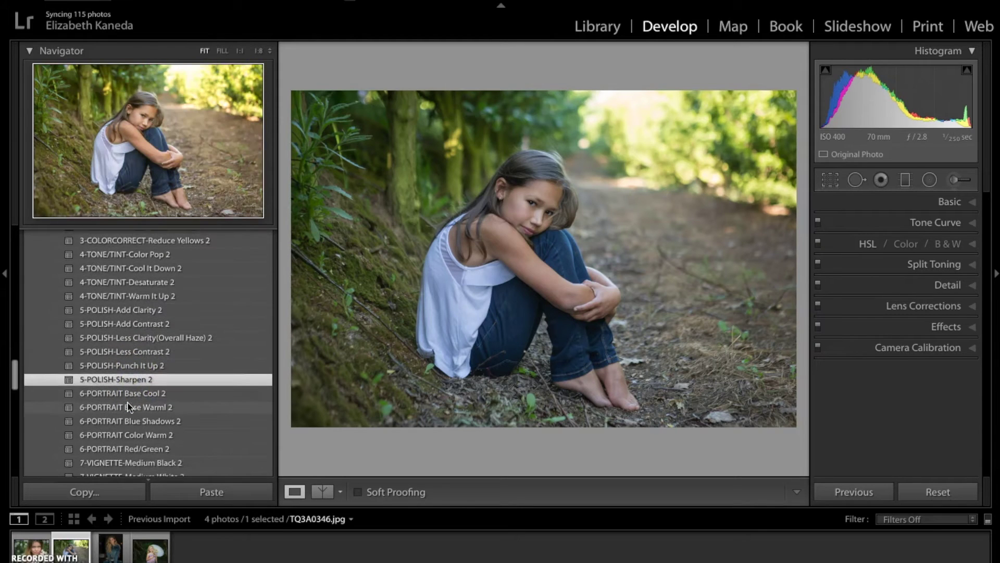
pyautogui.scroll(-4, 129, 406)
pyautogui.scroll(6, 129, 407)
pyautogui.scroll(11, 129, 406)
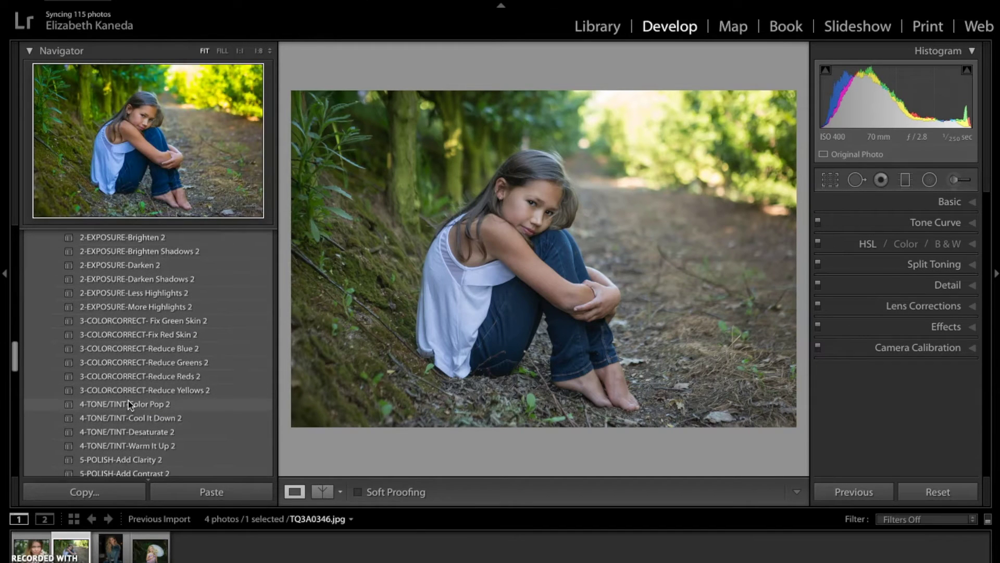
pyautogui.click(154, 365)
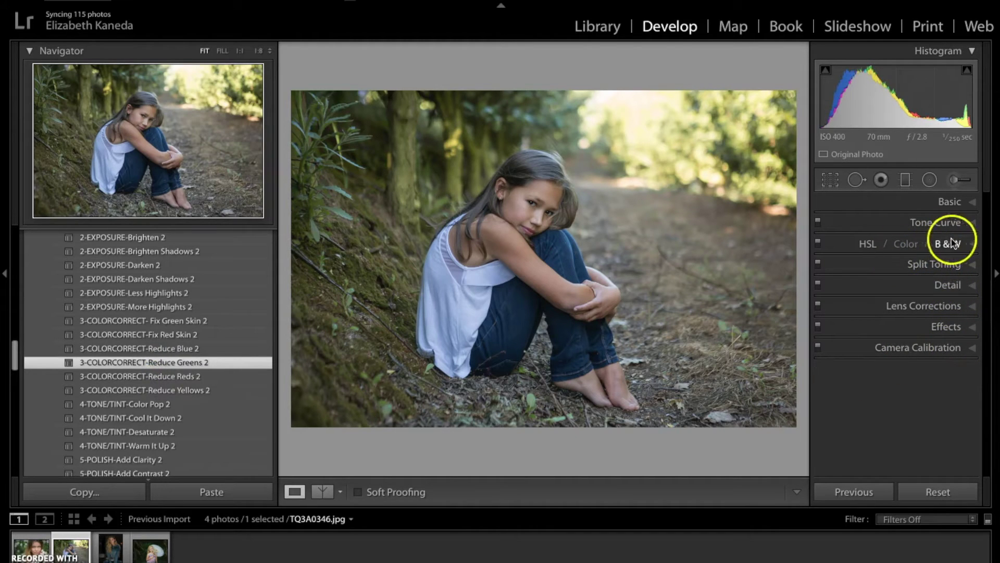
pyautogui.click(972, 244)
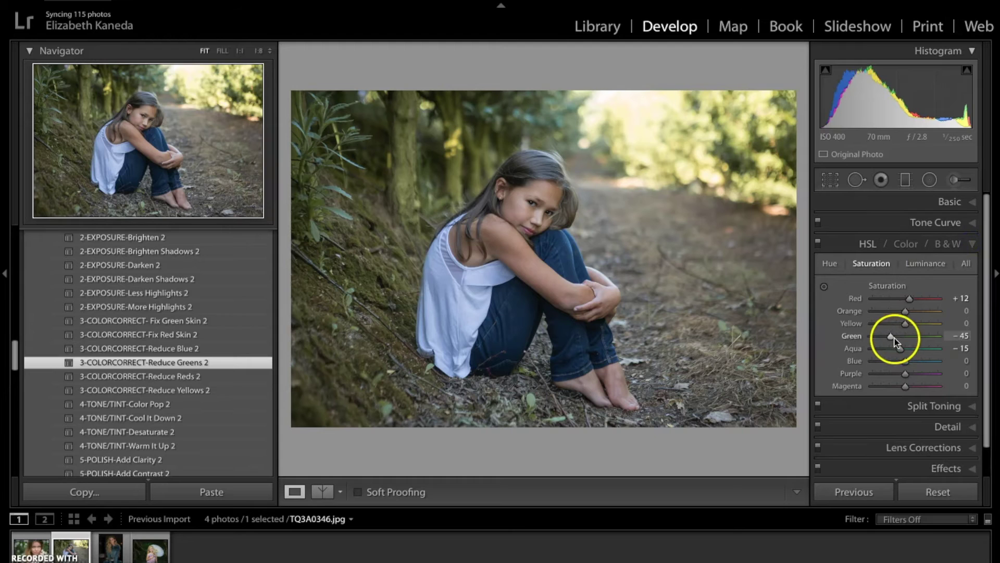
# Set the HSL Green saturation to -21 on the girl's photo and browse the exposure, base and all-in-one presets
pyautogui.moveTo(892, 338); pyautogui.dragTo(893, 338)
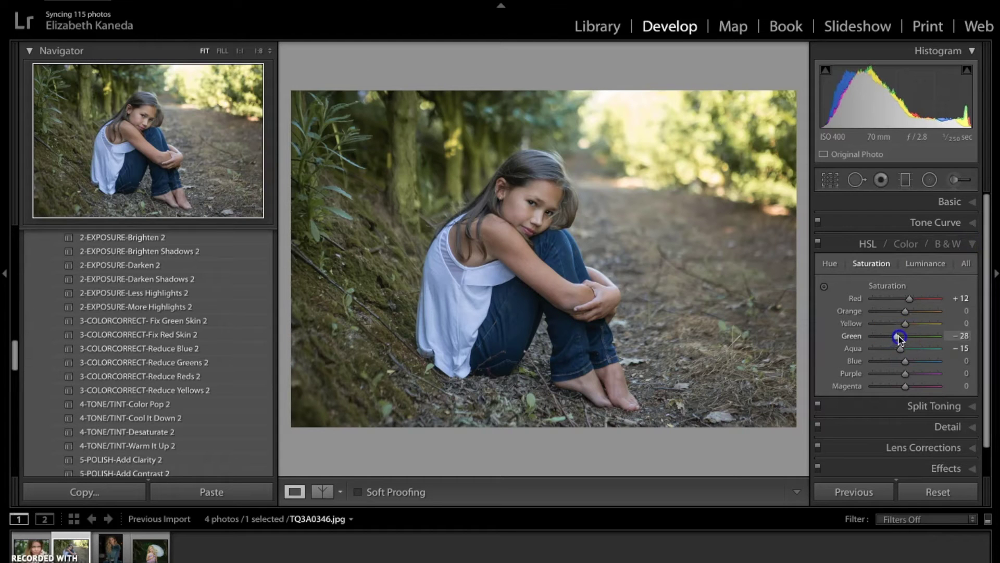
pyautogui.scroll(5, 164, 318)
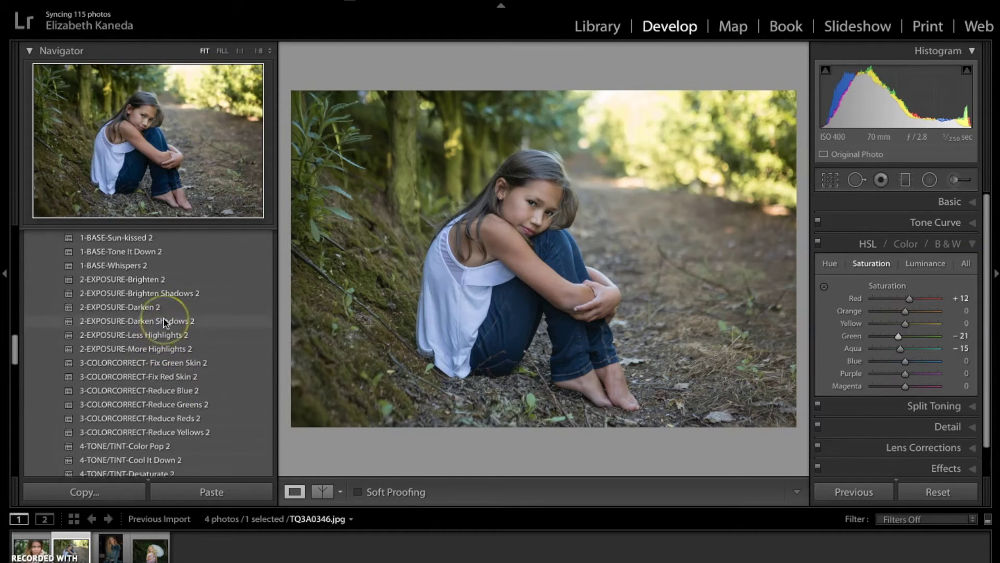
pyautogui.scroll(3, 164, 318)
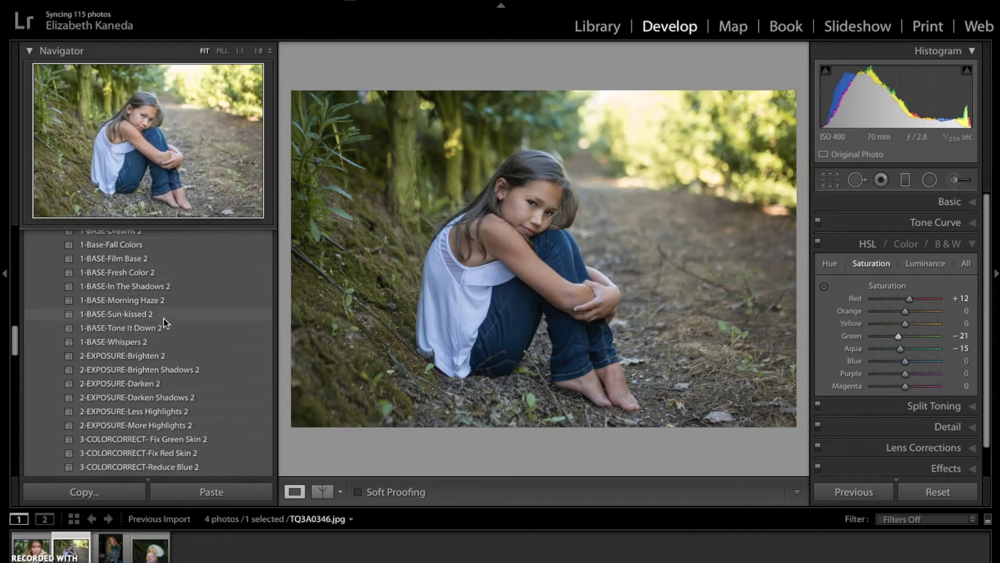
pyautogui.scroll(5, 164, 318)
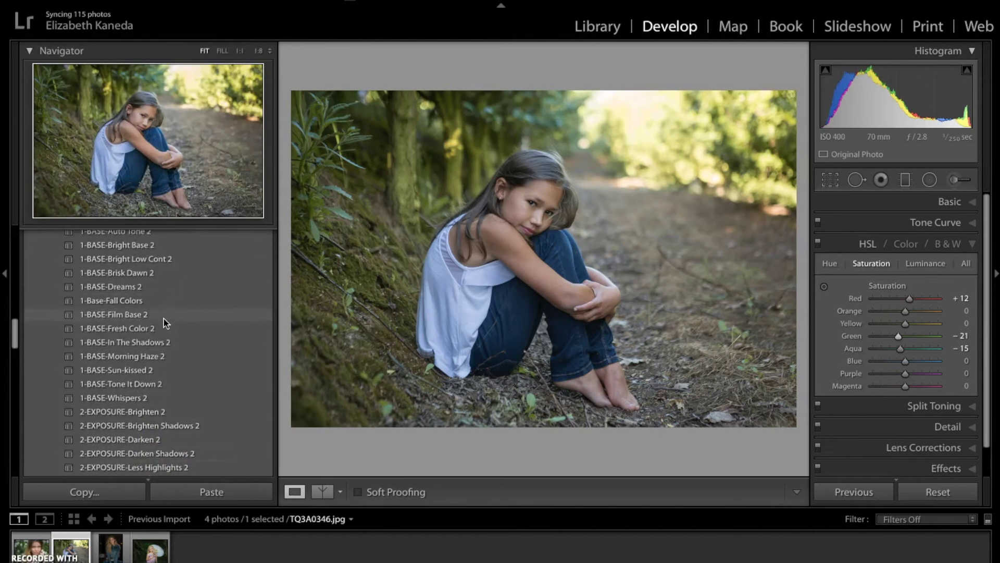
pyautogui.scroll(2, 163, 319)
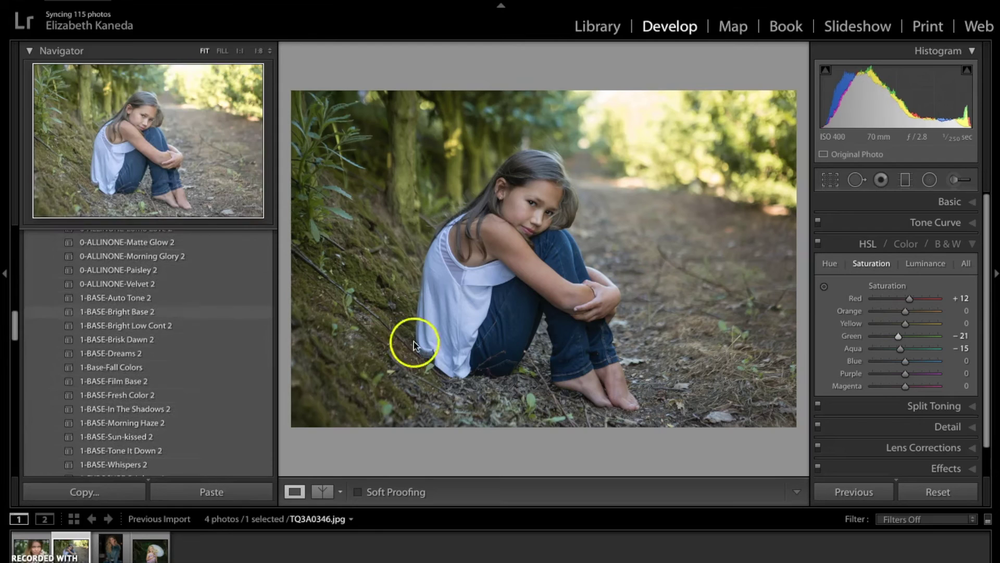
# Paint an Adjustment Brush mask with the Chasing Light LIGHT-Add Golden Sun effect over the bright trees and path behind the girl
pyautogui.click(951, 186)
pyautogui.click(925, 225)
pyautogui.scroll(-15, 926, 225)
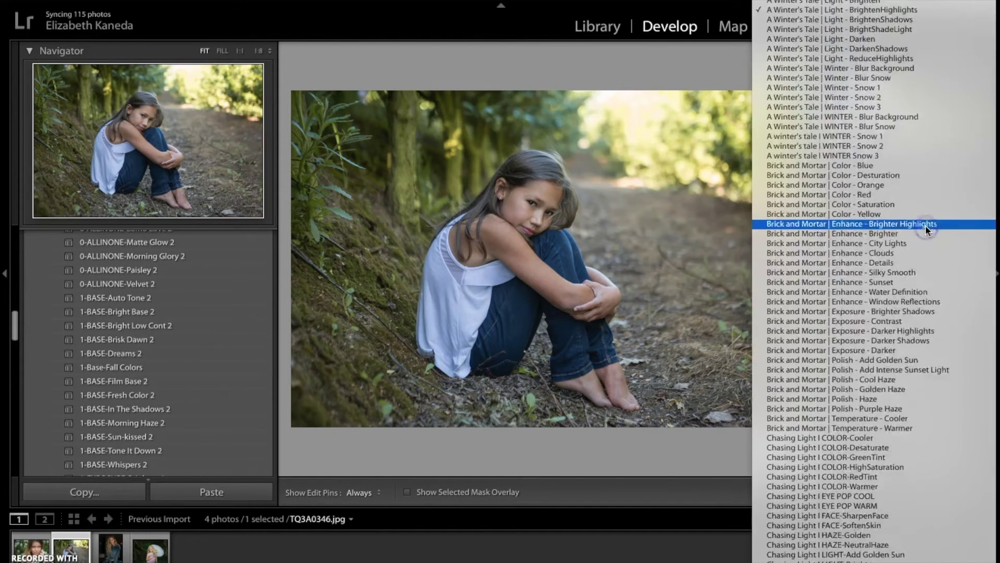
pyautogui.scroll(2, 925, 228)
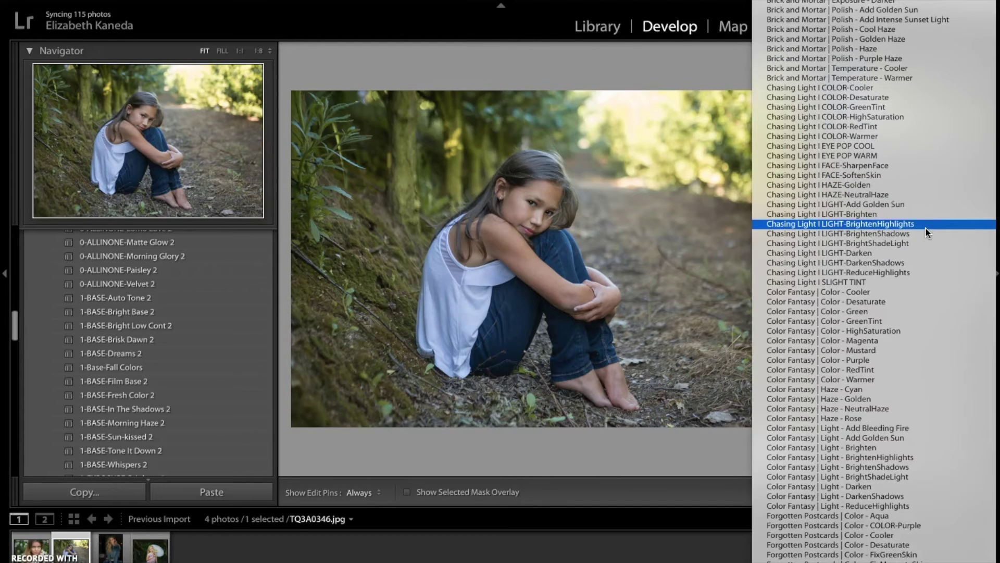
pyautogui.click(889, 165)
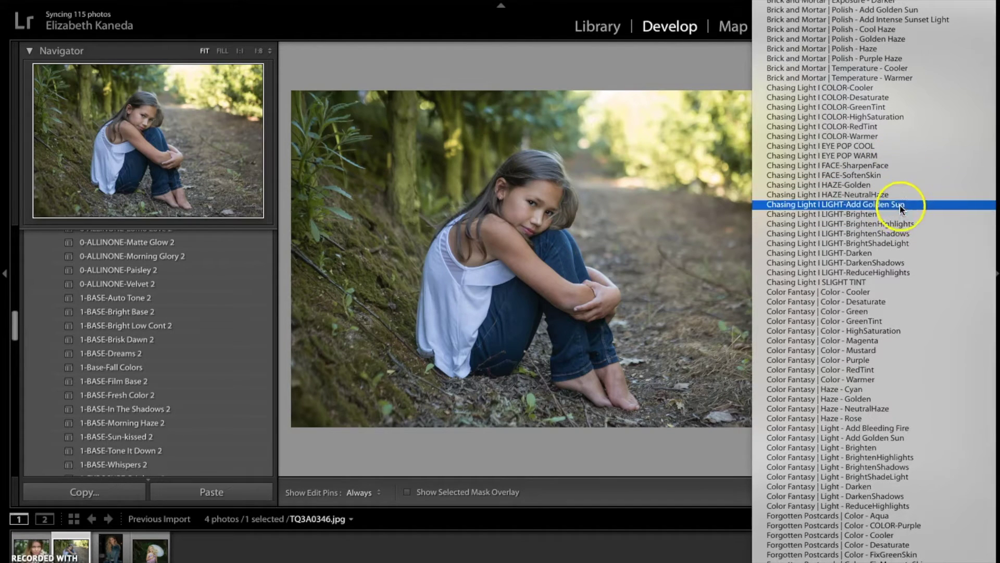
pyautogui.click(856, 206)
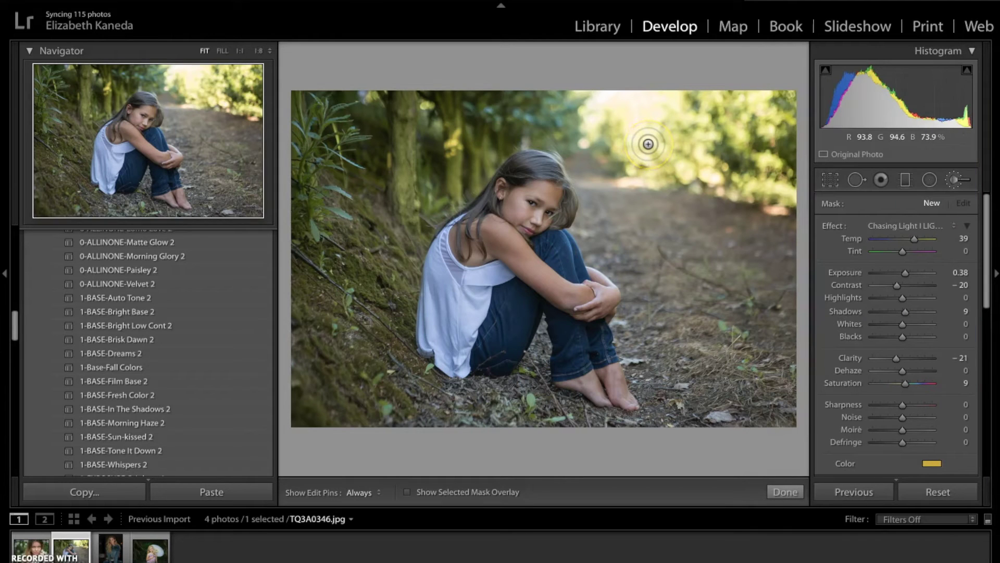
pyautogui.moveTo(649, 110); pyautogui.dragTo(523, 101)
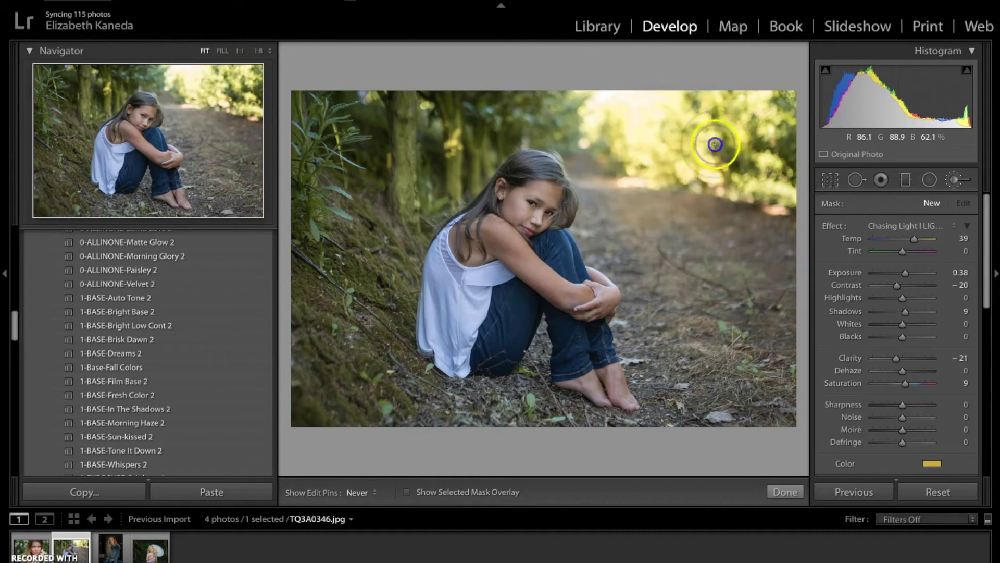
pyautogui.moveTo(759, 300)
pyautogui.mouseDown()
pyautogui.moveTo(774, 303)
pyautogui.moveTo(796, 117)
pyautogui.mouseUp()
pyautogui.moveTo(692, 239); pyautogui.dragTo(664, 190)
pyautogui.moveTo(614, 103); pyautogui.dragTo(566, 106)
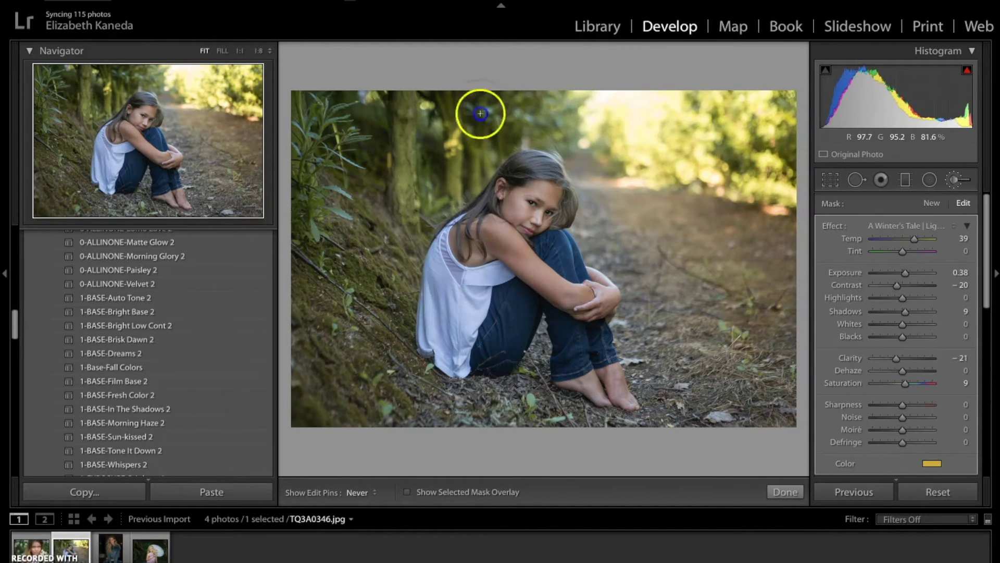
# Extend the golden sun mask along the photo's right edge and over the dirt path beside the girl
pyautogui.press('h')
pyautogui.moveTo(581, 140)
pyautogui.mouseDown()
pyautogui.moveTo(603, 165)
pyautogui.moveTo(607, 107)
pyautogui.moveTo(662, 149)
pyautogui.mouseUp()
pyautogui.moveTo(786, 165); pyautogui.dragTo(781, 272)
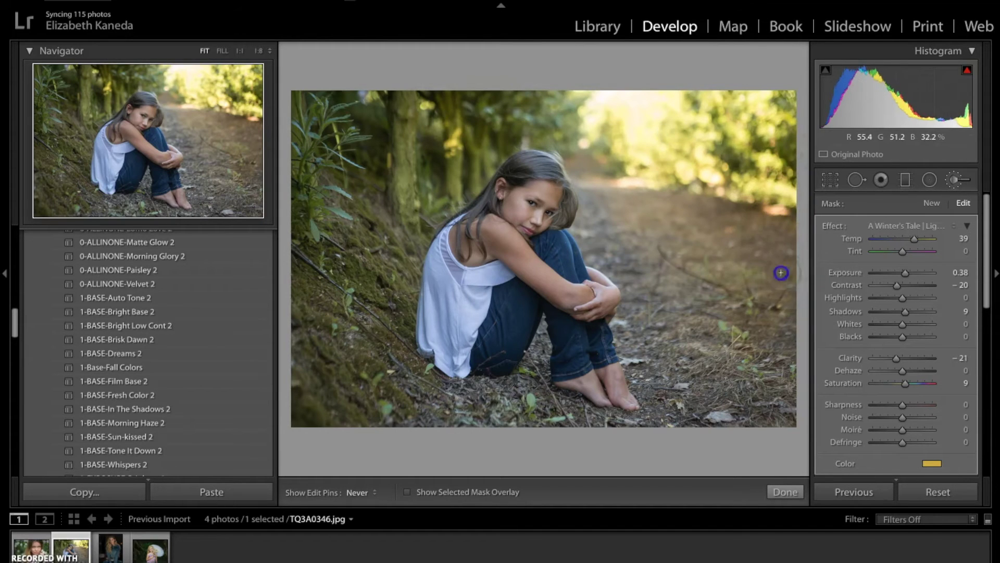
pyautogui.moveTo(787, 309); pyautogui.dragTo(770, 128)
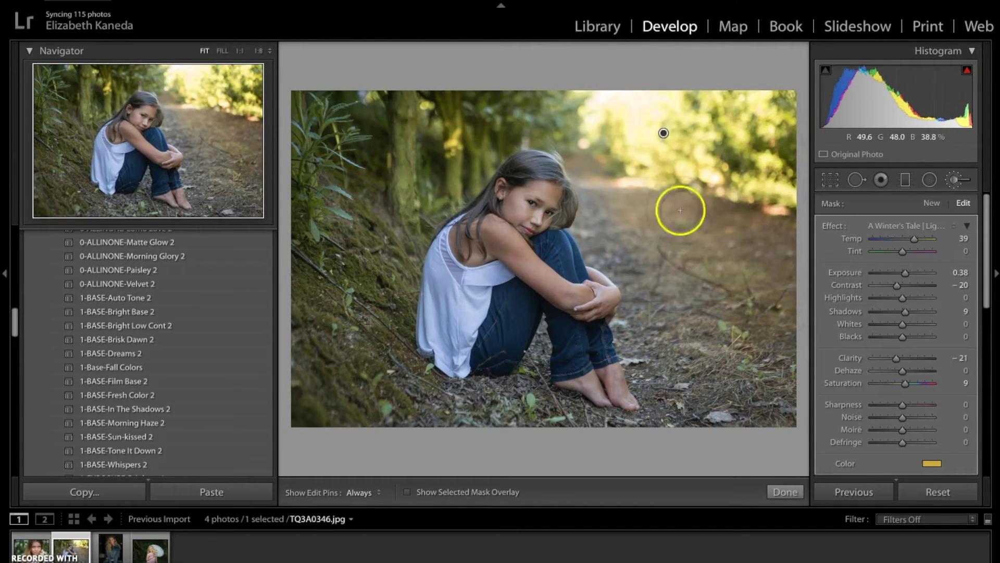
pyautogui.moveTo(658, 226)
pyautogui.mouseDown()
pyautogui.moveTo(614, 200)
pyautogui.moveTo(600, 222)
pyautogui.mouseUp()
pyautogui.scroll(-3, 610, 197)
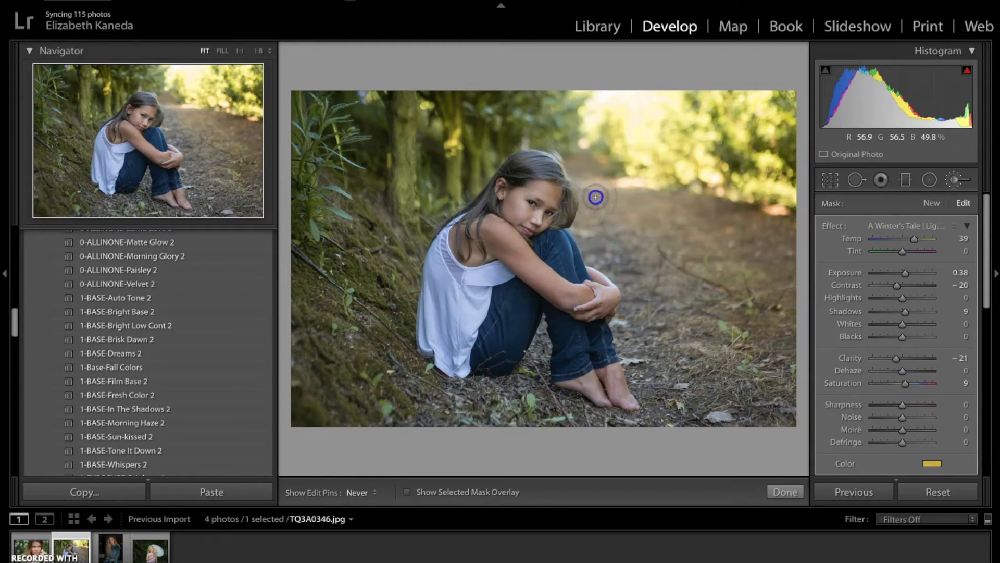
pyautogui.moveTo(667, 268)
pyautogui.mouseDown()
pyautogui.moveTo(708, 293)
pyautogui.moveTo(718, 286)
pyautogui.mouseUp()
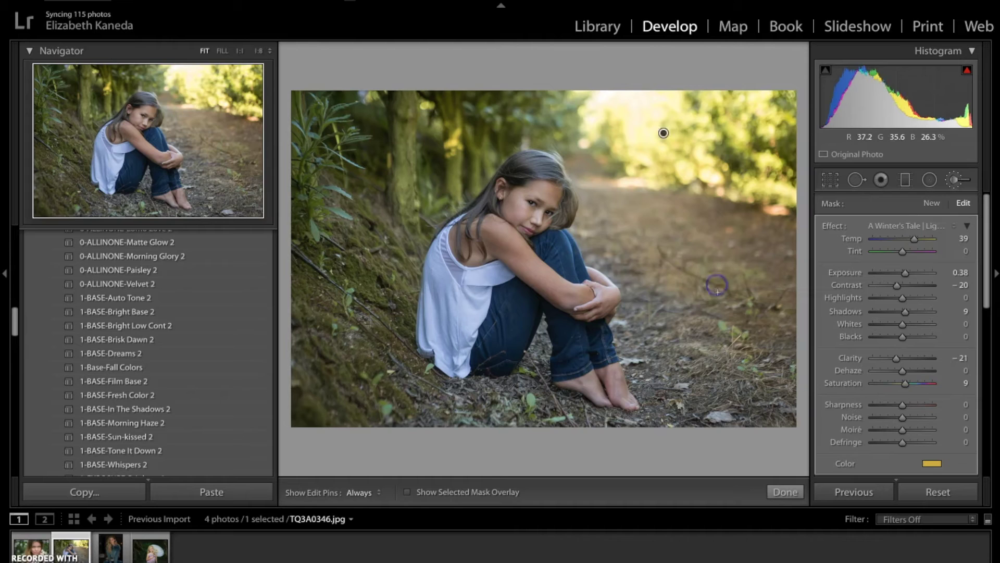
pyautogui.press('h')
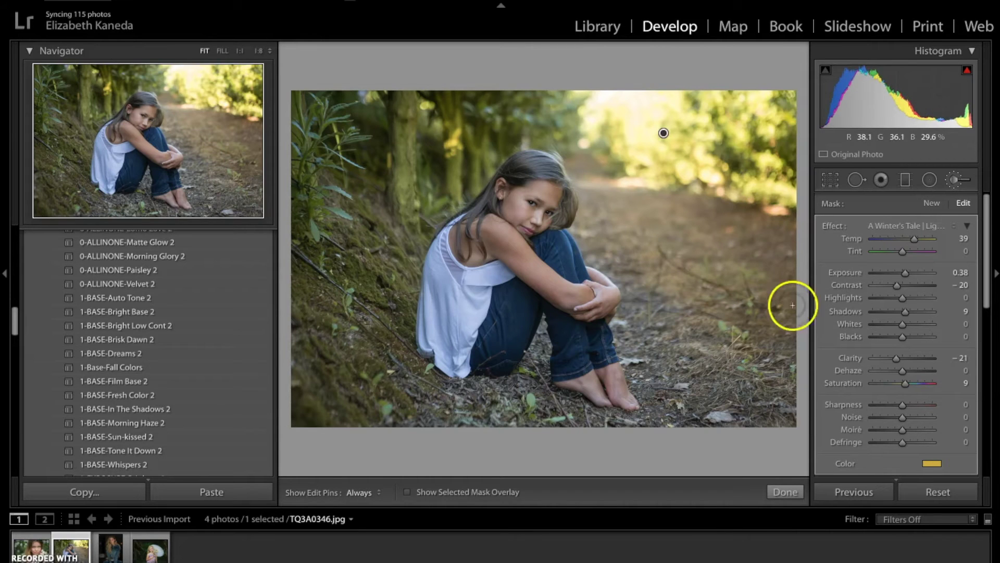
# Paint a new brush mask with the Chasing Light LIGHT-Brighten effect over the girl's face and white top, raising its exposure to 1.91
pyautogui.click(940, 204)
pyautogui.click(926, 231)
pyautogui.scroll(-10, 928, 228)
pyautogui.scroll(-5, 926, 230)
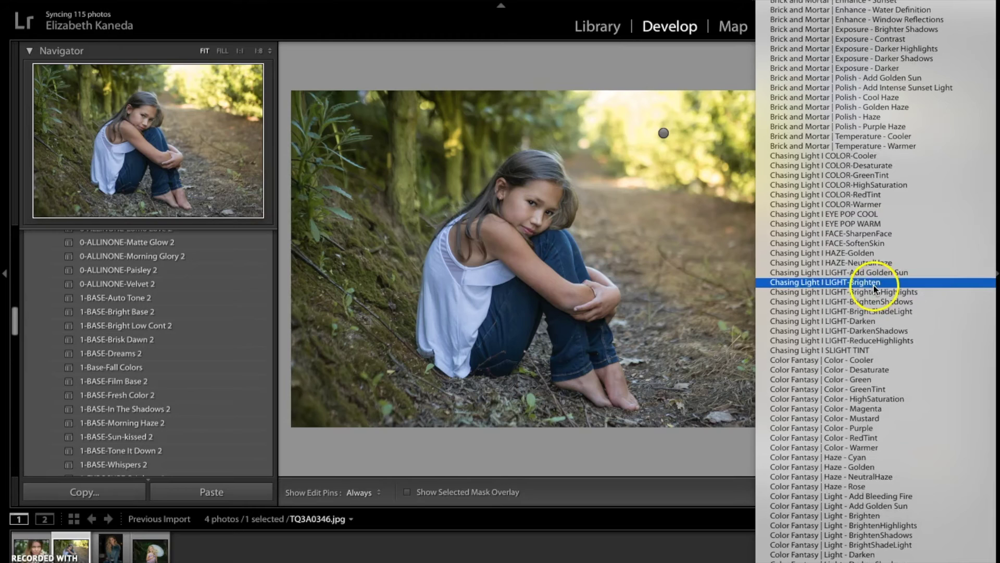
pyautogui.click(874, 284)
pyautogui.press('h')
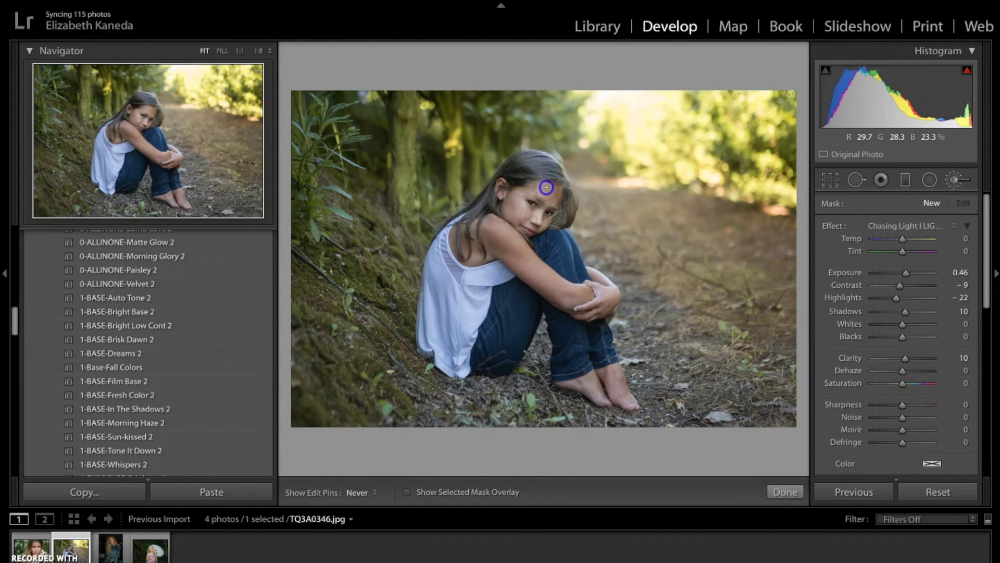
pyautogui.moveTo(483, 243)
pyautogui.mouseDown()
pyautogui.moveTo(445, 281)
pyautogui.moveTo(526, 271)
pyautogui.moveTo(508, 310)
pyautogui.moveTo(471, 338)
pyautogui.moveTo(442, 280)
pyautogui.mouseUp()
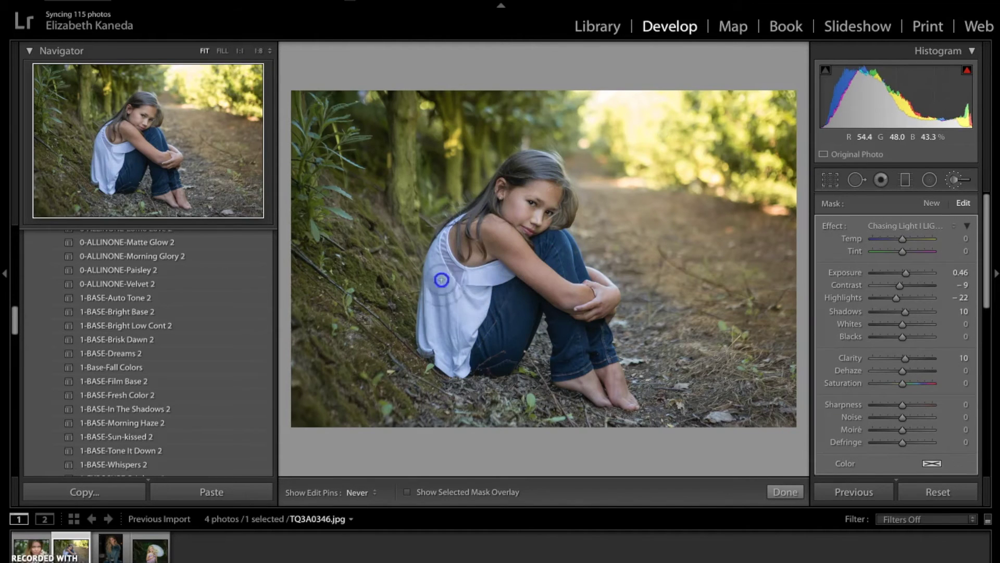
pyautogui.click(521, 282)
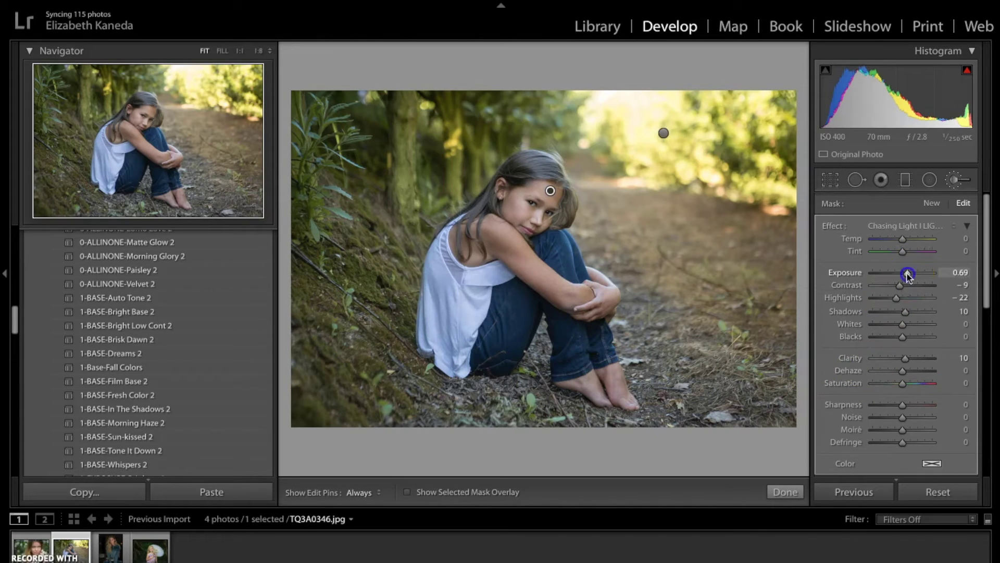
pyautogui.moveTo(918, 275); pyautogui.dragTo(919, 275)
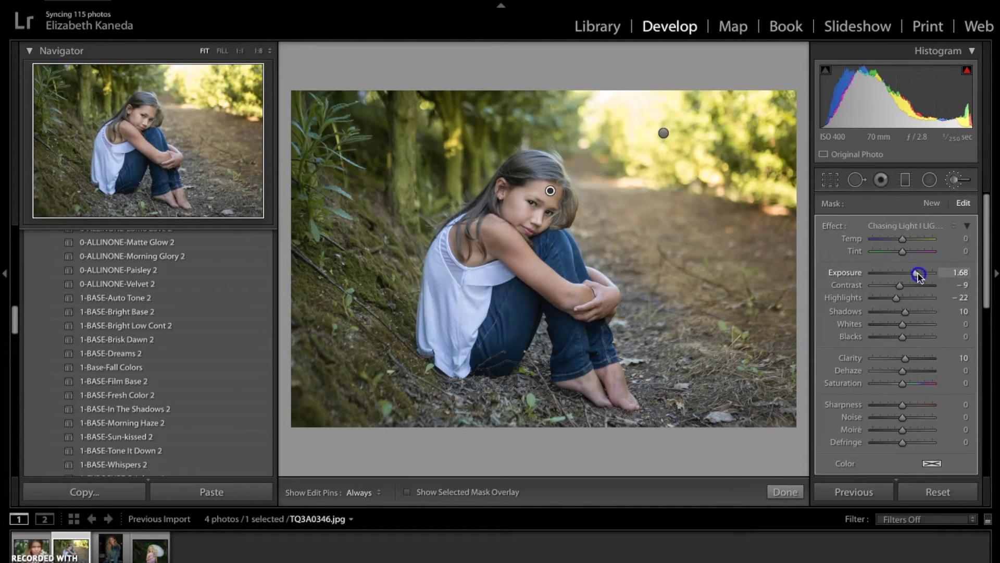
pyautogui.click(507, 190)
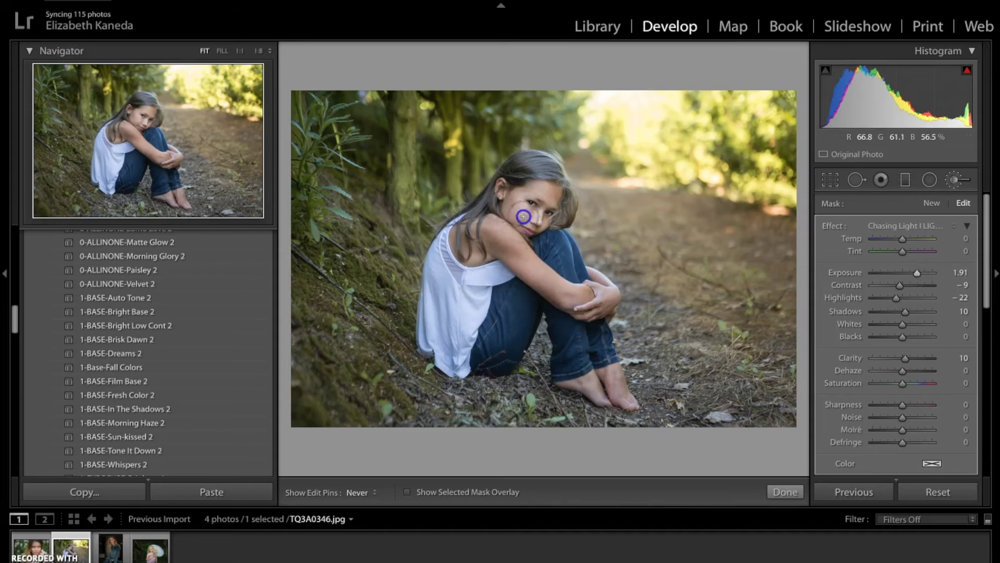
# Add a second LIGHT-Brighten brush mask over the girl's cheeks and nose with exposure 0.46
pyautogui.press('h')
pyautogui.click(935, 206)
pyautogui.press('h')
pyautogui.moveTo(523, 211)
pyautogui.mouseDown()
pyautogui.moveTo(496, 228)
pyautogui.moveTo(538, 196)
pyautogui.moveTo(543, 210)
pyautogui.mouseUp()
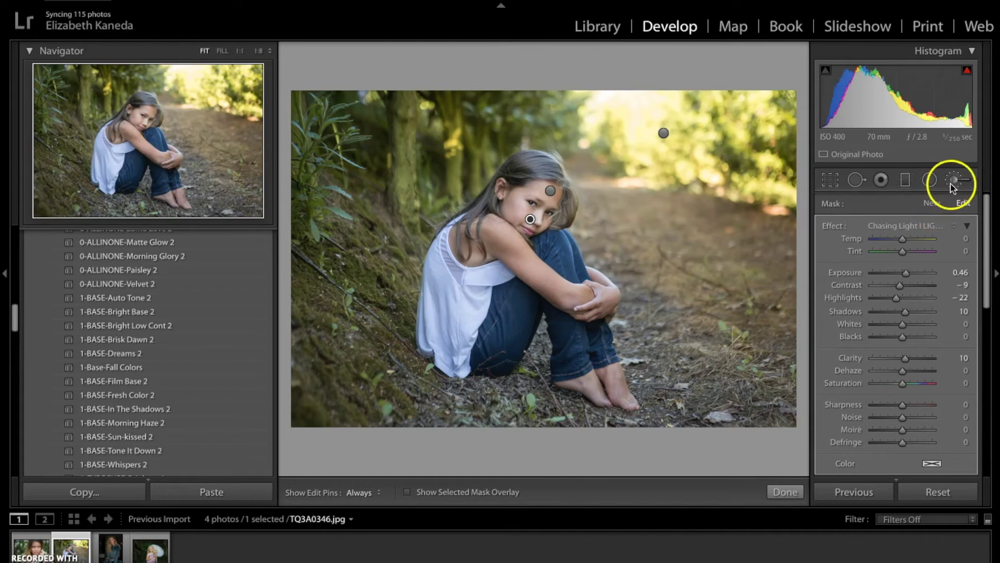
# Paint a new brush mask with the Chasing Light LIGHT-DarkenShadows effect over the trees, the mossy bank and the ground around the girl
pyautogui.click(930, 226)
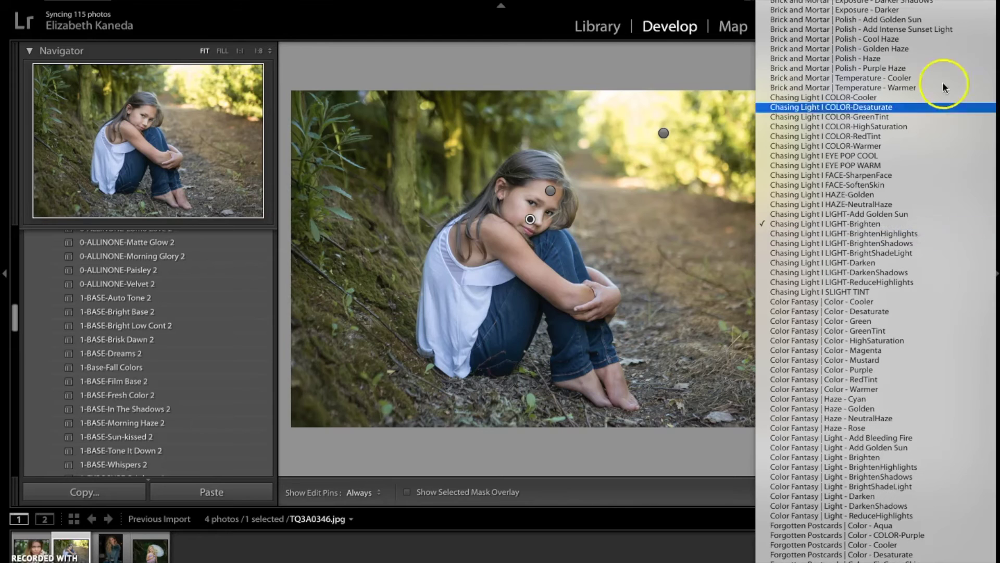
pyautogui.click(646, 11)
pyautogui.click(934, 202)
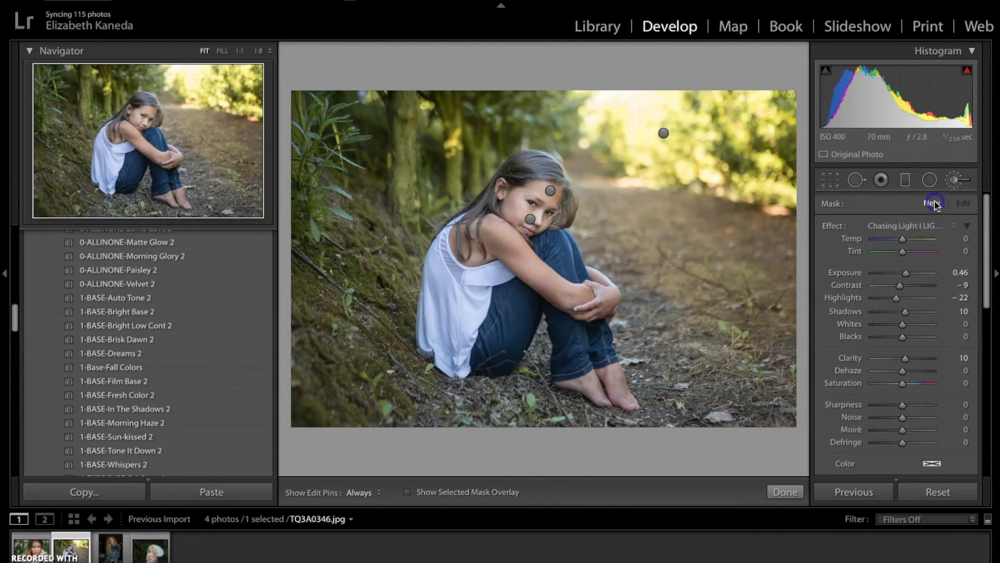
pyautogui.click(918, 232)
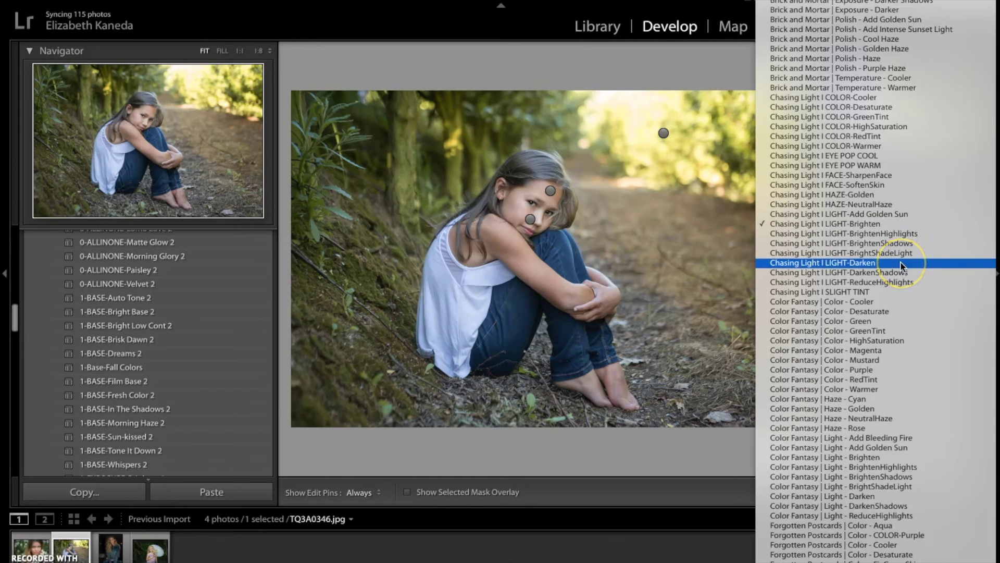
pyautogui.click(865, 273)
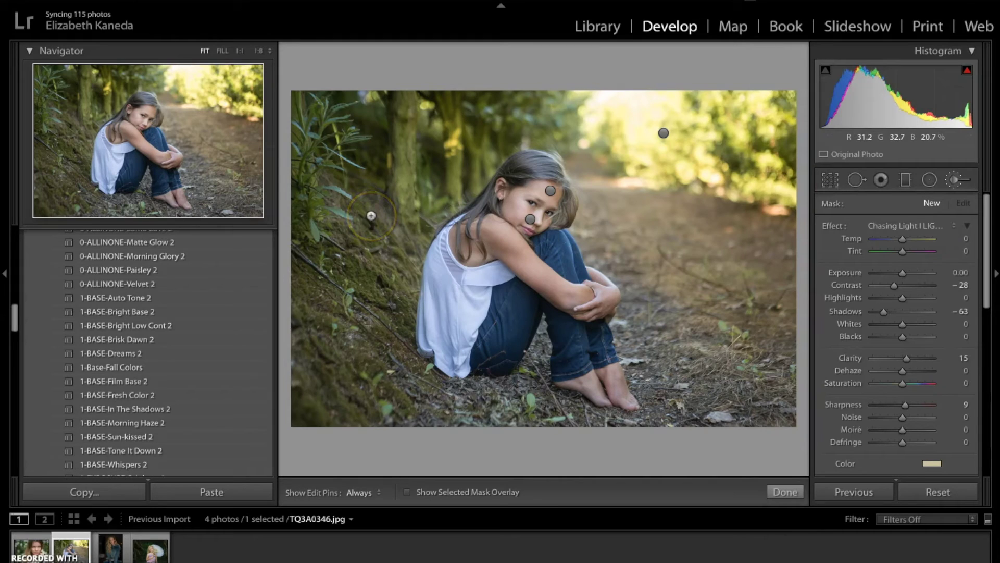
pyautogui.press('h')
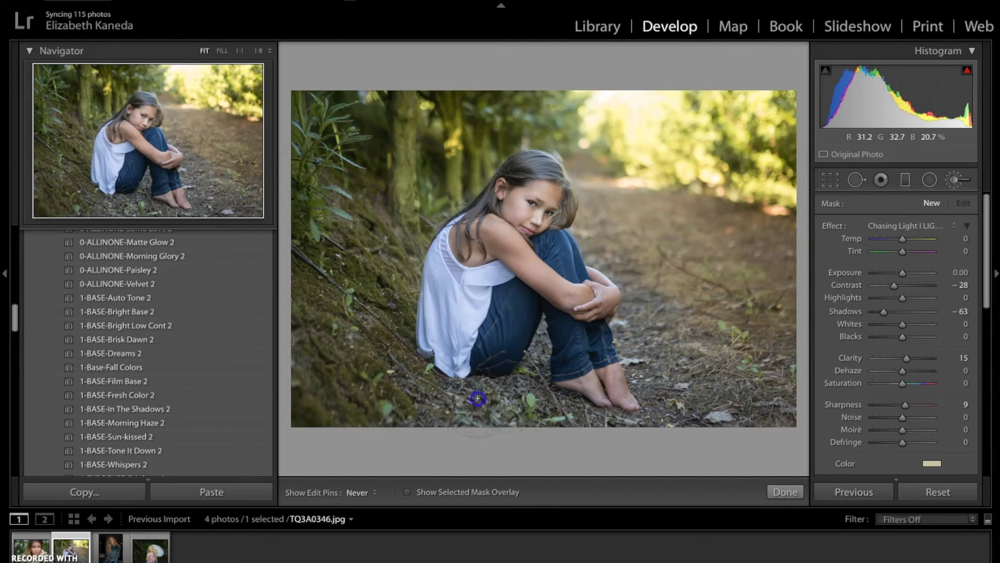
pyautogui.click(382, 214)
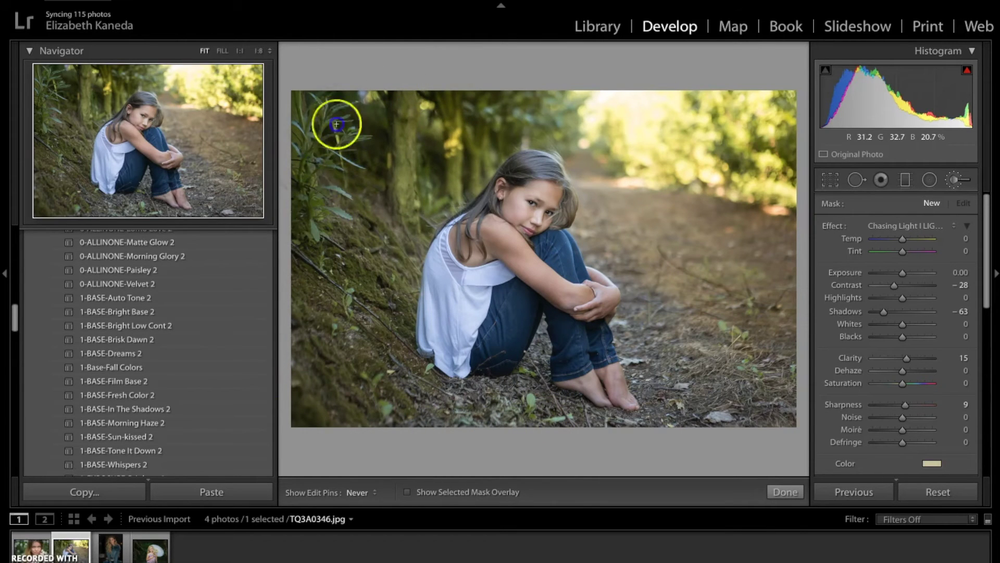
pyautogui.moveTo(521, 116); pyautogui.dragTo(324, 198)
pyautogui.moveTo(430, 348)
pyautogui.mouseDown()
pyautogui.moveTo(462, 407)
pyautogui.moveTo(471, 411)
pyautogui.moveTo(484, 393)
pyautogui.moveTo(470, 400)
pyautogui.mouseUp()
pyautogui.press('h')
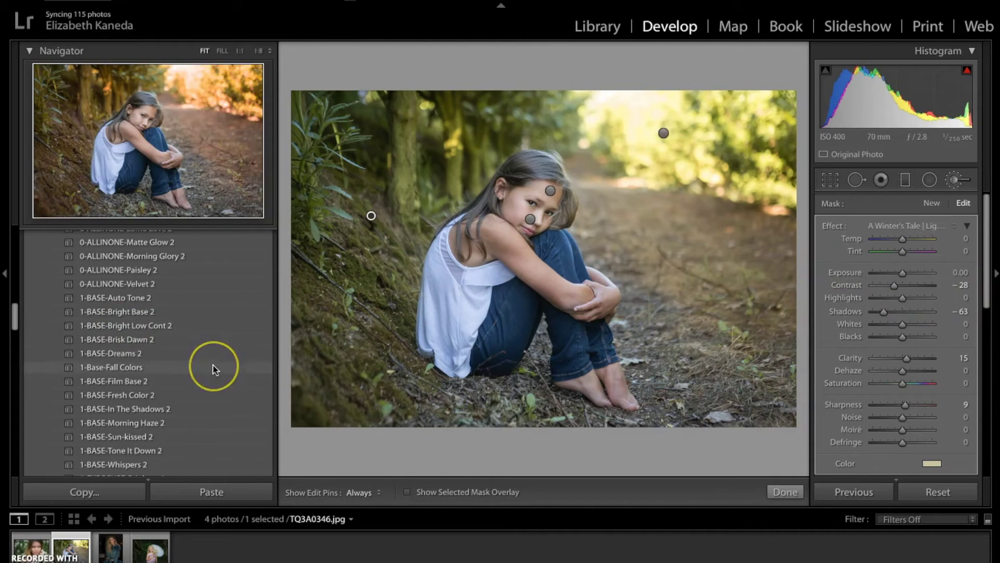
# Apply the 4-TONE/TINT-Warm It Up 2 preset to the girl's photo
pyautogui.scroll(-4, 215, 370)
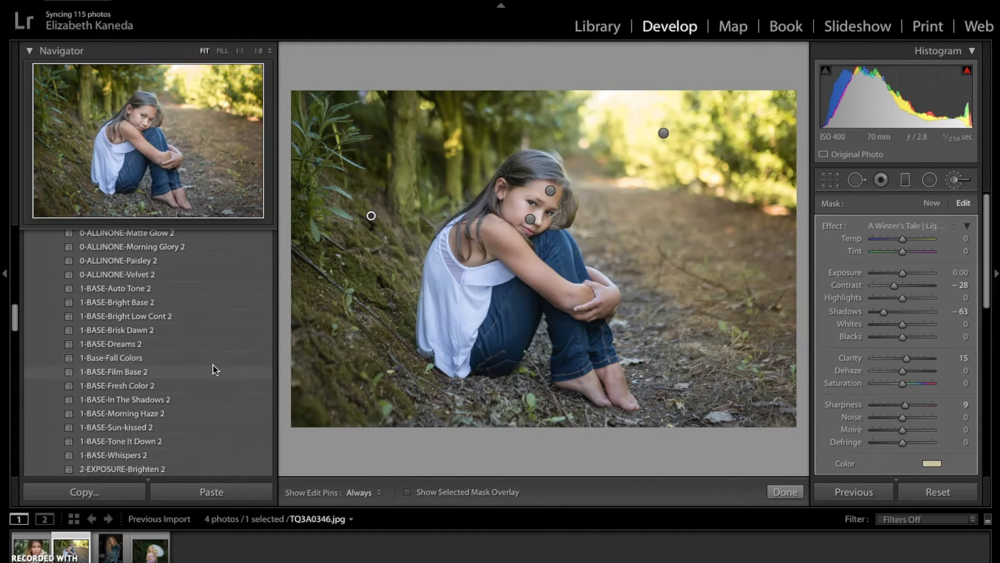
pyautogui.scroll(-6, 214, 369)
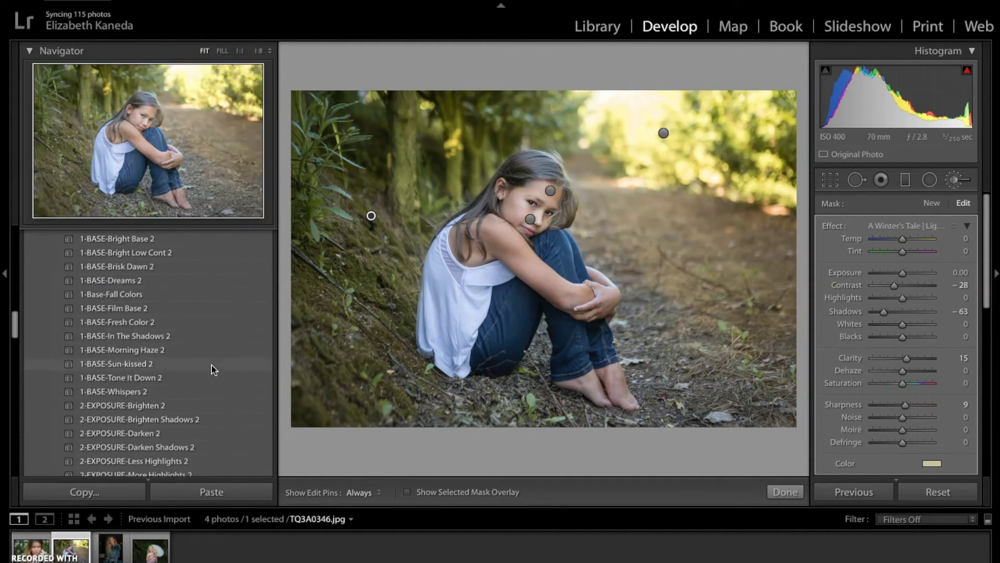
pyautogui.scroll(16, 212, 371)
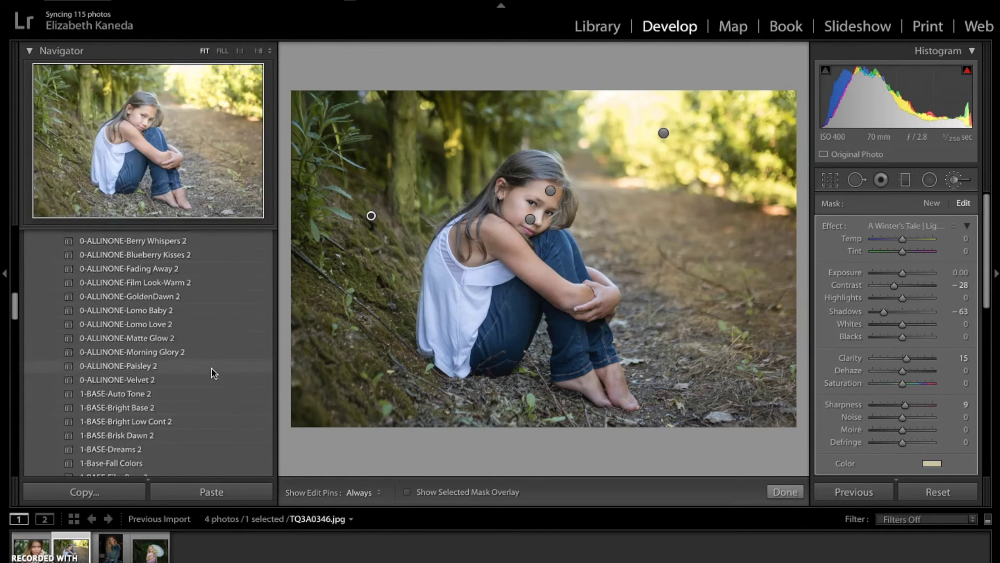
pyautogui.scroll(-19, 212, 368)
pyautogui.scroll(-8, 212, 368)
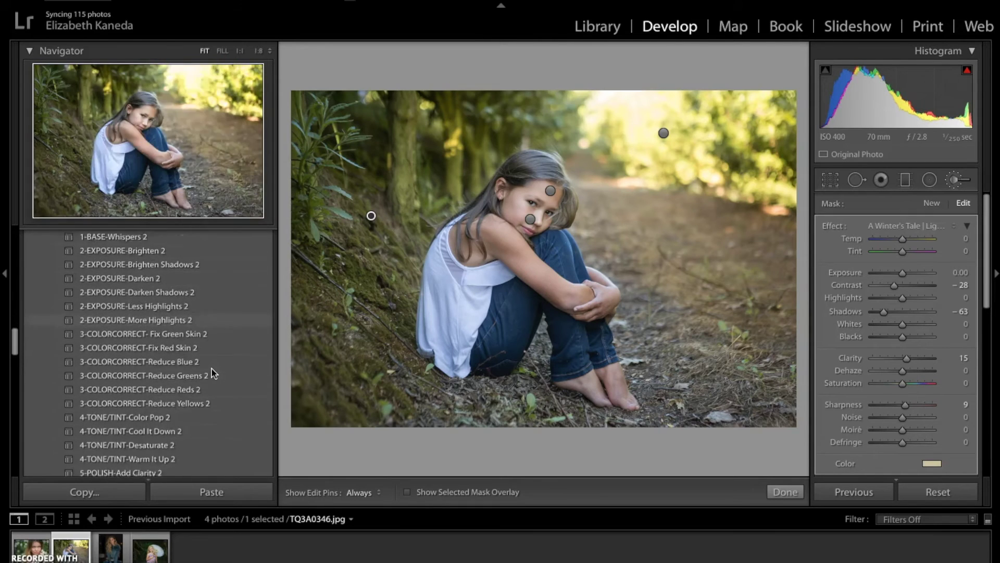
pyautogui.click(134, 406)
pyautogui.click(126, 412)
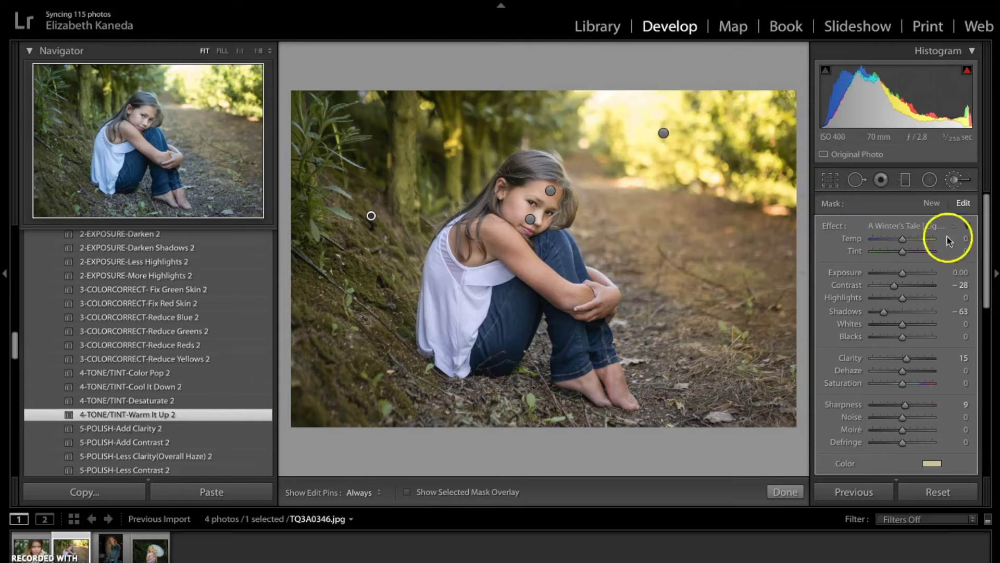
# Paint a new brush mask with a Color Fantasy Light darkening effect at exposure −0.66 over the trees, the mossy bank and the ground near the girl
pyautogui.click(954, 181)
pyautogui.click(936, 207)
pyautogui.click(954, 180)
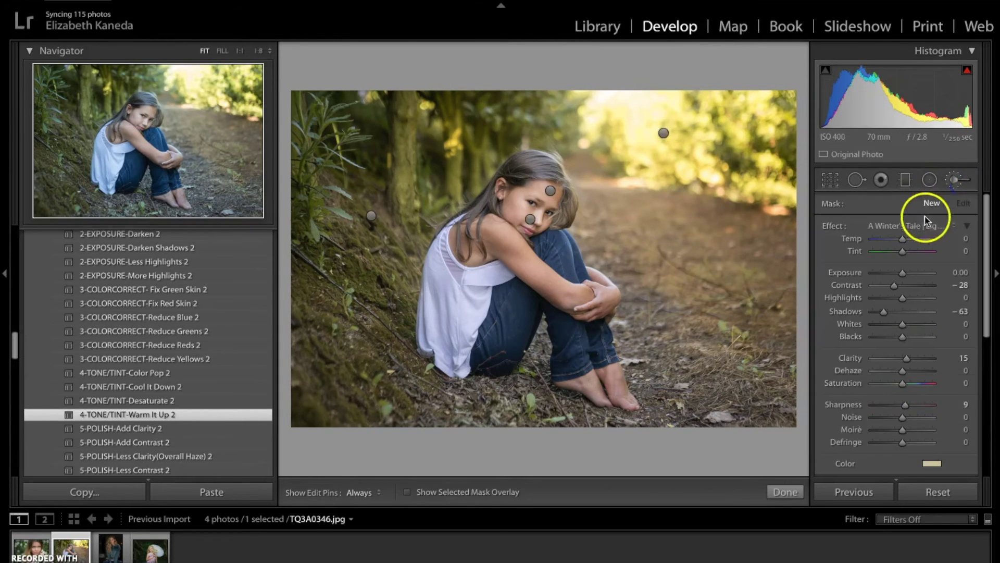
pyautogui.click(926, 225)
pyautogui.scroll(-10, 927, 225)
pyautogui.scroll(-5, 927, 225)
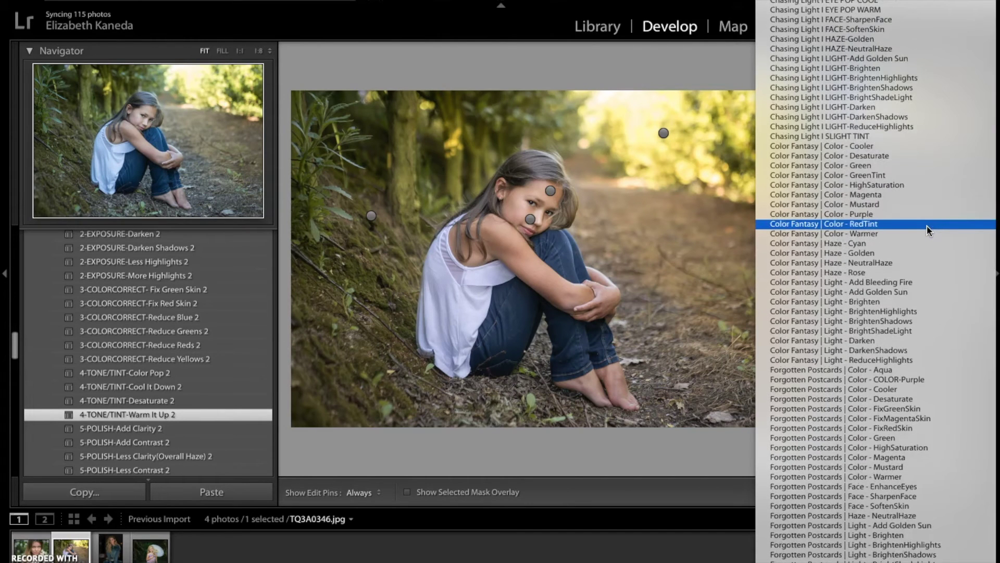
pyautogui.click(868, 323)
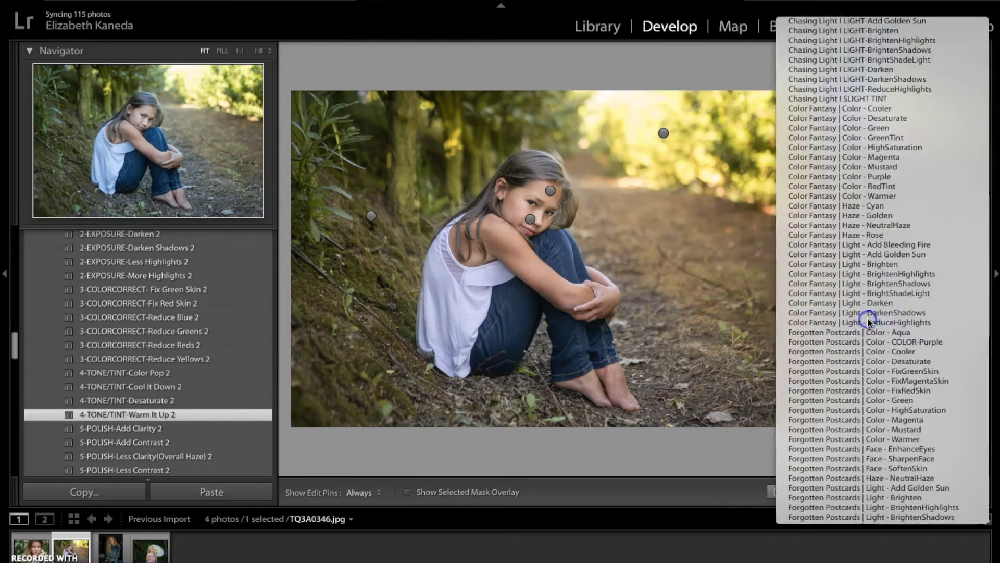
pyautogui.press('h')
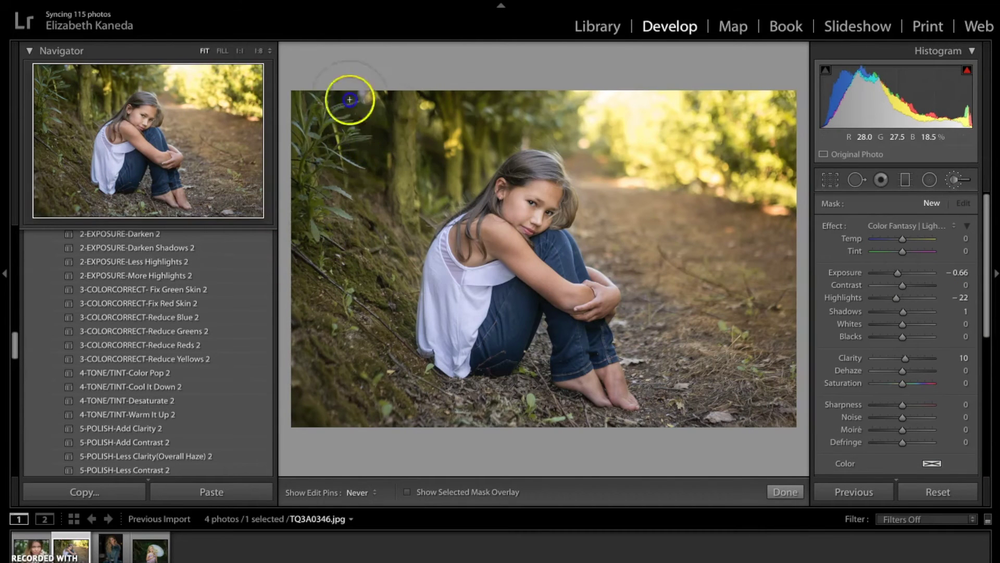
pyautogui.moveTo(379, 191)
pyautogui.mouseDown()
pyautogui.moveTo(356, 287)
pyautogui.moveTo(323, 304)
pyautogui.mouseUp()
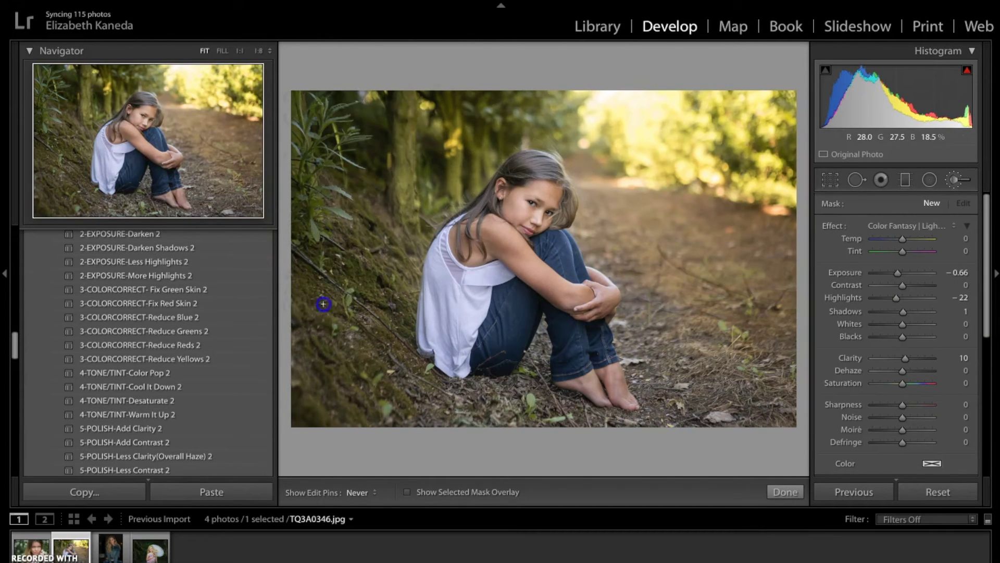
pyautogui.moveTo(508, 376); pyautogui.dragTo(417, 401)
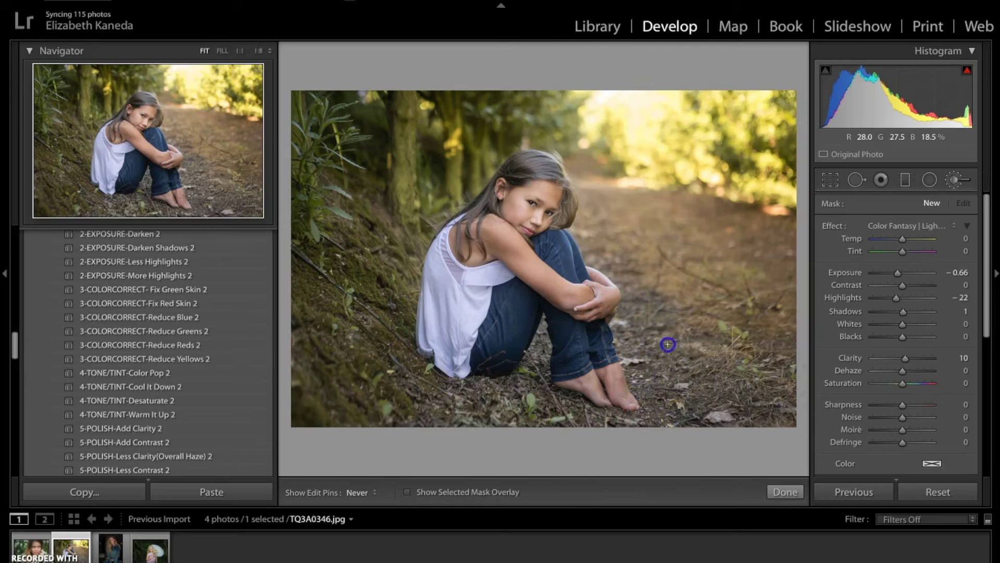
# Undo the last brush stroke on the path and lower the bank mask's exposure to about −1.58
pyautogui.hotkey('ctrl', 'z')
pyautogui.press('h')
pyautogui.press('h')
pyautogui.press('h')
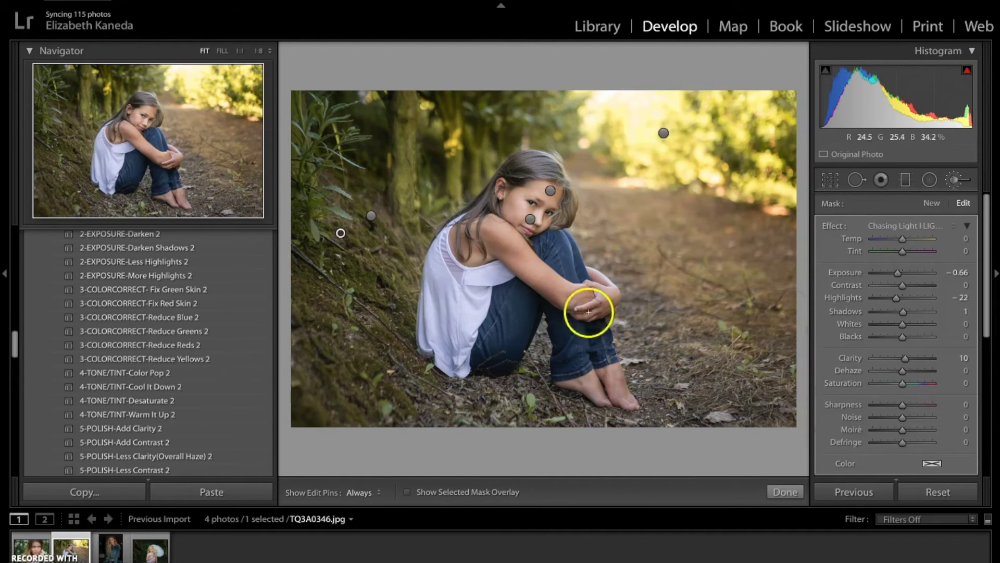
pyautogui.moveTo(889, 275); pyautogui.dragTo(881, 277)
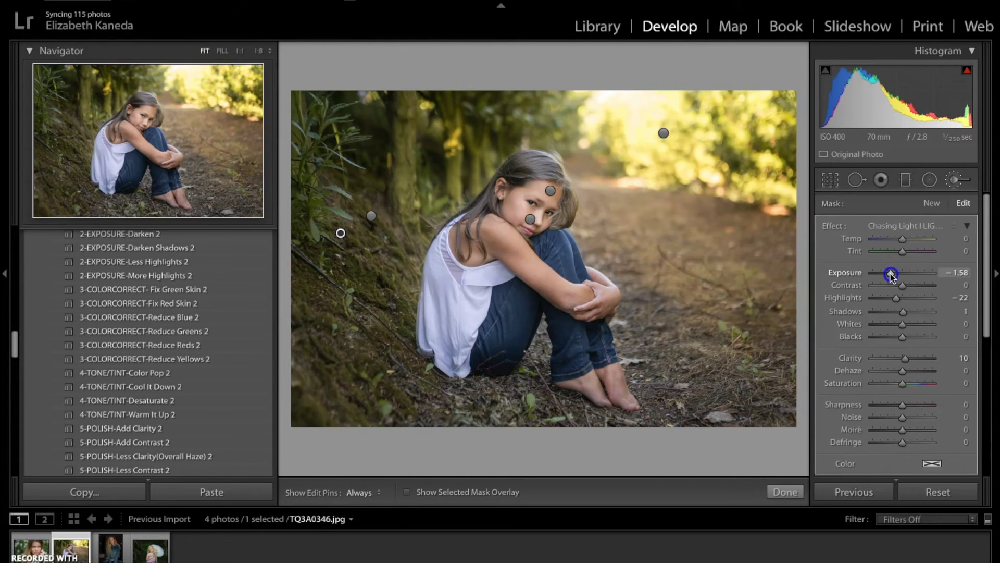
# Paint another darkening brush mask over the path beside the girl's feet and the bank and trees behind her, with exposure −0.30
pyautogui.click(931, 203)
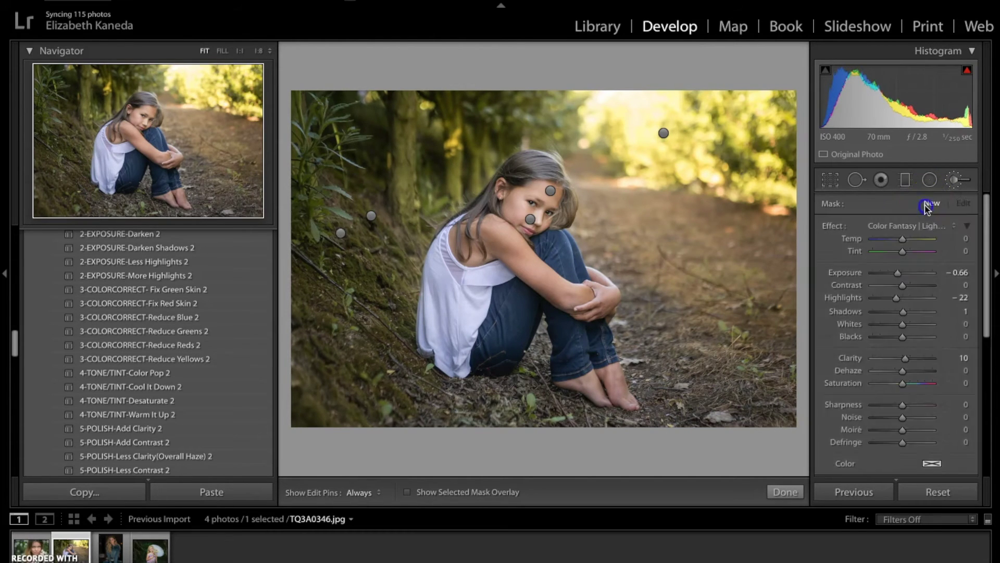
pyautogui.press('h')
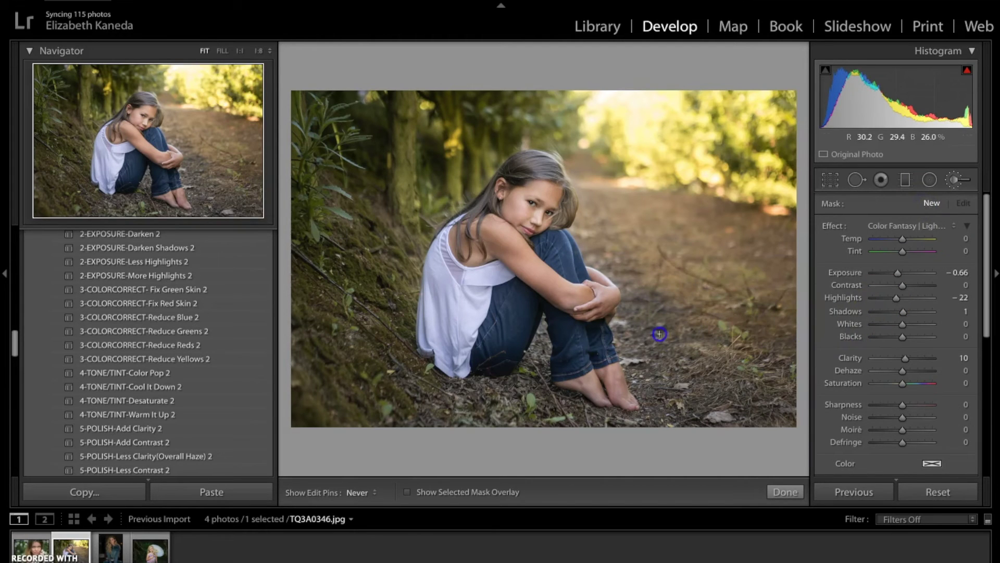
pyautogui.press('h')
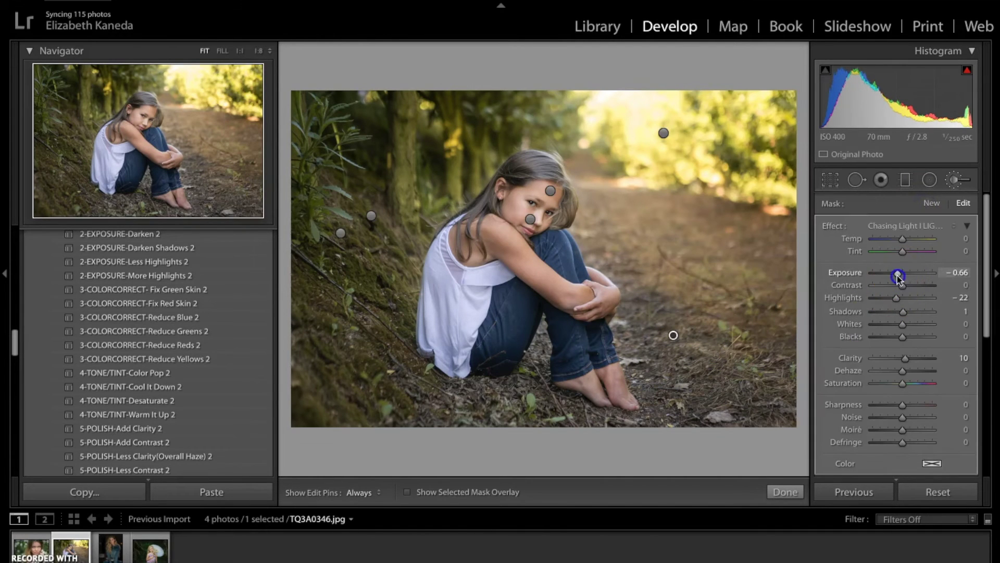
pyautogui.press('h')
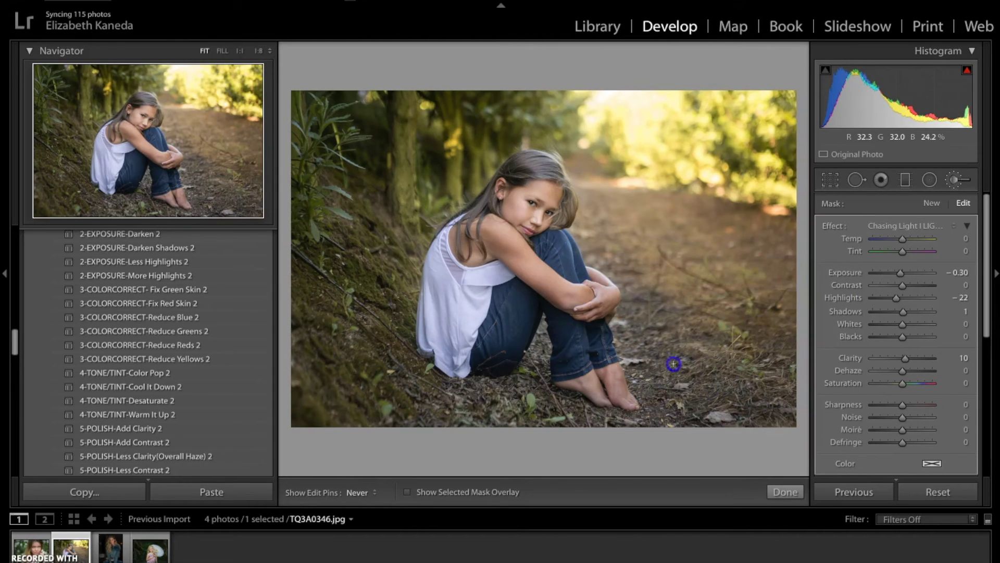
pyautogui.moveTo(636, 283)
pyautogui.mouseDown()
pyautogui.moveTo(701, 283)
pyautogui.moveTo(682, 364)
pyautogui.moveTo(663, 342)
pyautogui.mouseUp()
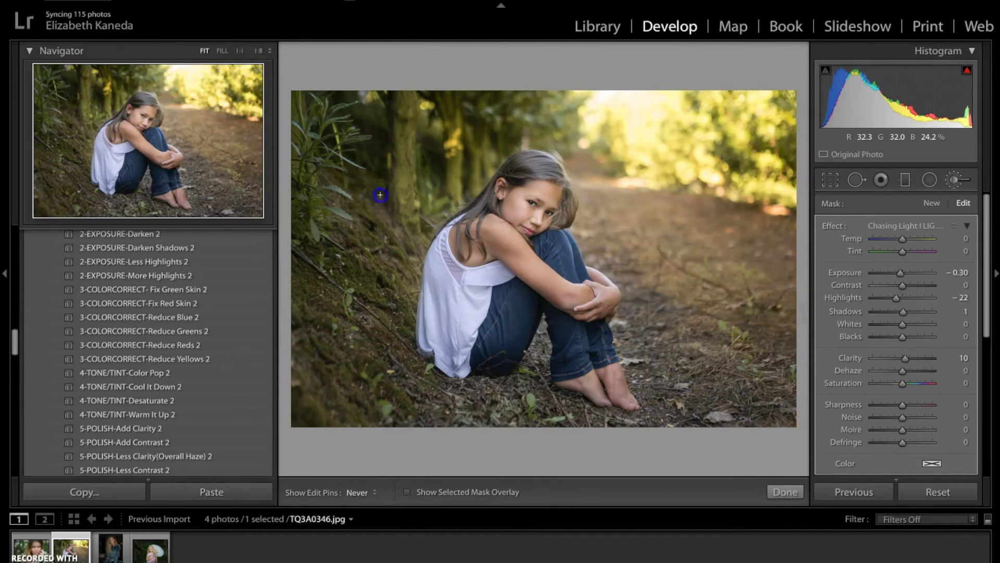
pyautogui.click(394, 244)
pyautogui.click(437, 99)
pyautogui.press('h')
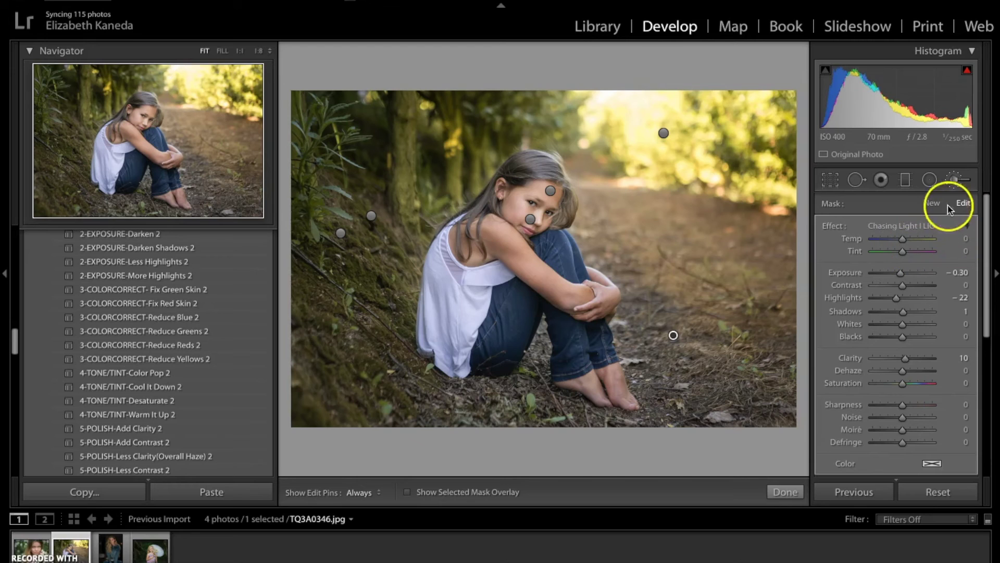
# Paint a new darkening brush mask over the girl's hair and lower its exposure to −2.23
pyautogui.click(936, 206)
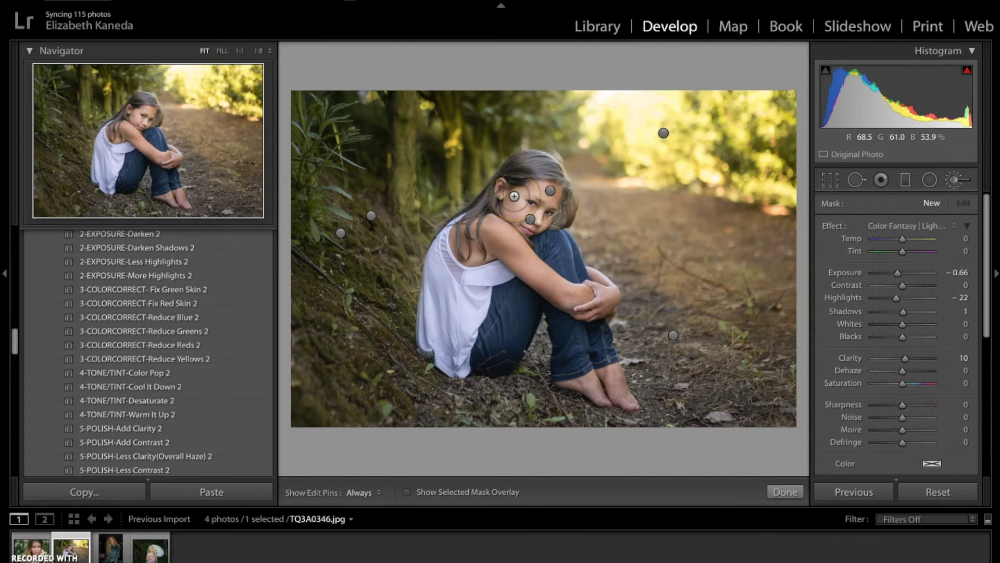
pyautogui.press('h')
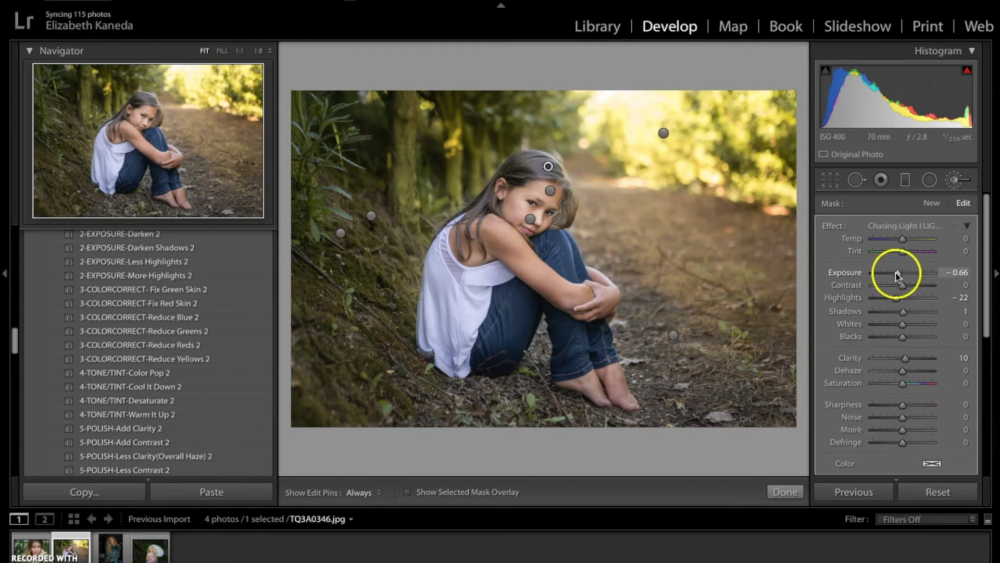
pyautogui.moveTo(897, 273); pyautogui.dragTo(891, 274)
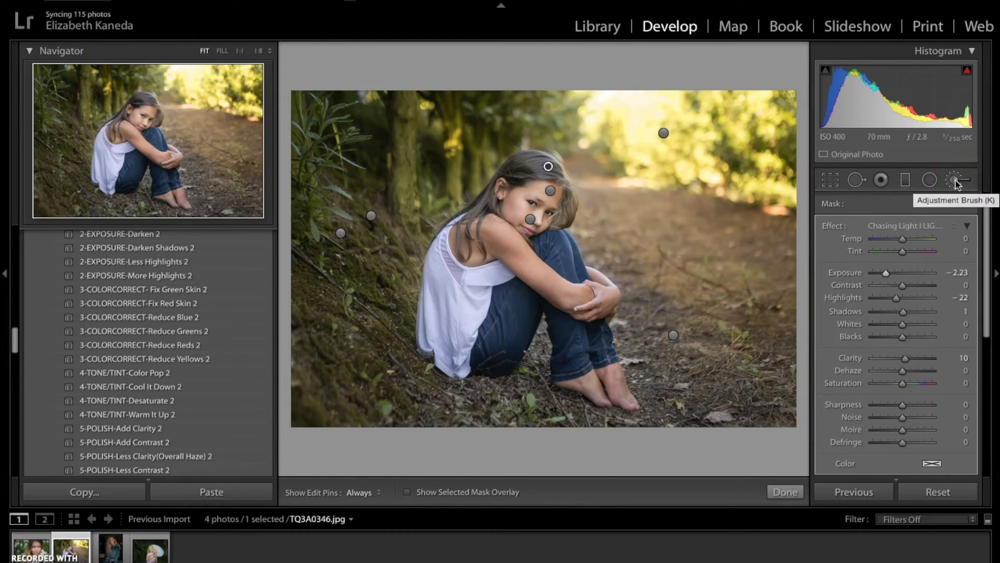
# Apply the 7-VIGNETTE-Medium Black 2 preset to the girl's photo
pyautogui.scroll(-3, 177, 383)
pyautogui.scroll(-5, 177, 386)
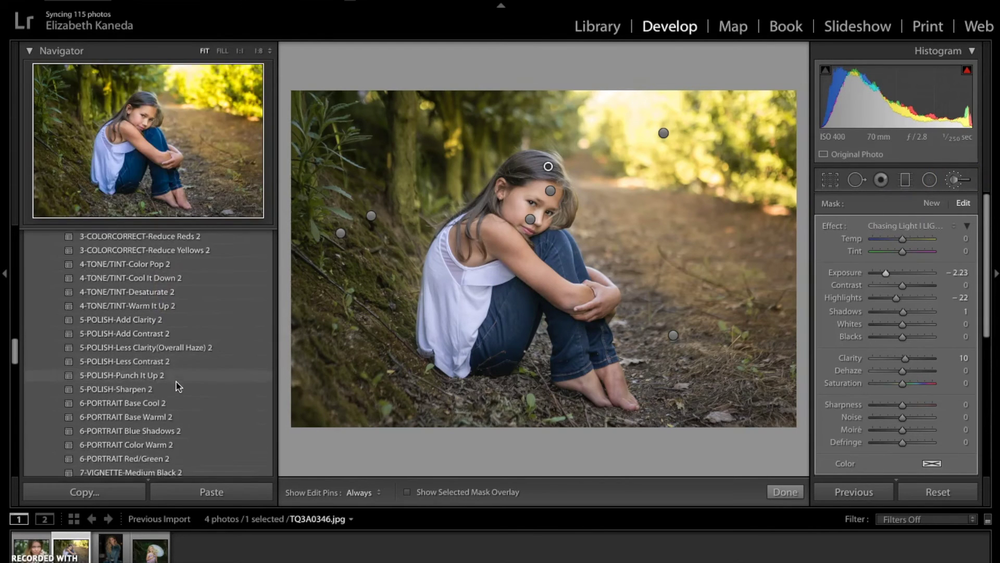
pyautogui.scroll(-1, 177, 386)
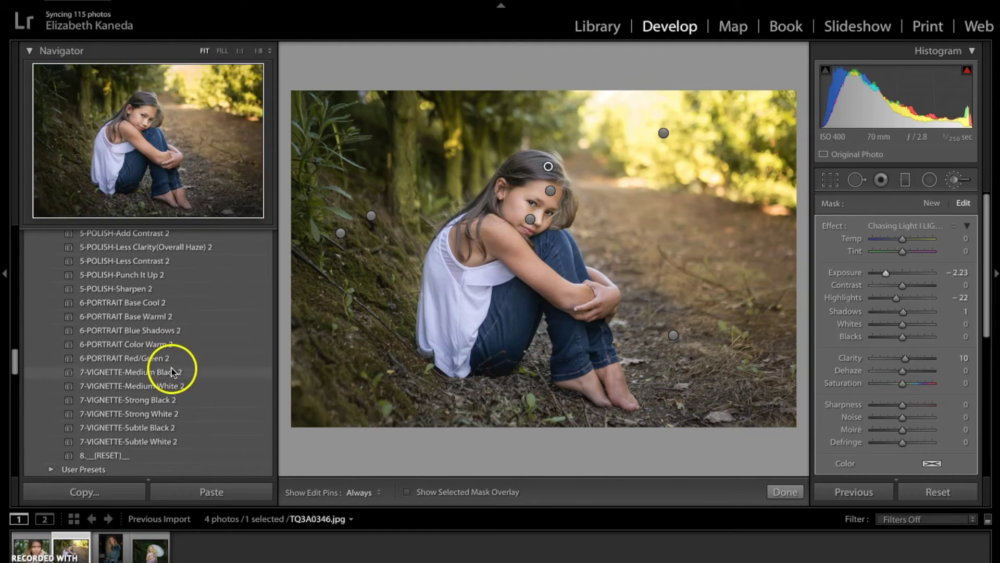
pyautogui.click(172, 371)
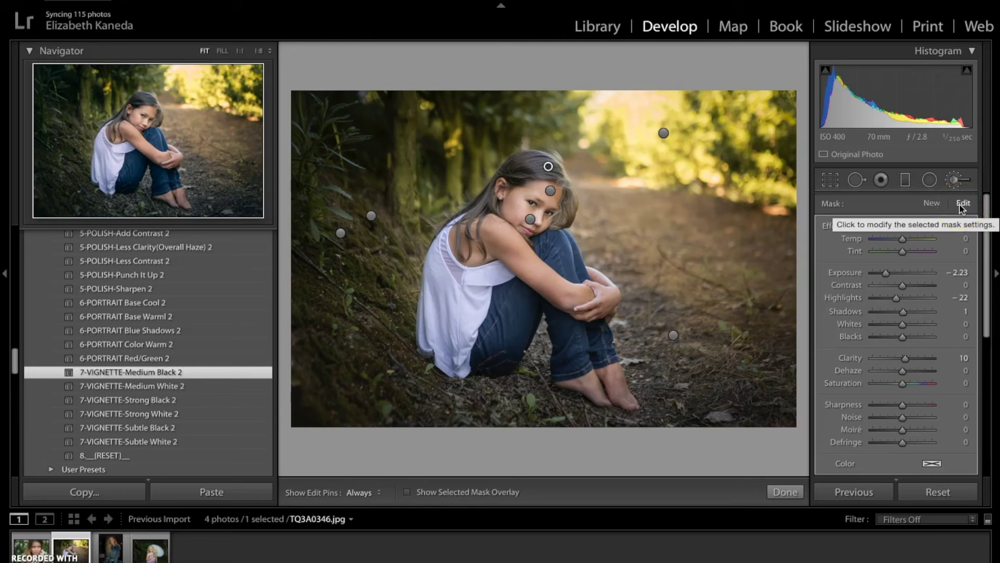
# Leave the adjustment brush and soften the post-crop vignette to an amount of −22
pyautogui.click(959, 182)
pyautogui.click(918, 293)
pyautogui.click(955, 327)
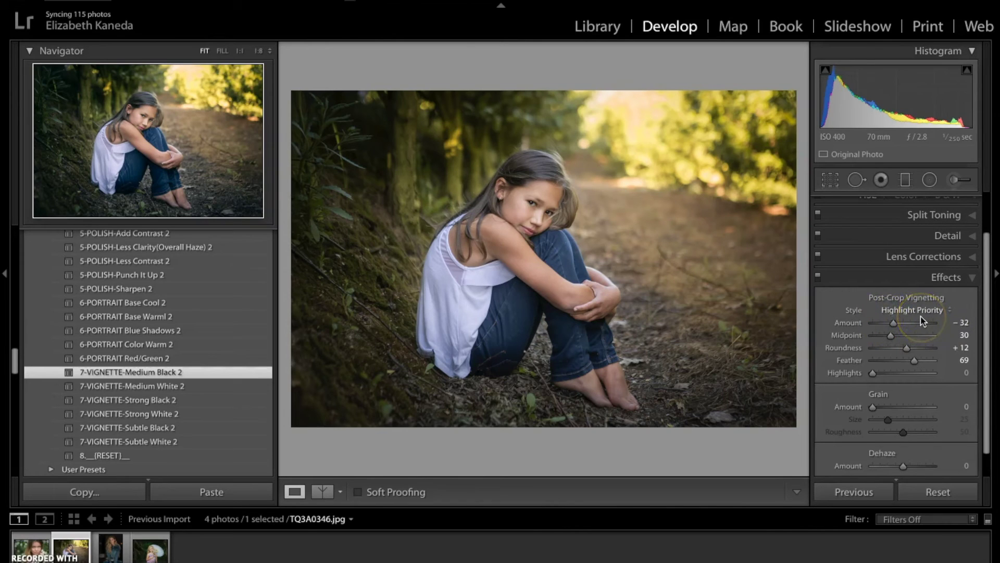
pyautogui.click(901, 326)
pyautogui.moveTo(895, 323); pyautogui.dragTo(897, 323)
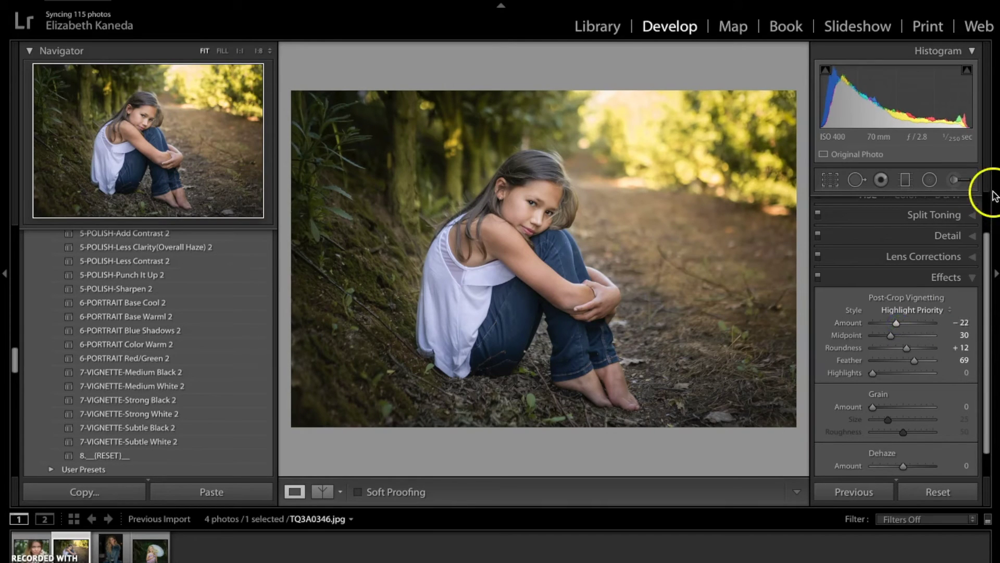
pyautogui.click(974, 276)
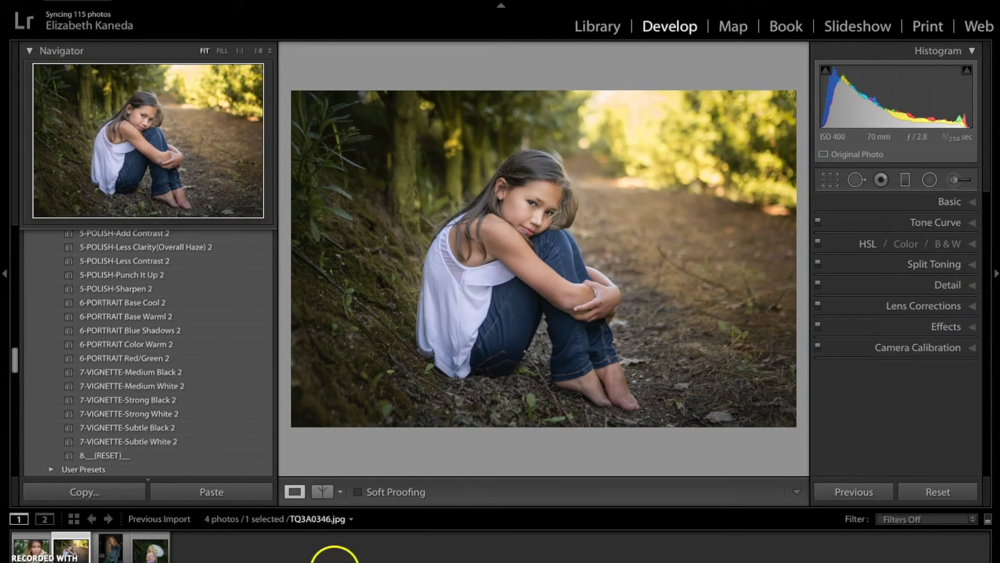
# Compare the original and the edited photo side by side and at full size
pyautogui.click(343, 493)
pyautogui.click(350, 505)
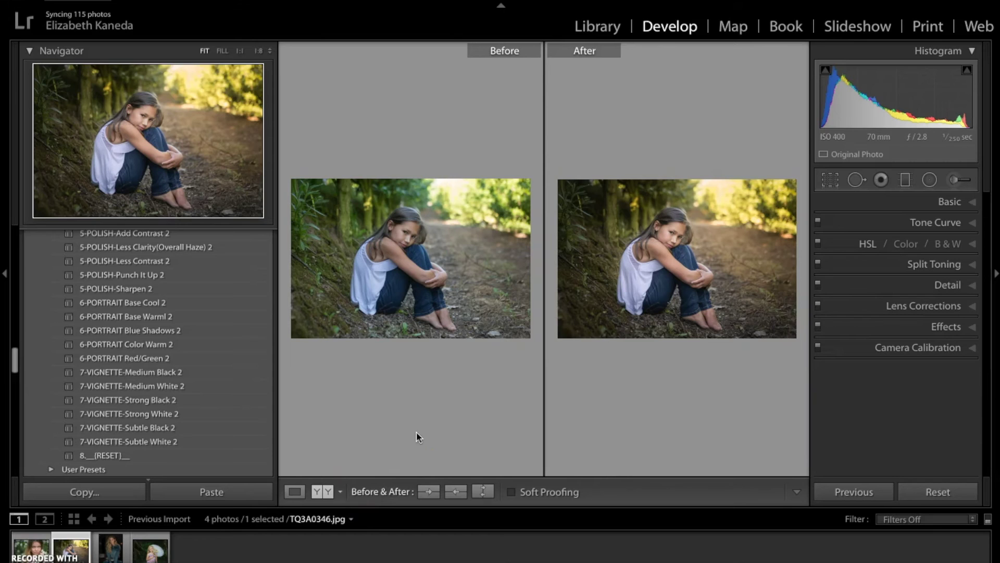
pyautogui.click(294, 491)
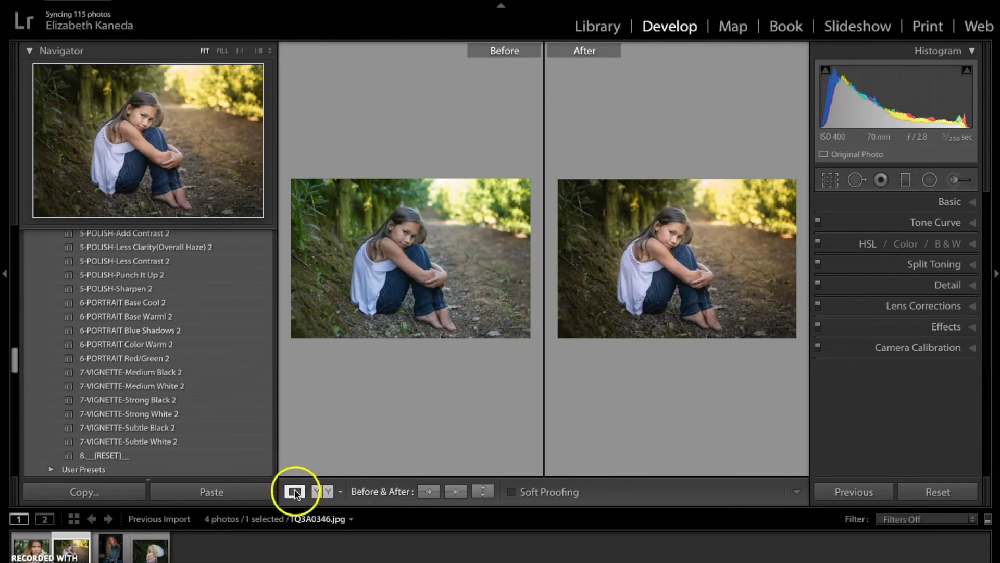
pyautogui.press('\\')
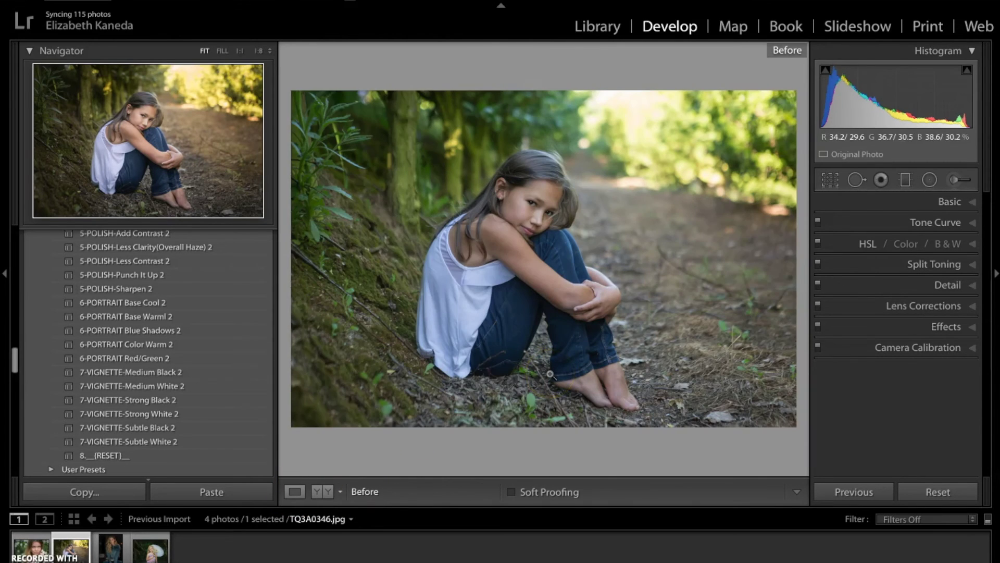
pyautogui.press('\\')
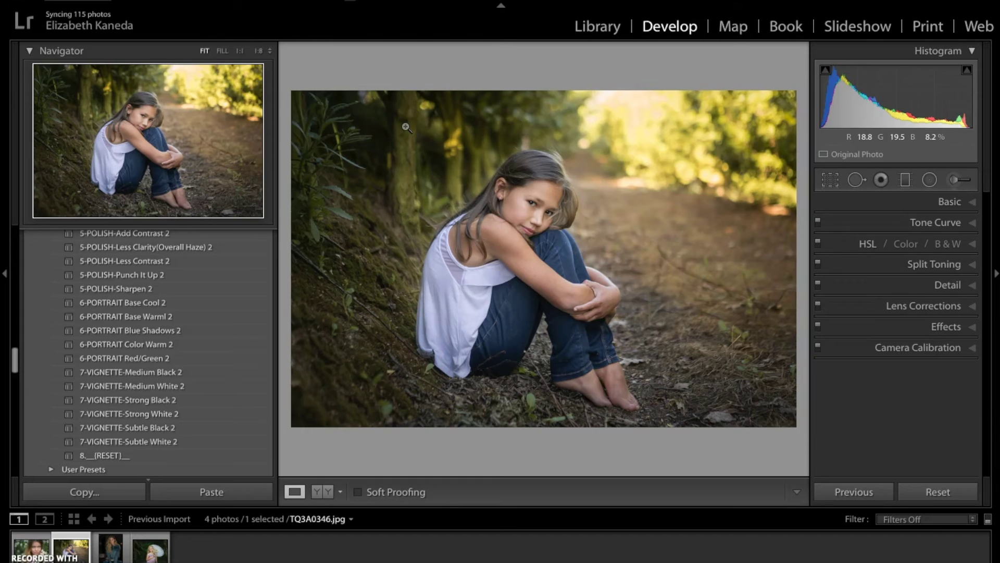
pyautogui.press('\\')
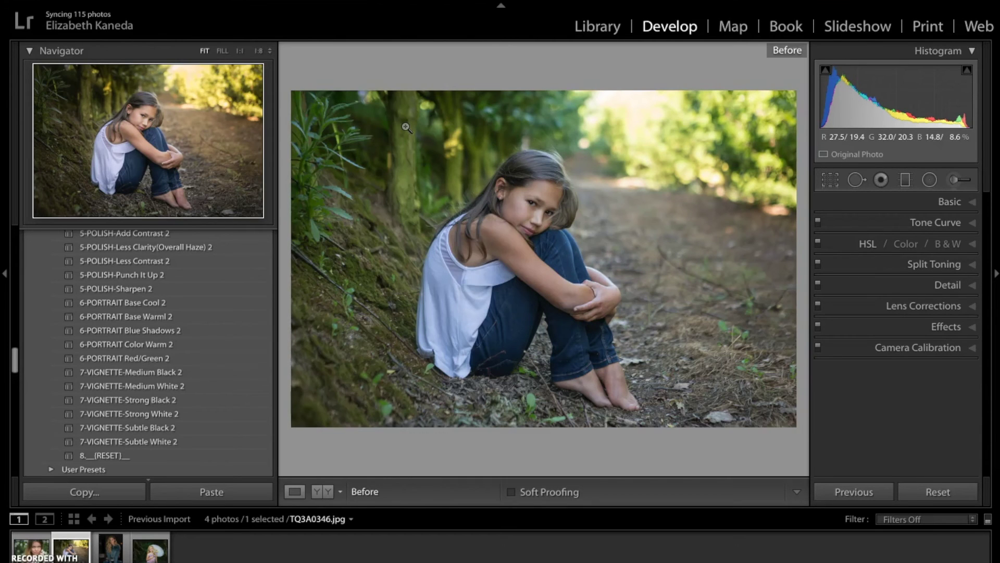
pyautogui.press('\\')
pyautogui.press('\\')
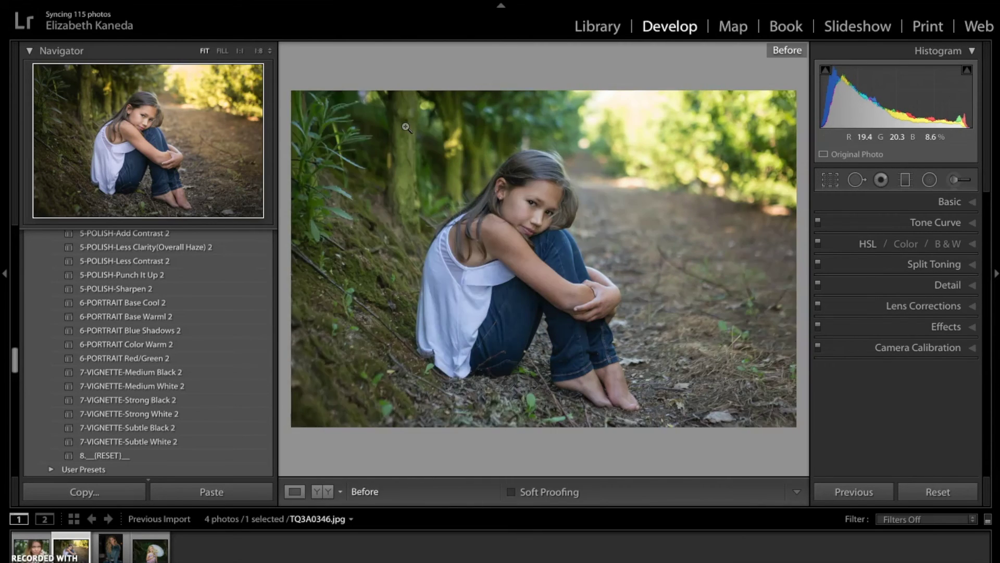
pyautogui.press('\\')
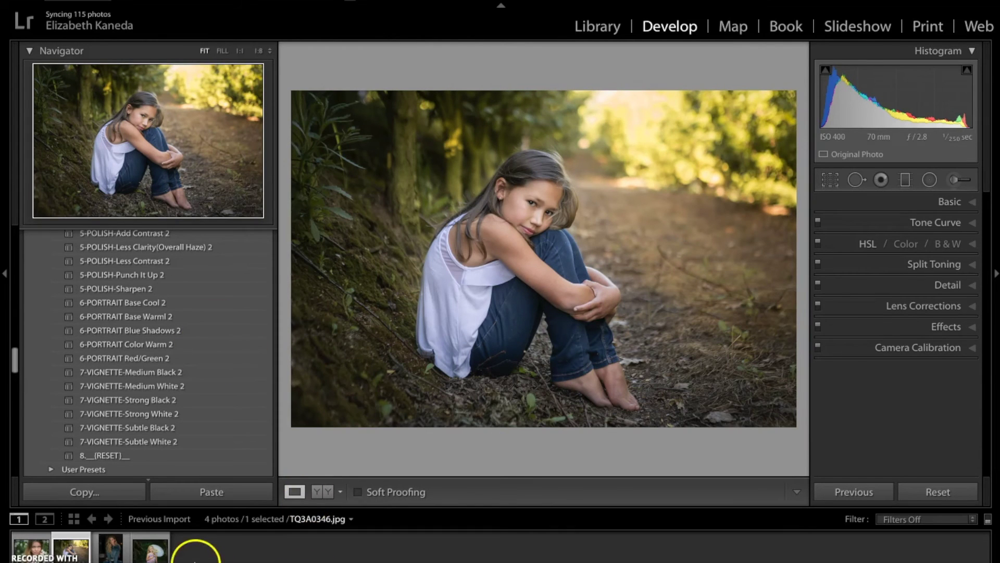
# Apply the 2-EXPOSURE-Brighten 2 preset to TQ3A1029.jpg, the girl with the parasol, and reduce its exposure to +0.60
pyautogui.click(148, 550)
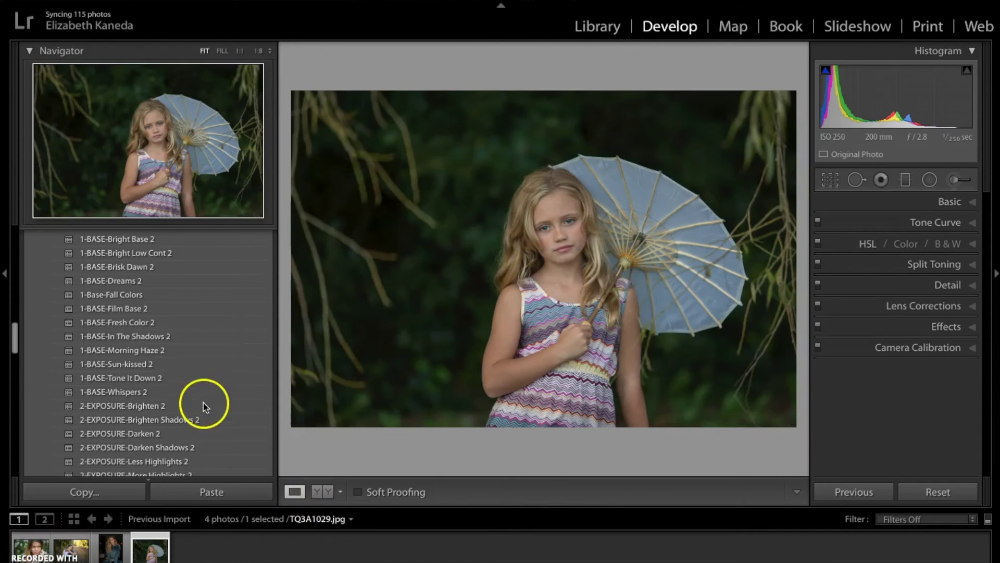
pyautogui.scroll(-2, 203, 406)
pyautogui.scroll(-2, 203, 405)
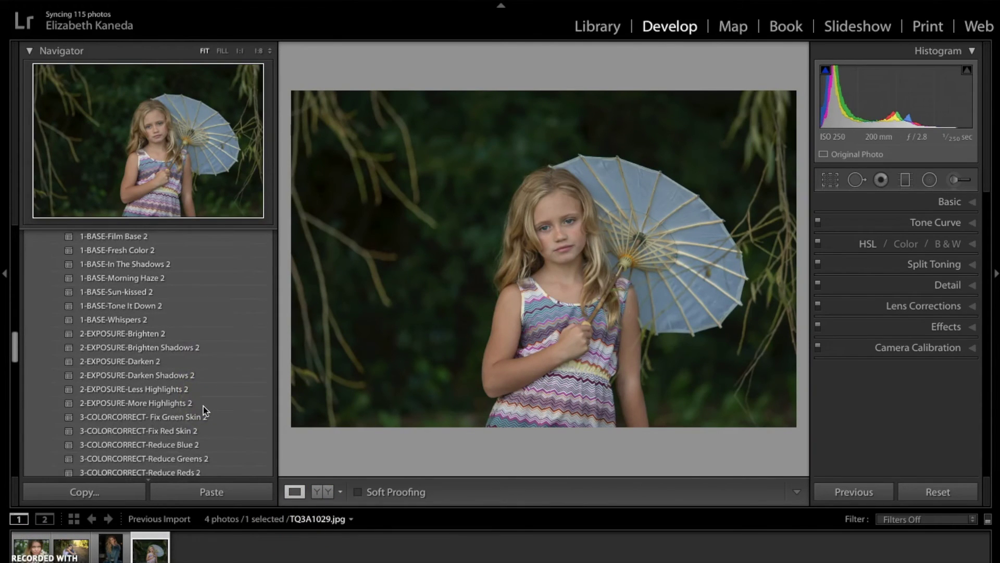
pyautogui.click(162, 337)
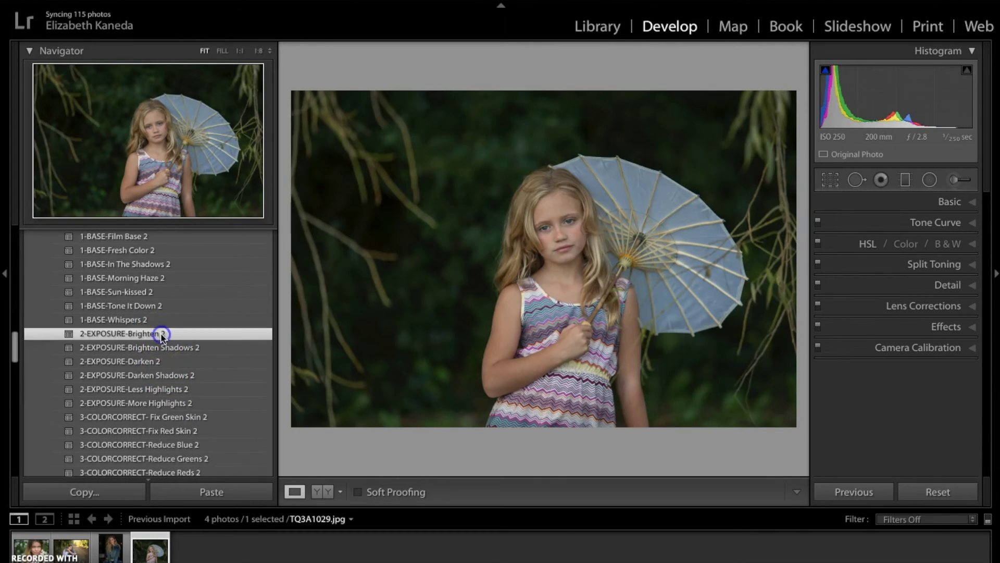
pyautogui.click(968, 207)
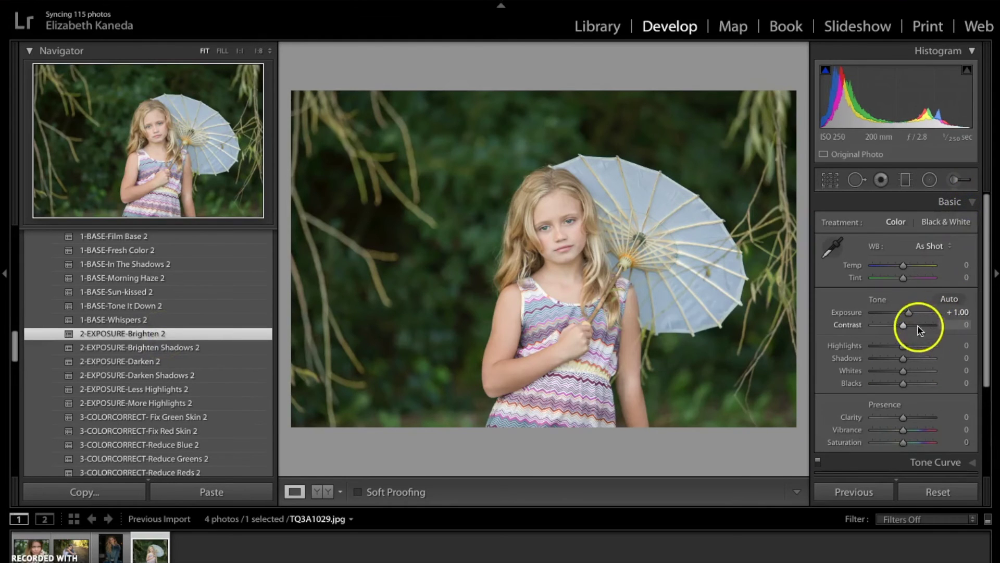
pyautogui.moveTo(909, 315); pyautogui.dragTo(907, 315)
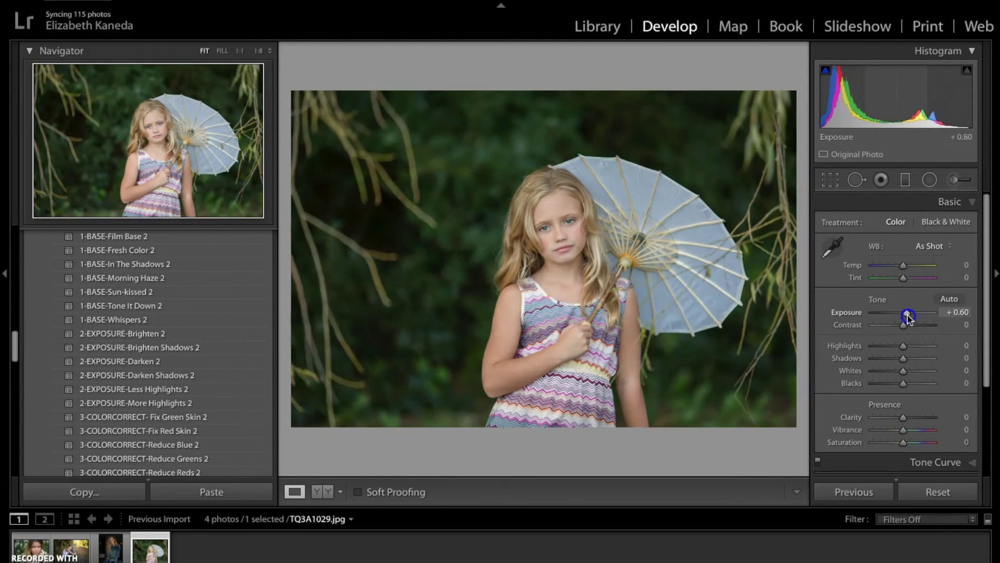
# Select the adjustment brush and load the Color Fantasy | Light - Brighten effect for a new mask
pyautogui.click(949, 183)
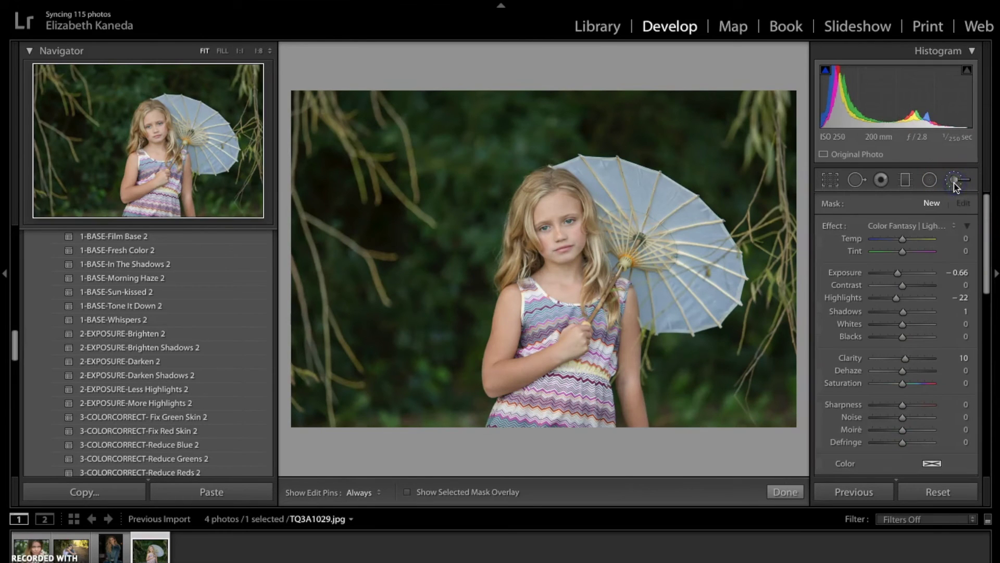
pyautogui.click(927, 225)
pyautogui.scroll(-10, 930, 224)
pyautogui.scroll(-5, 930, 225)
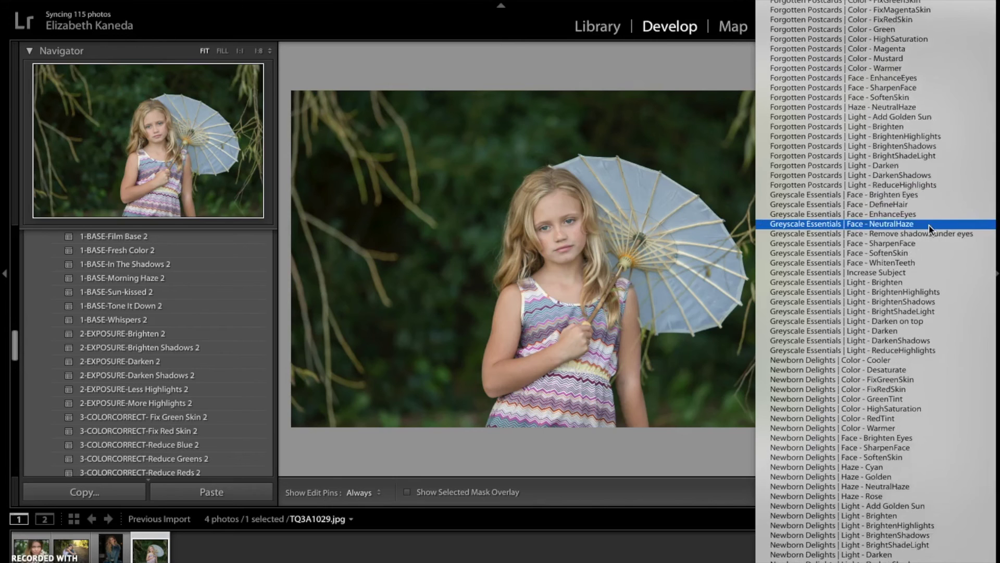
pyautogui.scroll(10, 930, 225)
pyautogui.scroll(5, 930, 224)
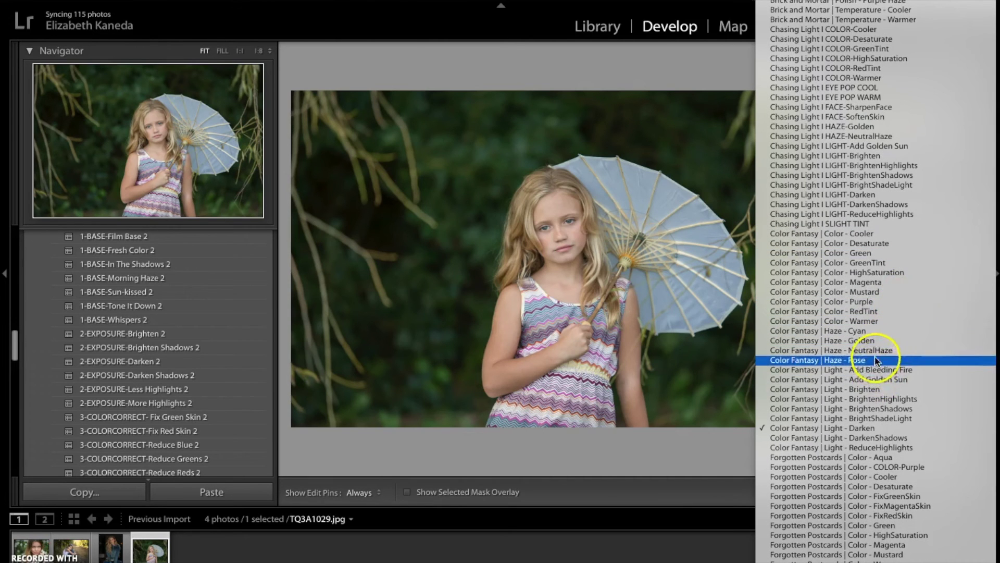
pyautogui.click(874, 392)
pyautogui.click(874, 389)
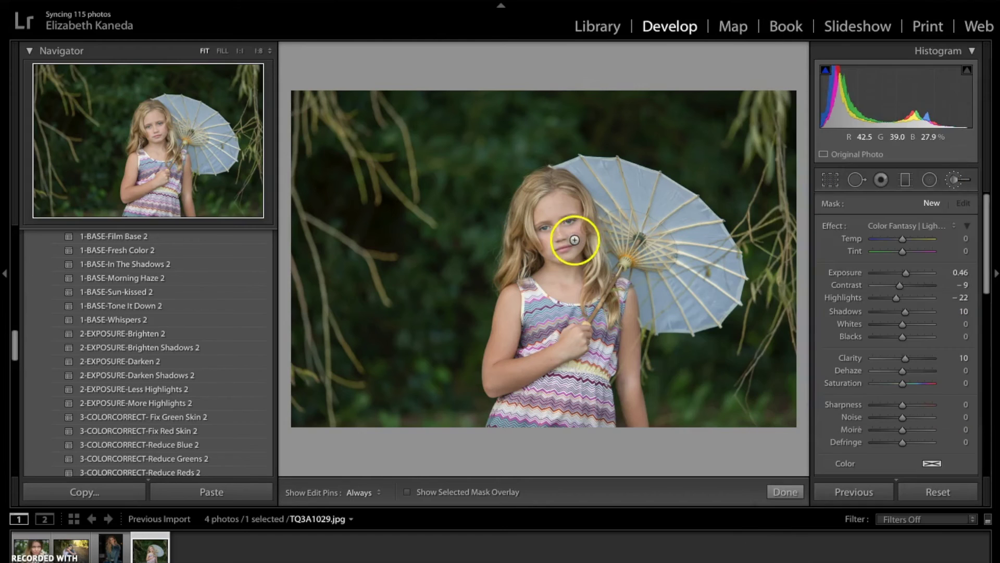
# Paint the brightening brush over the girl's face, hair, arms and part of the parasol, and raise that mask's exposure
pyautogui.press('h')
pyautogui.moveTo(510, 324); pyautogui.dragTo(501, 382)
pyautogui.click(542, 395)
pyautogui.moveTo(640, 376)
pyautogui.mouseDown()
pyautogui.moveTo(608, 285)
pyautogui.moveTo(572, 290)
pyautogui.moveTo(600, 256)
pyautogui.mouseUp()
pyautogui.moveTo(654, 238)
pyautogui.mouseDown()
pyautogui.moveTo(607, 190)
pyautogui.moveTo(700, 276)
pyautogui.moveTo(673, 243)
pyautogui.mouseUp()
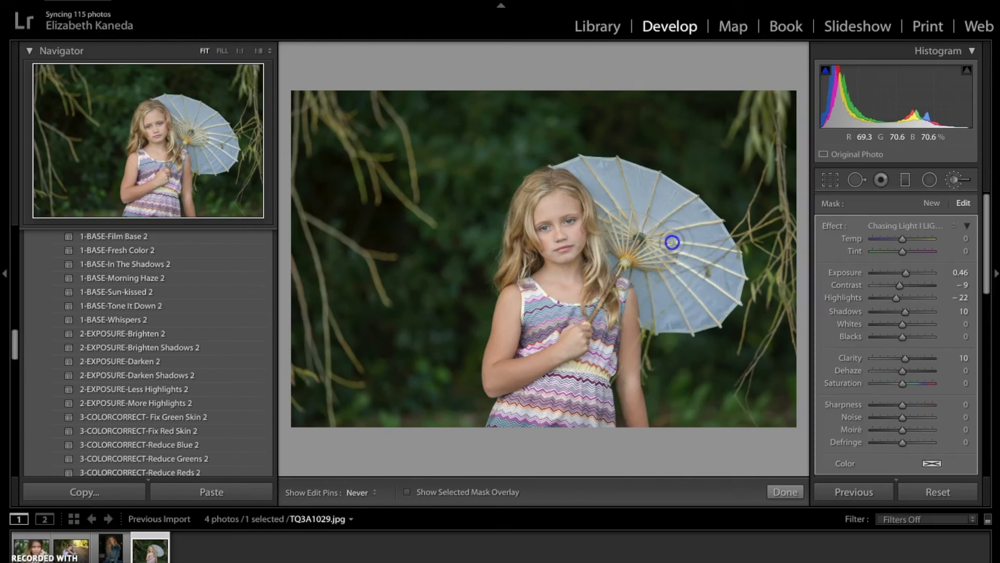
pyautogui.press('h')
pyautogui.click(843, 255)
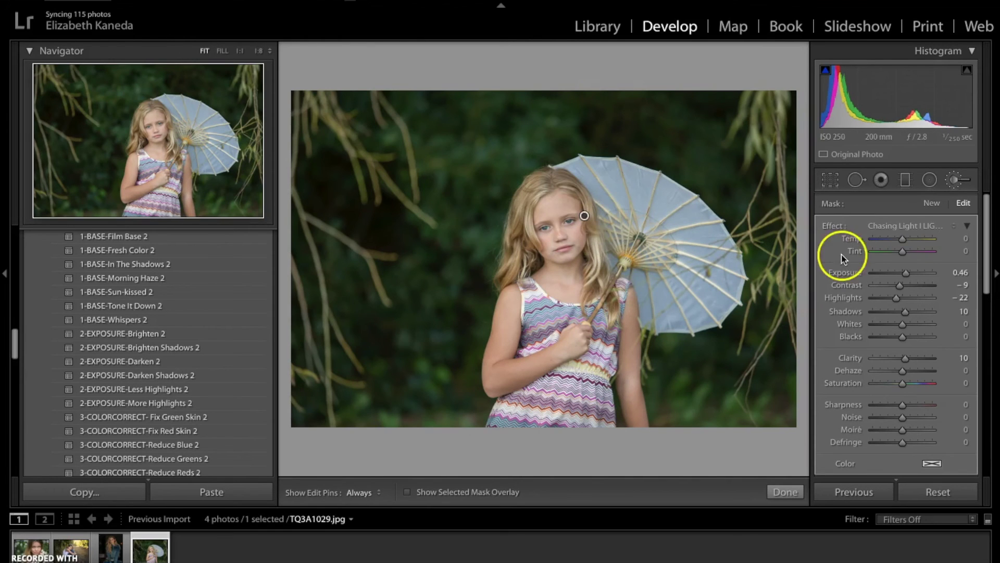
pyautogui.moveTo(907, 273); pyautogui.dragTo(916, 276)
# Start a second brightening mask at exposure 0.46 and brush it over the girl's hair, dress and arm
pyautogui.click(925, 205)
pyautogui.click(541, 205)
pyautogui.press('h')
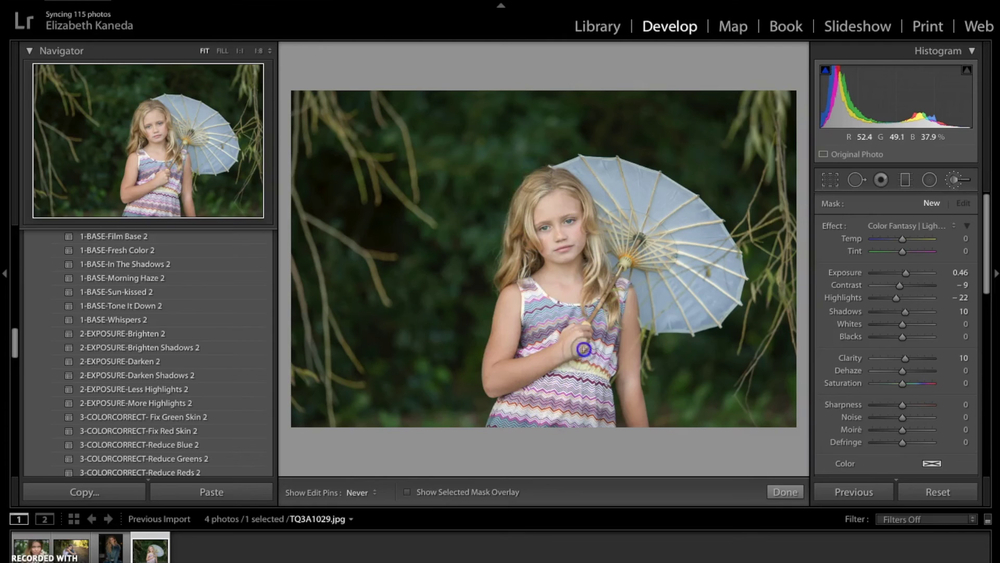
pyautogui.click(629, 370)
pyautogui.click(623, 245)
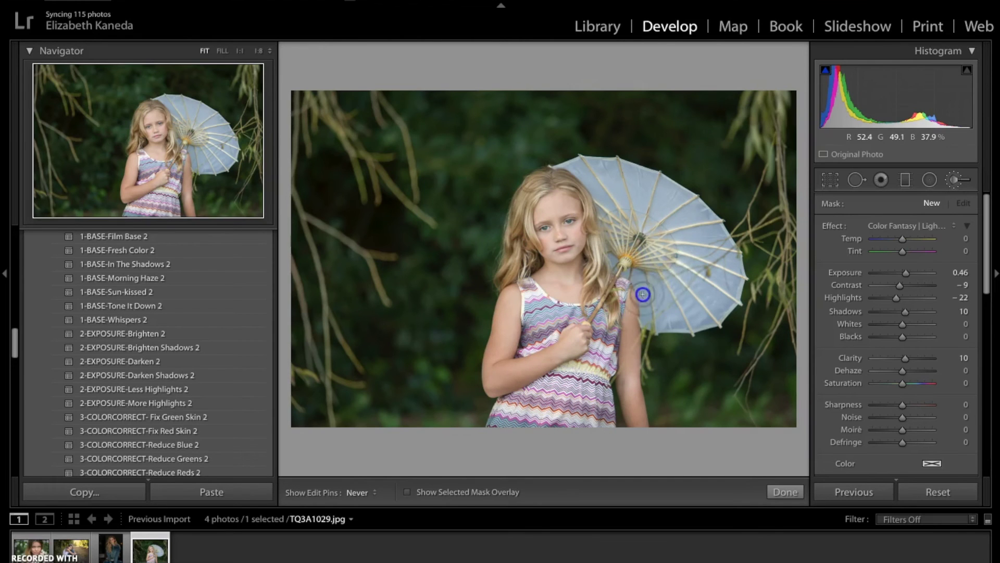
pyautogui.click(615, 174)
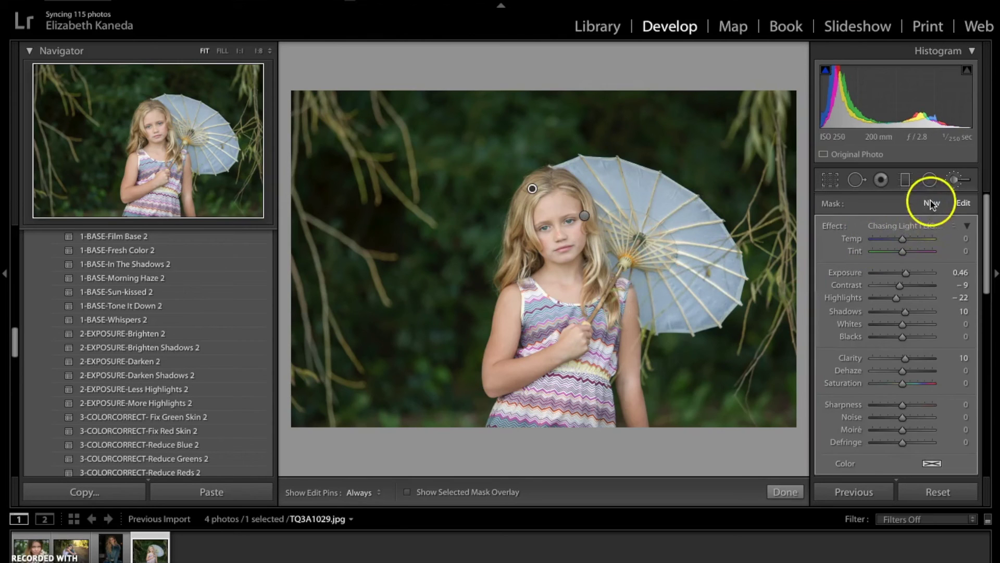
# Brush a new brightening mask over the whole parasol, including its outer edges, and set the mask's exposure to 2.79
pyautogui.click(932, 204)
pyautogui.moveTo(672, 230)
pyautogui.mouseDown()
pyautogui.moveTo(621, 181)
pyautogui.moveTo(595, 174)
pyautogui.moveTo(597, 200)
pyautogui.moveTo(580, 172)
pyautogui.moveTo(689, 230)
pyautogui.moveTo(713, 256)
pyautogui.moveTo(703, 287)
pyautogui.moveTo(670, 309)
pyautogui.mouseUp()
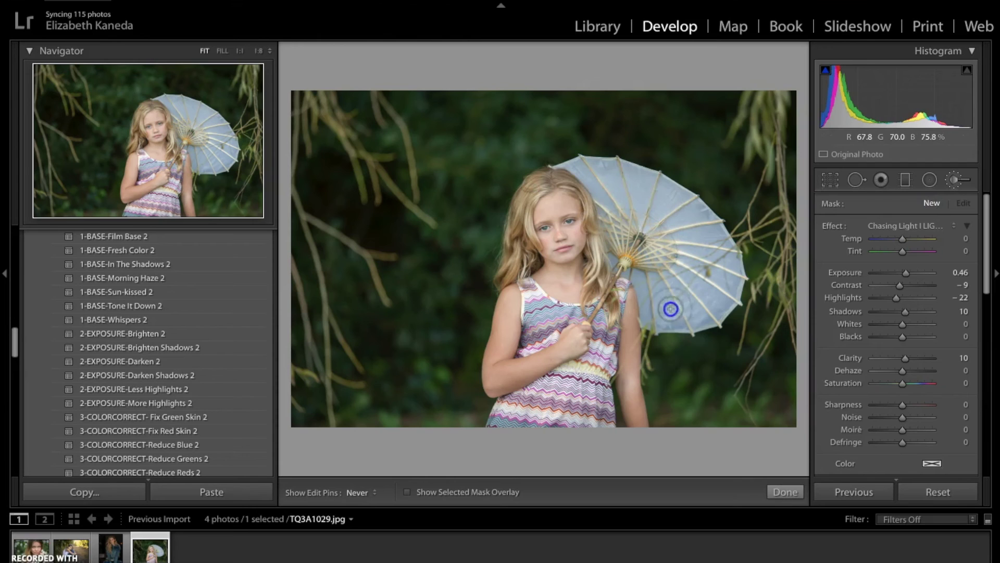
pyautogui.click(921, 277)
pyautogui.moveTo(921, 277); pyautogui.dragTo(912, 276)
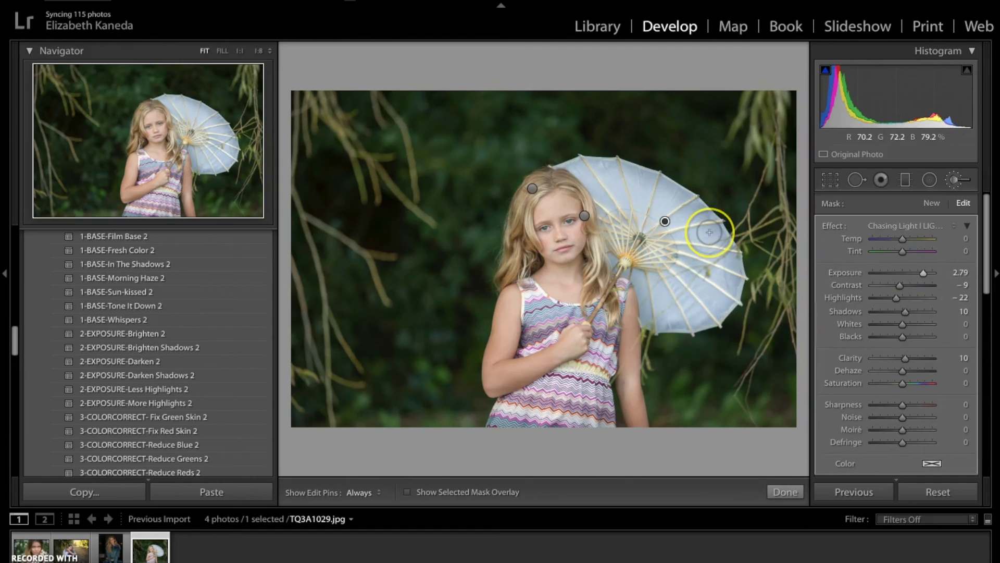
pyautogui.moveTo(710, 225)
pyautogui.mouseDown()
pyautogui.moveTo(658, 181)
pyautogui.moveTo(708, 226)
pyautogui.moveTo(641, 172)
pyautogui.mouseUp()
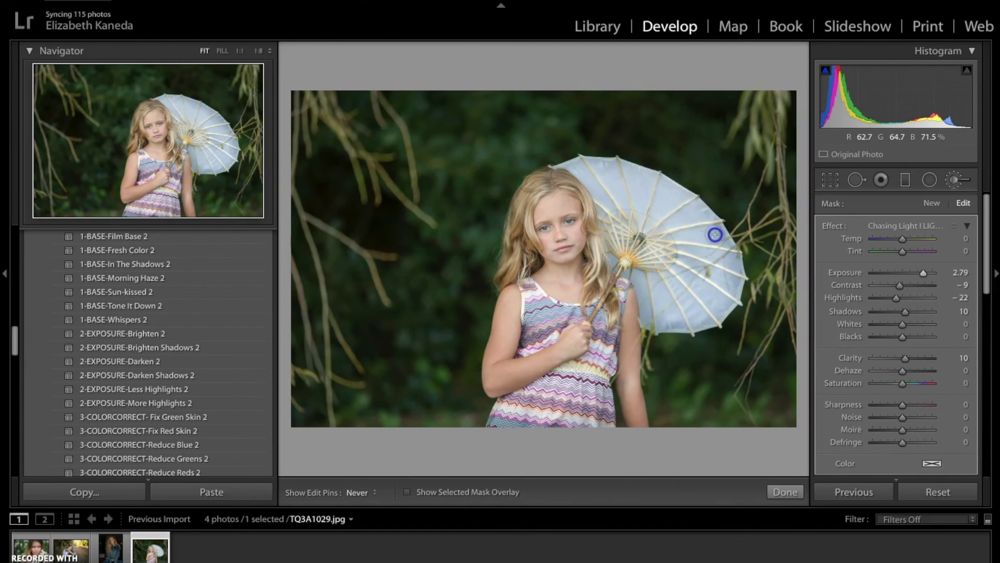
pyautogui.moveTo(722, 240)
pyautogui.mouseDown()
pyautogui.moveTo(738, 268)
pyautogui.moveTo(704, 319)
pyautogui.moveTo(657, 319)
pyautogui.moveTo(640, 281)
pyautogui.moveTo(658, 329)
pyautogui.moveTo(705, 320)
pyautogui.moveTo(724, 299)
pyautogui.mouseUp()
pyautogui.press('h')
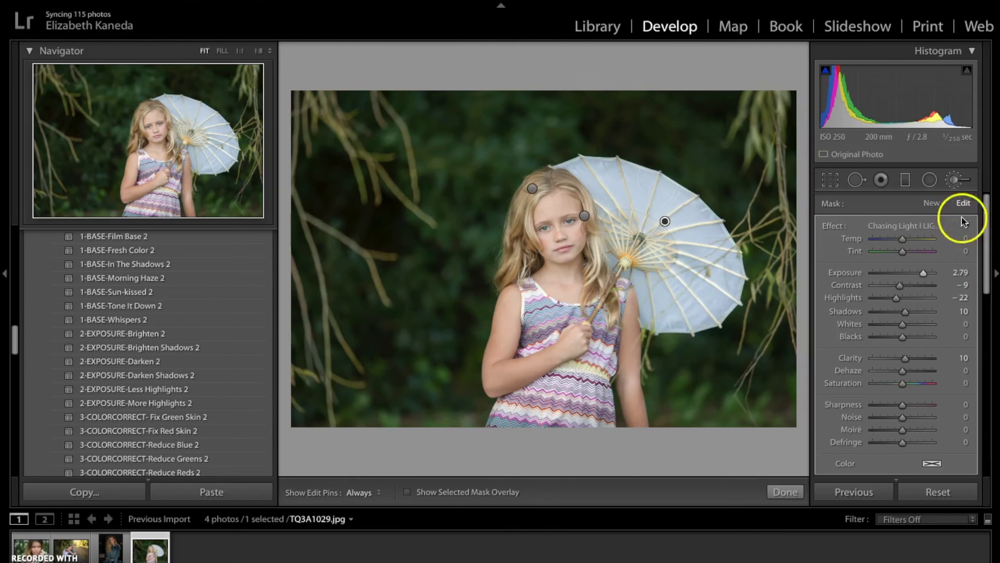
# Paint a new mask with the Chasing Light I COLOR-HighSaturation effect over the girl's dress
pyautogui.click(940, 211)
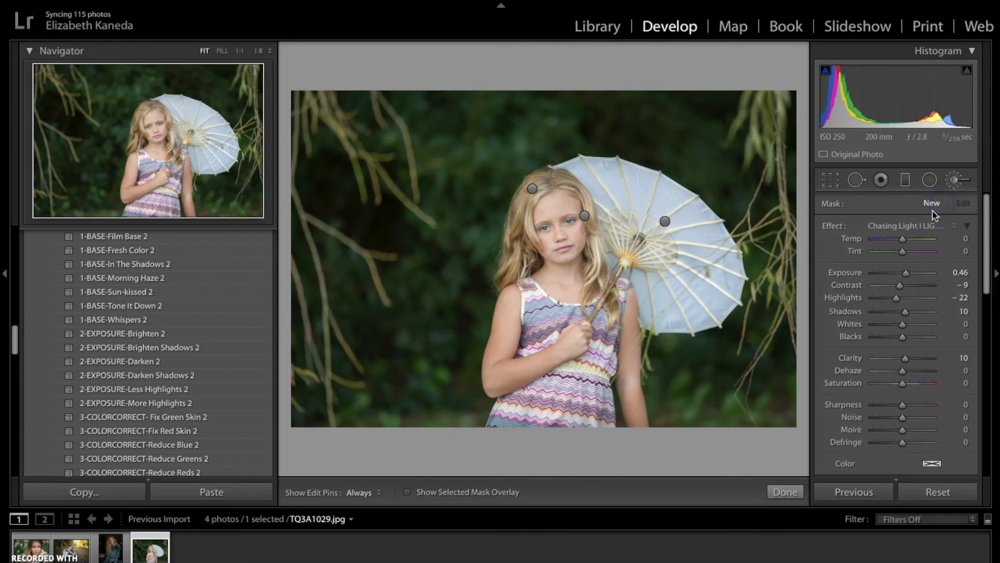
pyautogui.click(929, 225)
pyautogui.moveTo(929, 224); pyautogui.dragTo(900, 123)
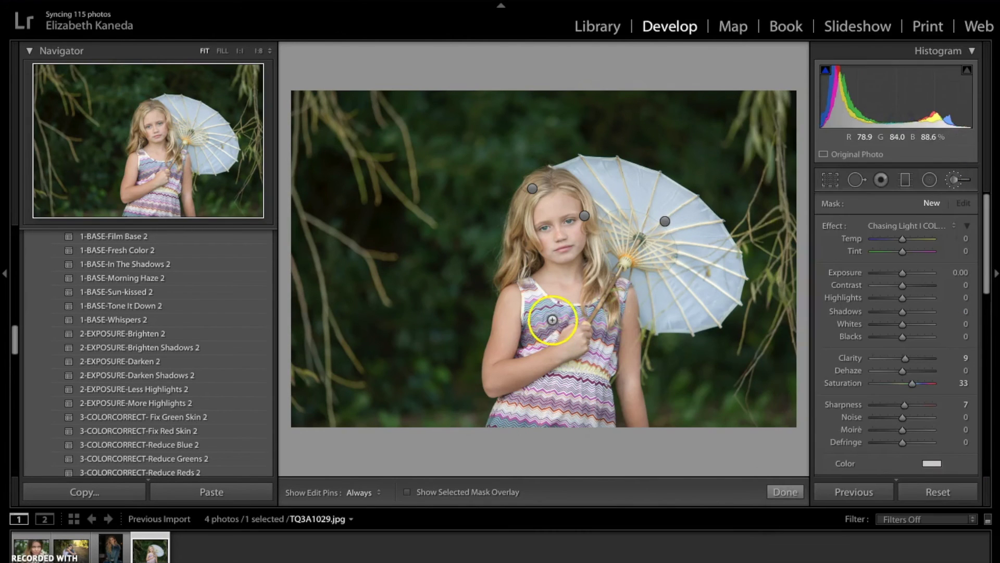
pyautogui.press('h')
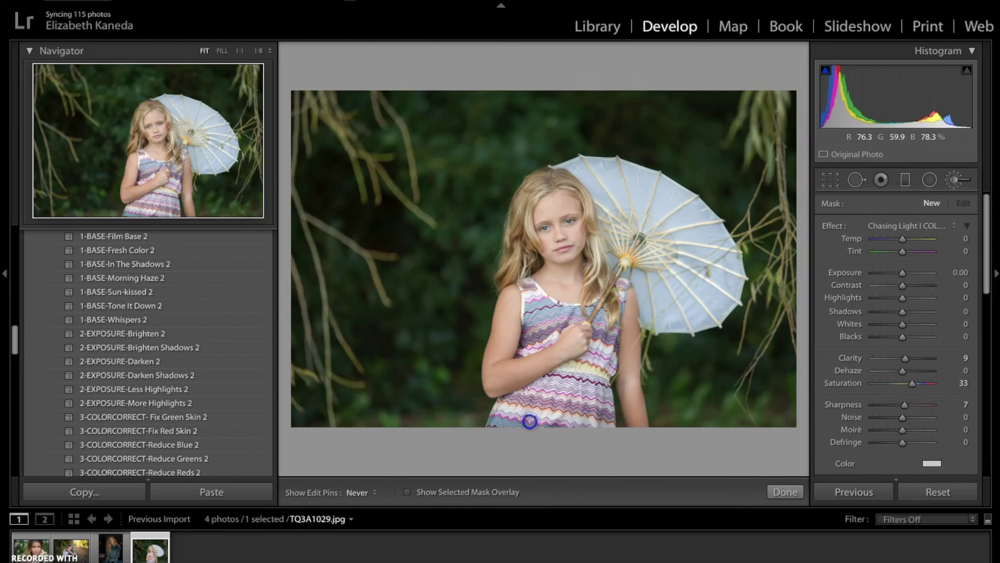
pyautogui.moveTo(529, 421); pyautogui.dragTo(514, 423)
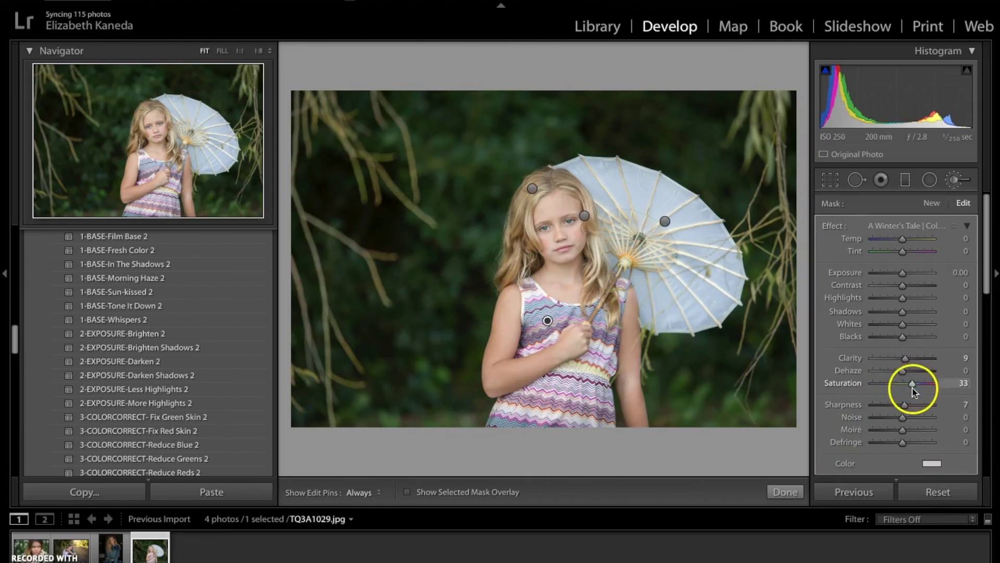
# Set the dress mask to saturation 100, exposure 0.71 and contrast 39, and brush over the remaining parts of the dress
pyautogui.moveTo(912, 388); pyautogui.dragTo(914, 383)
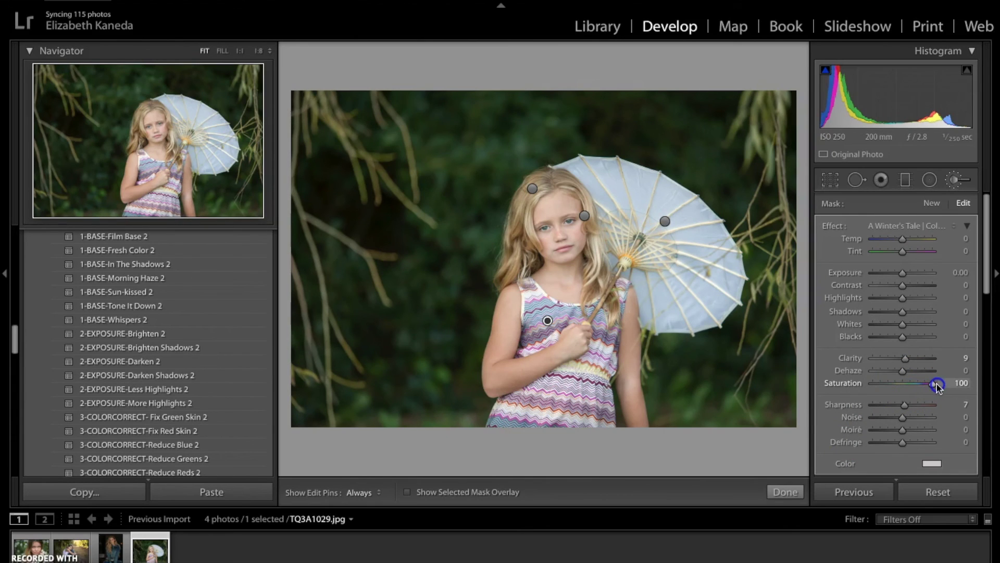
pyautogui.click(904, 272)
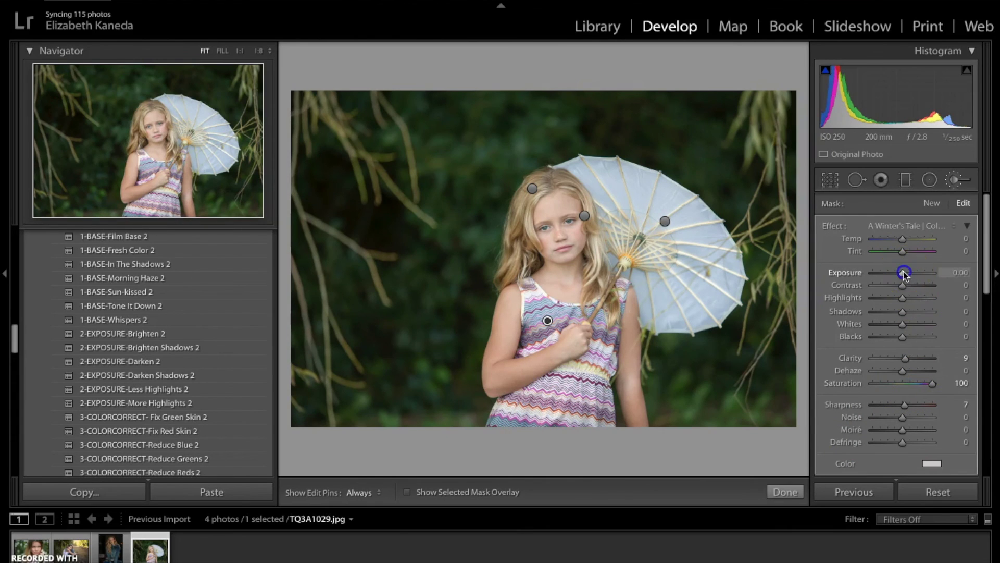
pyautogui.moveTo(903, 285); pyautogui.dragTo(907, 286)
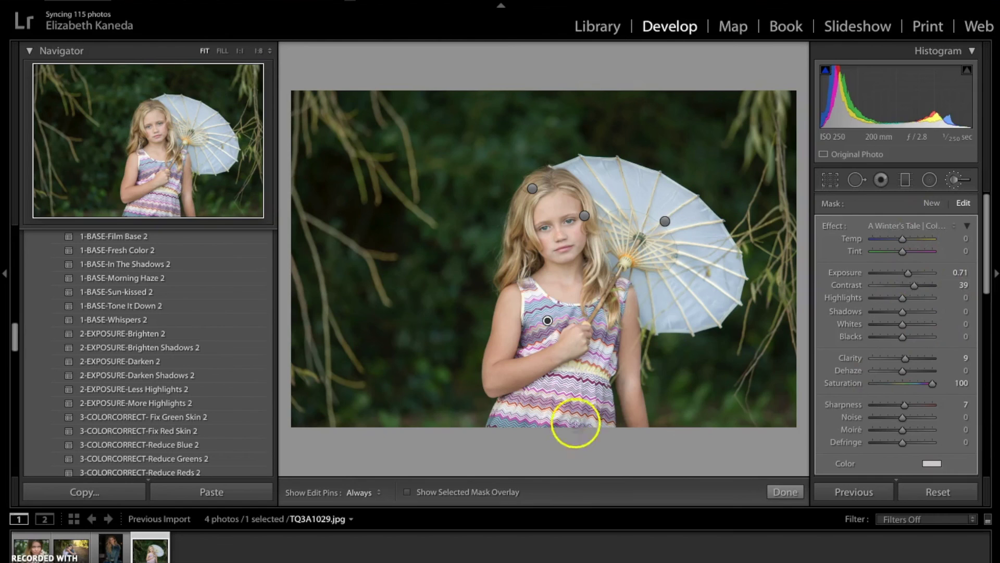
pyautogui.press('h')
pyautogui.press('h')
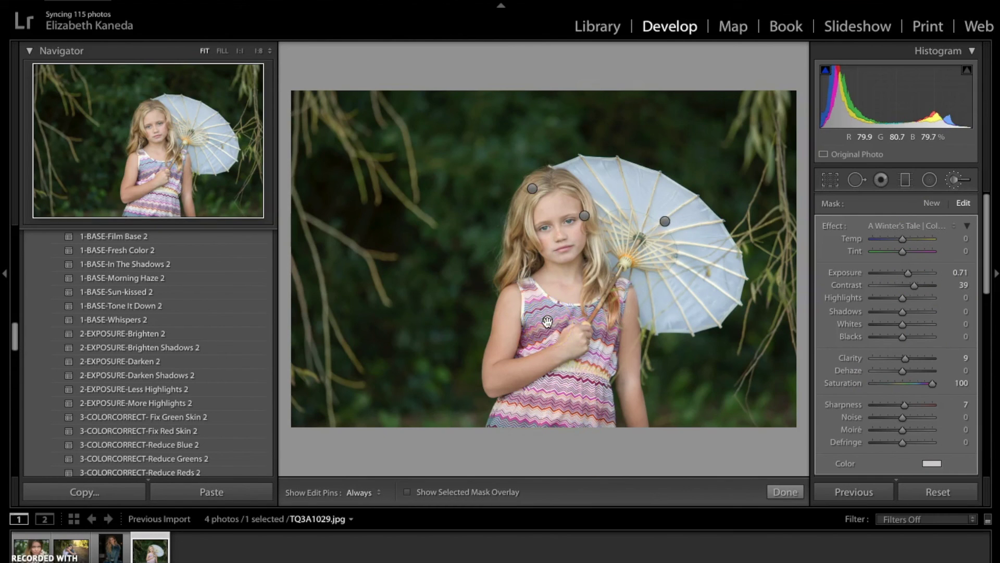
pyautogui.moveTo(605, 392); pyautogui.dragTo(604, 391)
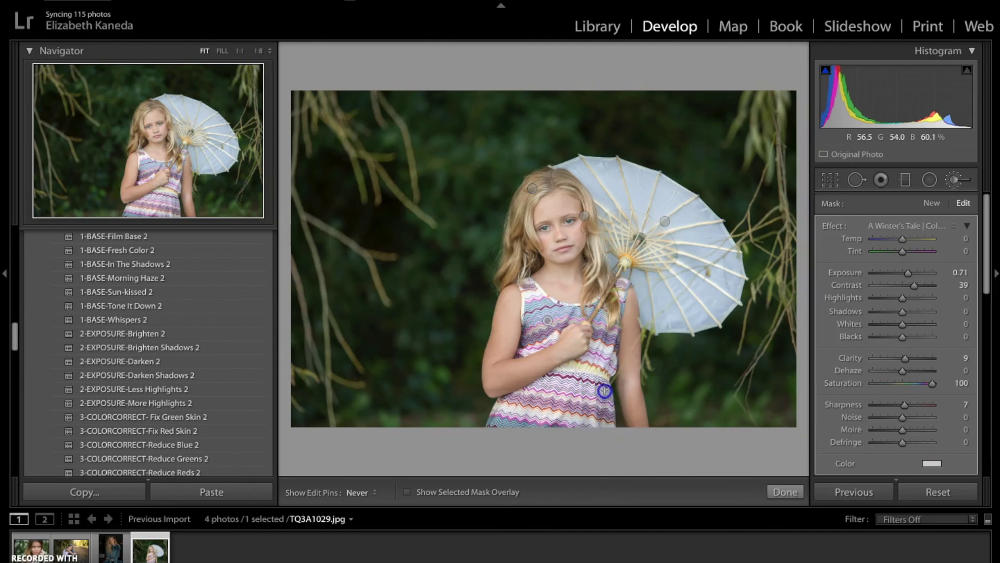
pyautogui.moveTo(490, 420)
pyautogui.mouseDown()
pyautogui.moveTo(536, 299)
pyautogui.moveTo(526, 310)
pyautogui.moveTo(539, 298)
pyautogui.moveTo(557, 316)
pyautogui.moveTo(575, 315)
pyautogui.moveTo(614, 301)
pyautogui.moveTo(625, 282)
pyautogui.mouseUp()
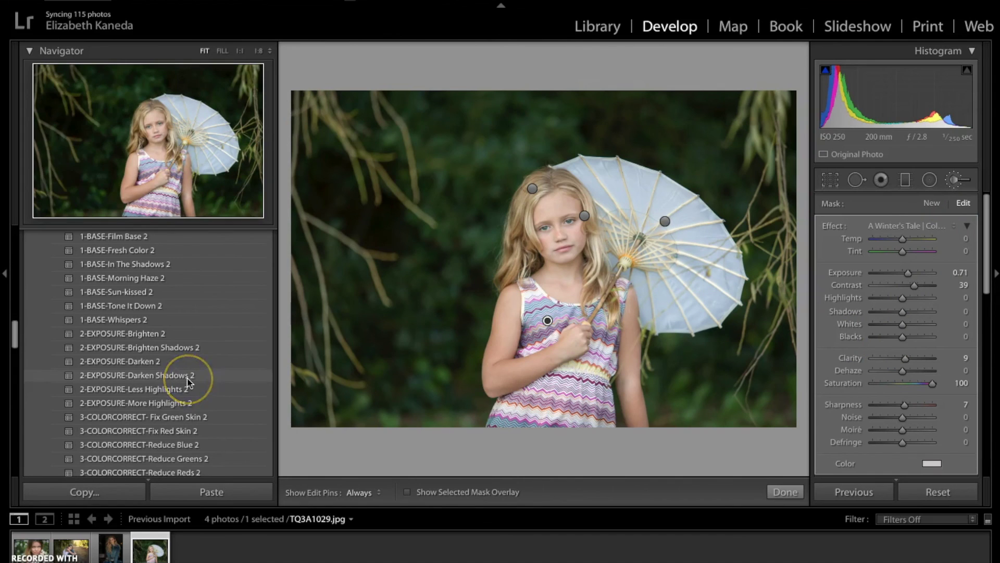
# Apply the 7-VIGNETTE-Medium Black 2 preset to the parasol photo and leave the adjustment brush
pyautogui.scroll(-10, 188, 383)
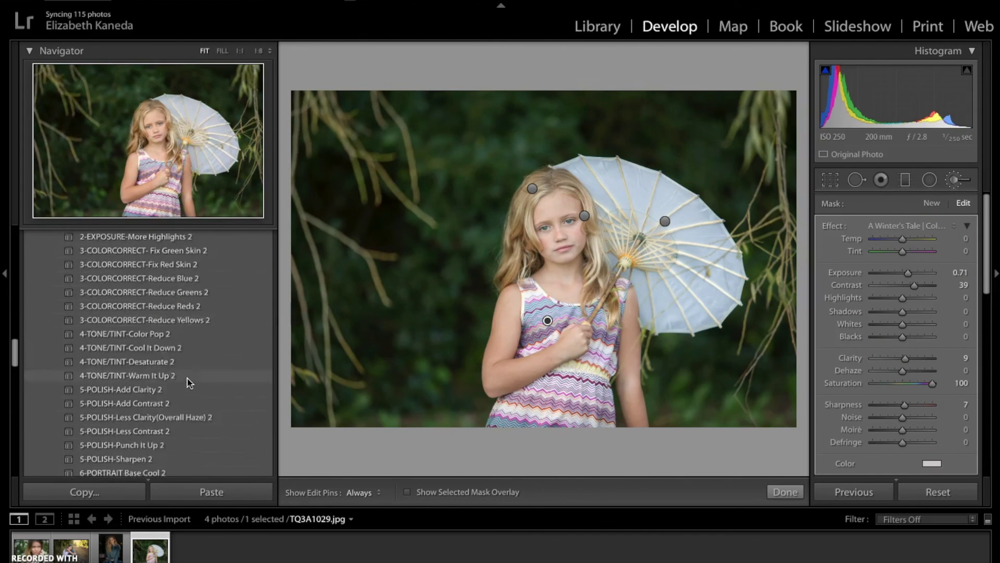
pyautogui.scroll(-10, 189, 383)
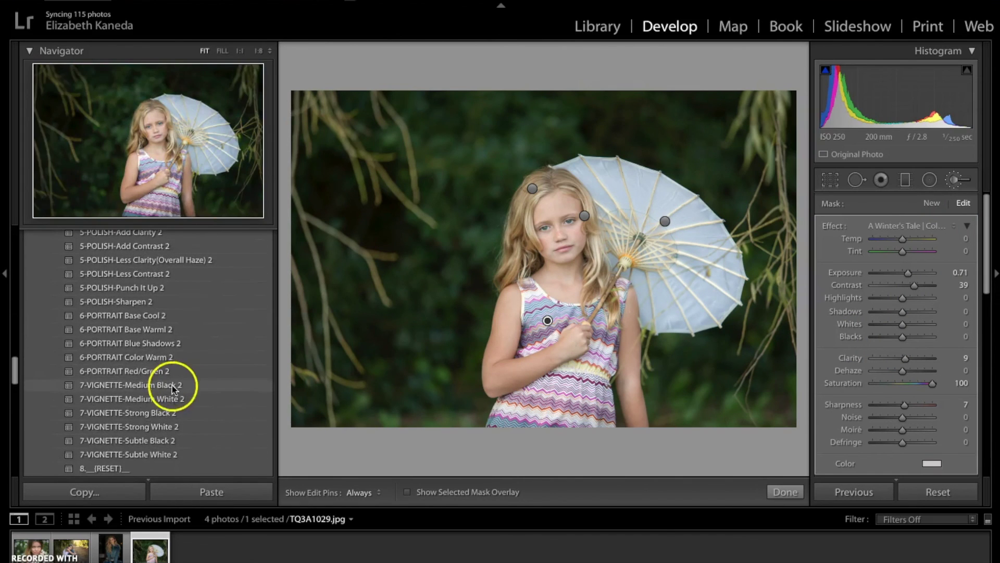
pyautogui.click(173, 386)
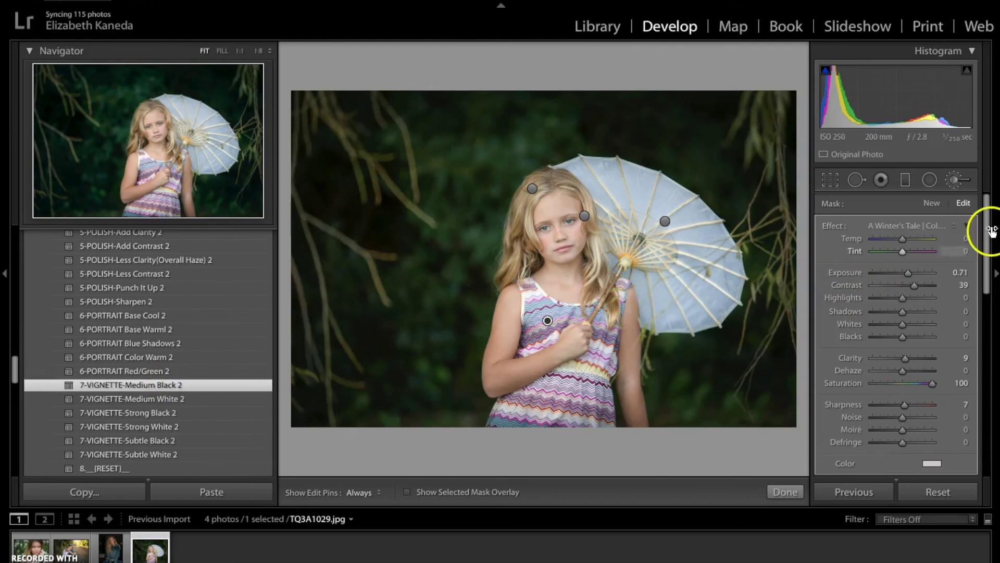
pyautogui.click(959, 182)
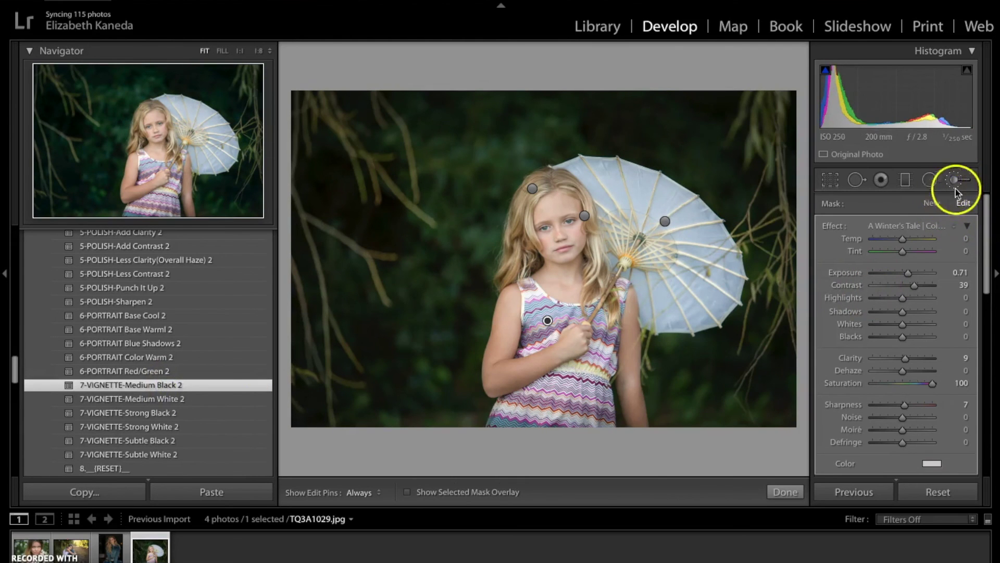
pyautogui.click(955, 181)
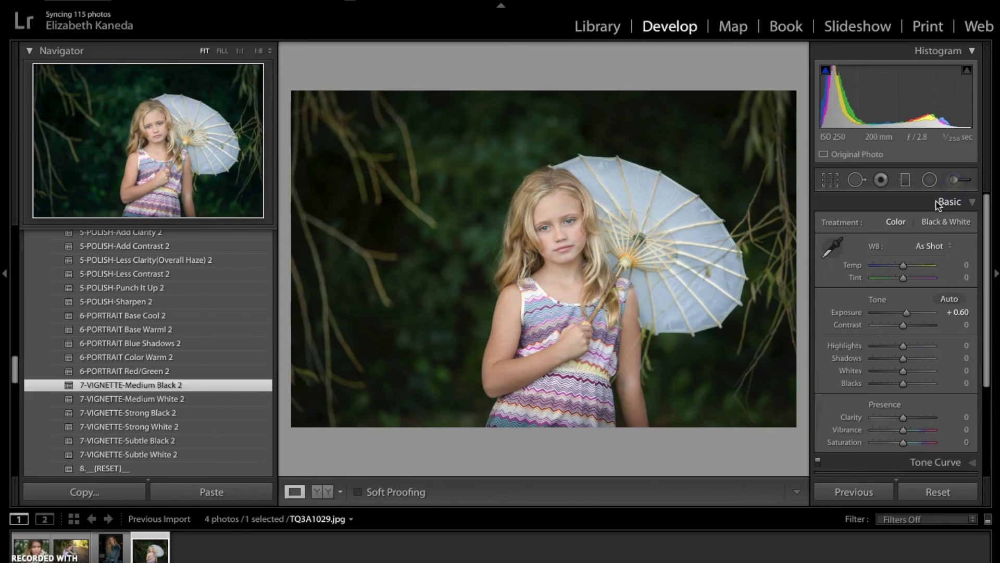
# Paint a new mask with the Chasing Light I LIGHT-DarkenShadows effect over the background around the girl and leave the adjustment brush
pyautogui.click(955, 182)
pyautogui.click(931, 203)
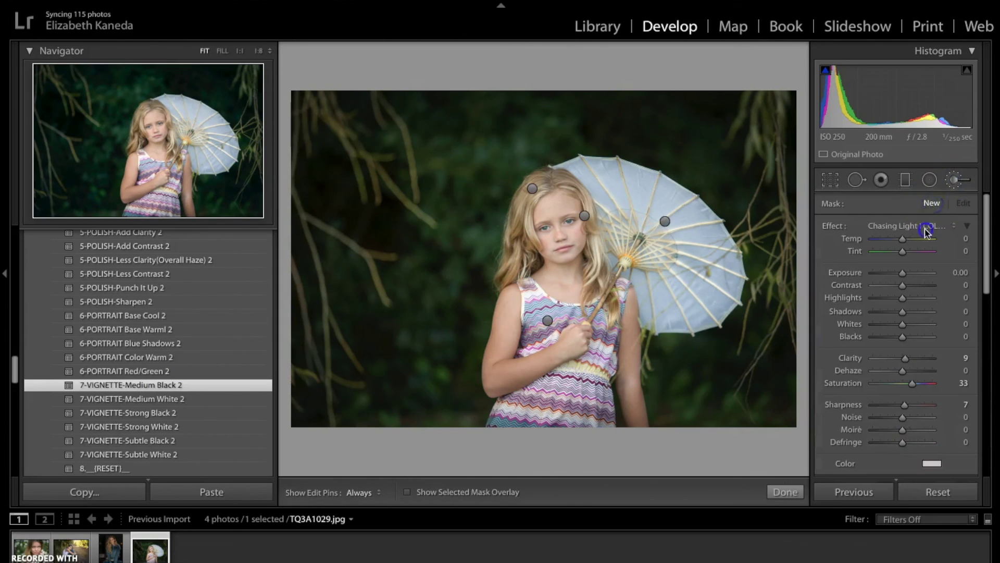
pyautogui.click(925, 229)
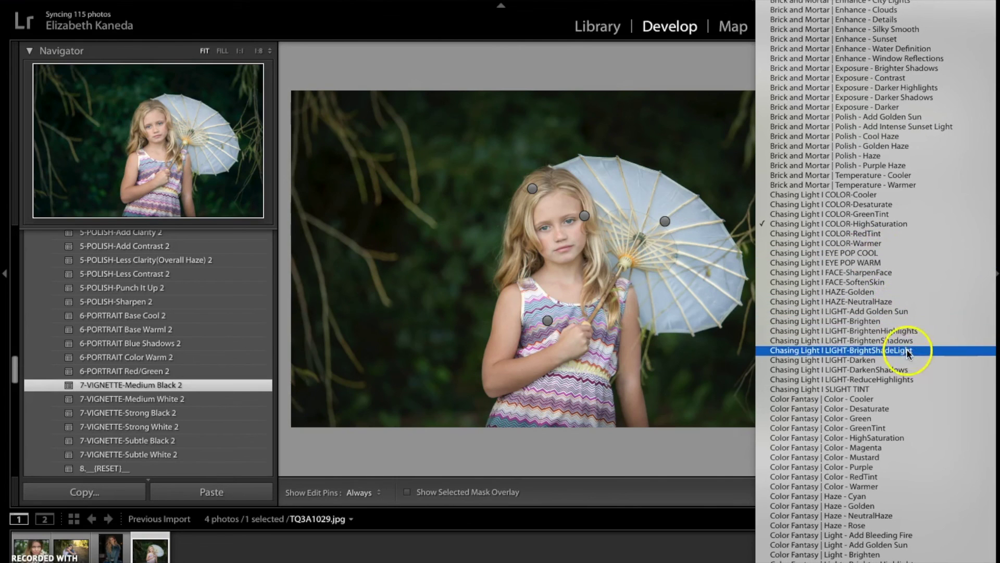
pyautogui.click(909, 370)
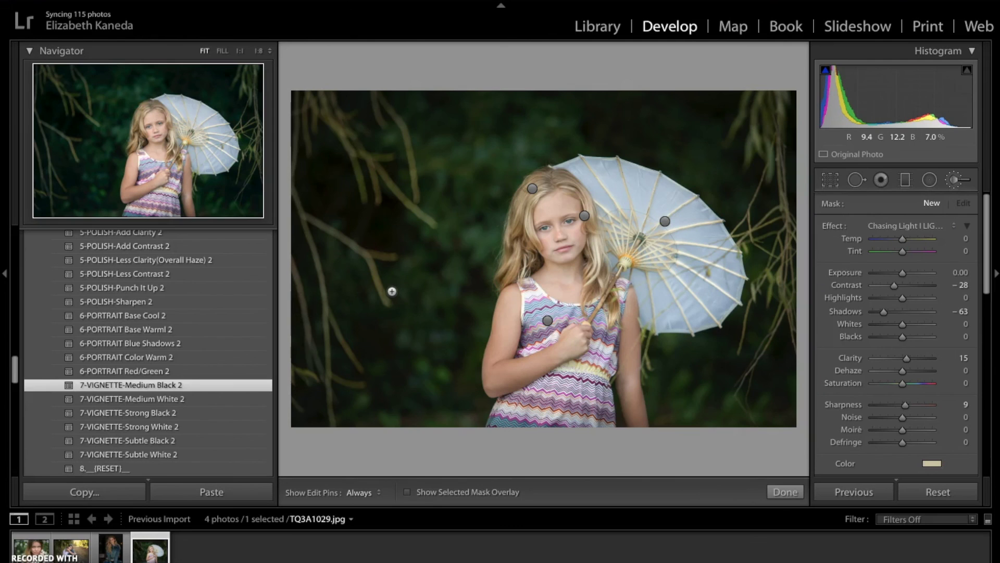
pyautogui.press('h')
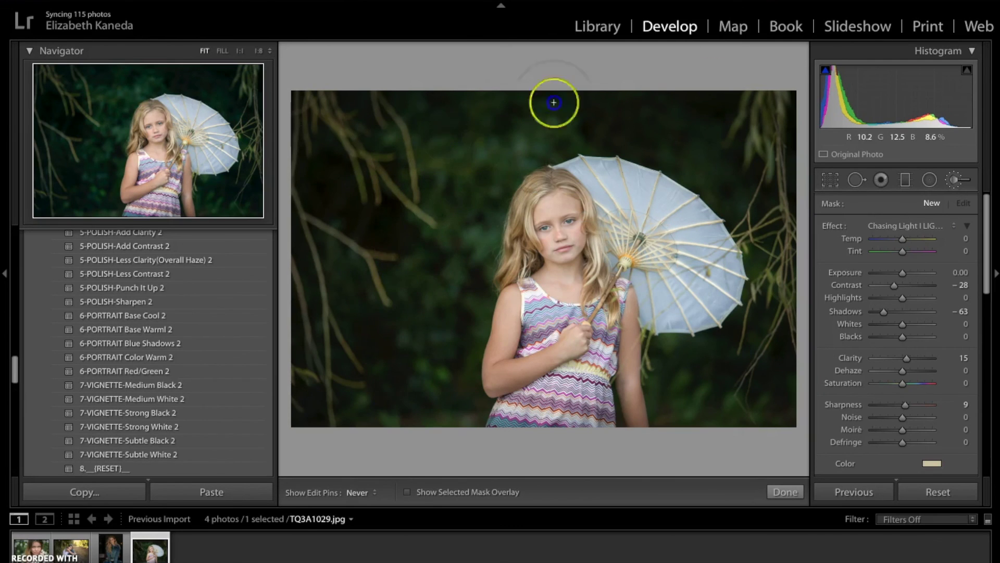
pyautogui.press('h')
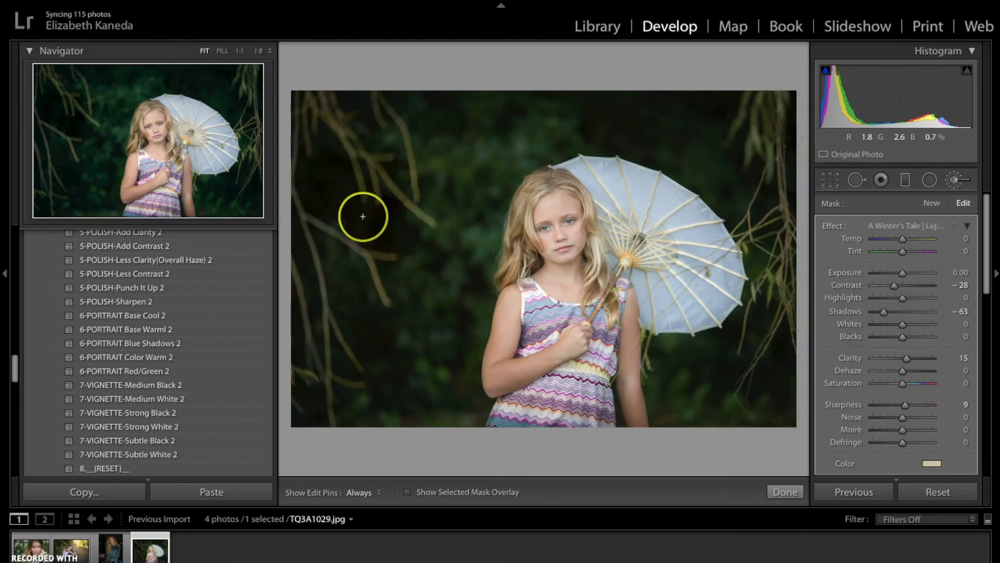
pyautogui.press('h')
pyautogui.press('h')
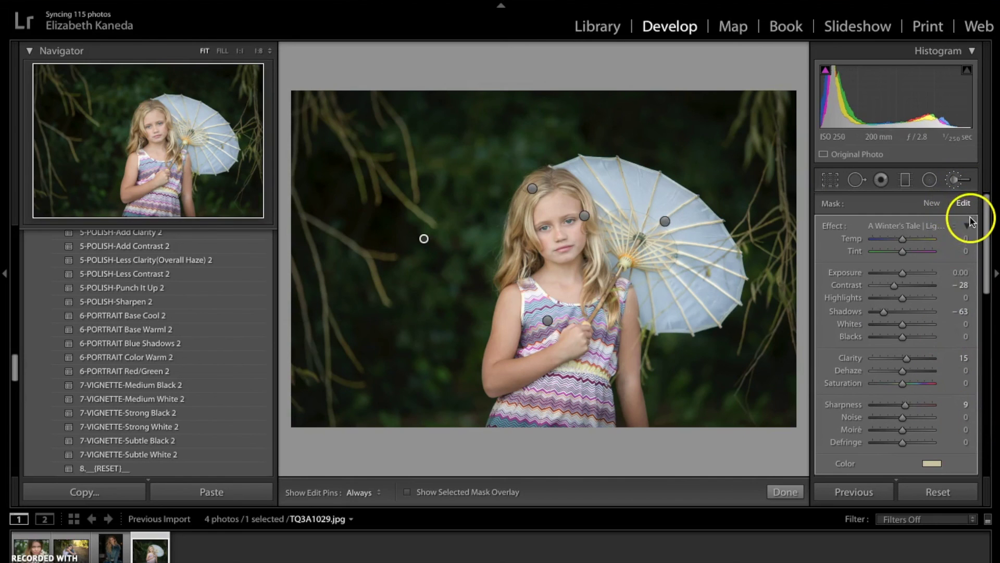
pyautogui.click(970, 224)
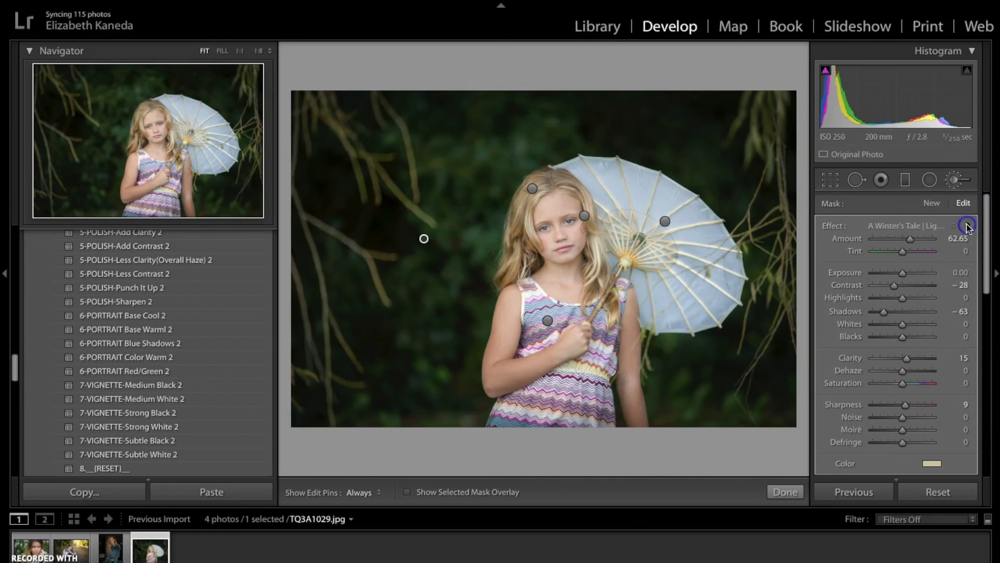
pyautogui.click(953, 179)
# Set the post-crop vignetting amount of the parasol photo to -25
pyautogui.scroll(-5, 938, 318)
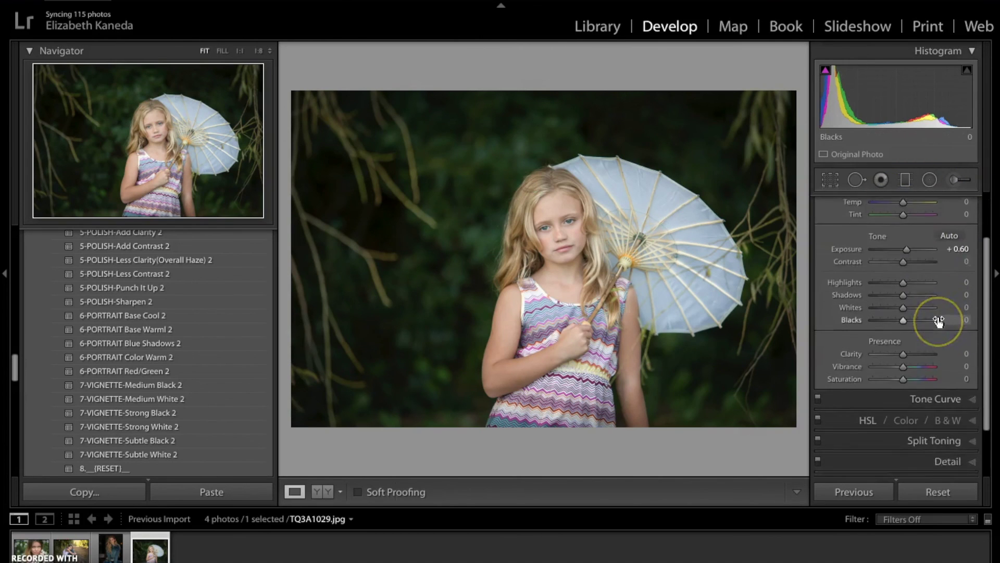
pyautogui.scroll(-2, 939, 317)
pyautogui.click(946, 439)
pyautogui.click(899, 305)
pyautogui.moveTo(893, 296); pyautogui.dragTo(894, 297)
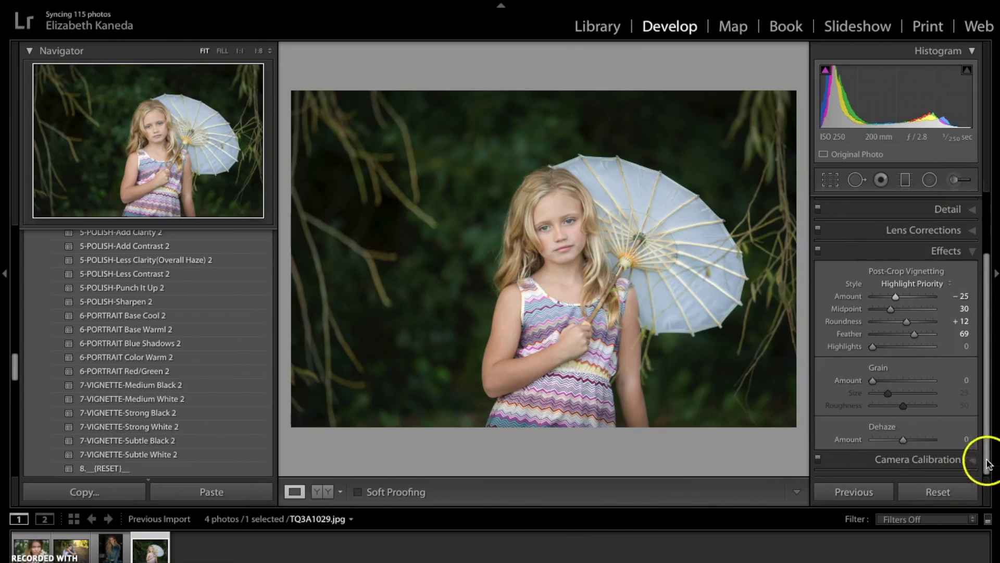
pyautogui.click(972, 252)
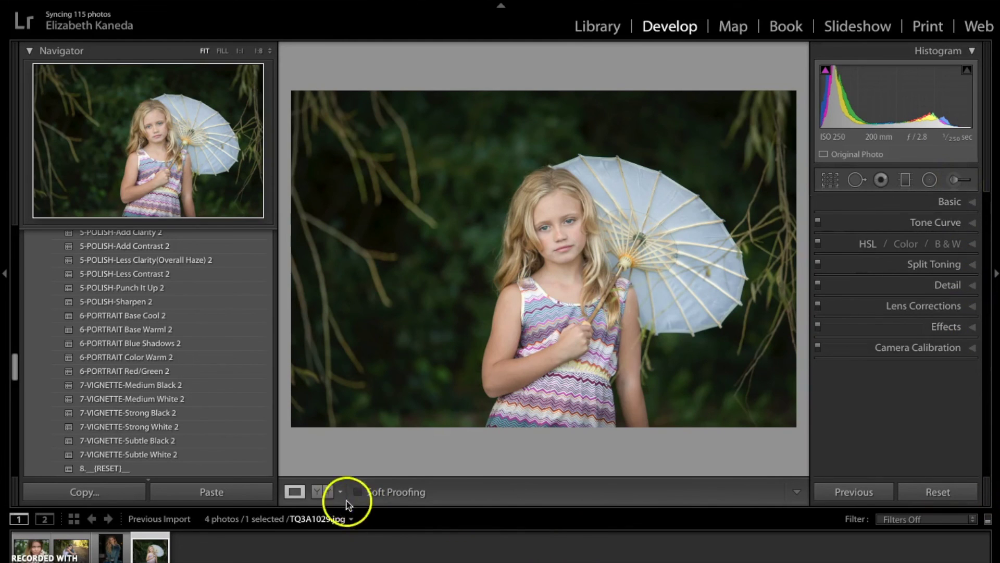
# Compare the edited parasol photo with its original side by side and by switching between before and after in the single view
pyautogui.click(321, 492)
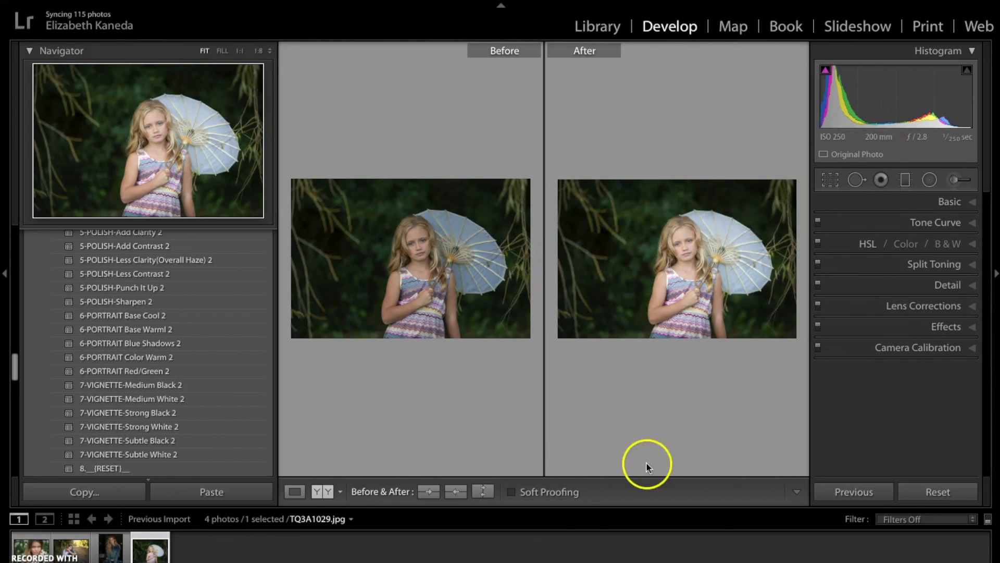
pyautogui.click(304, 496)
pyautogui.press('\\')
pyautogui.press('\\')
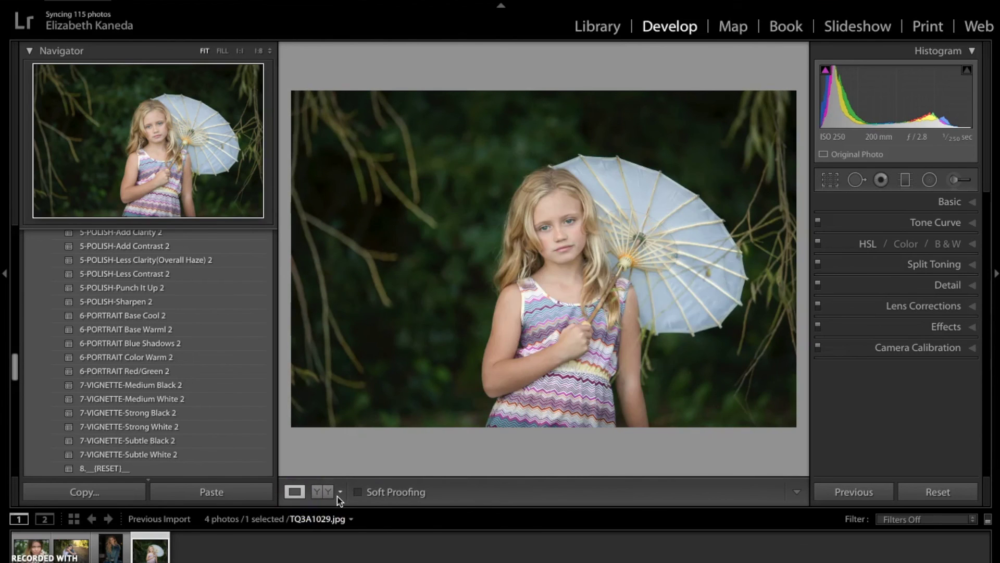
pyautogui.press('\\')
pyautogui.press('\\')
pyautogui.press('\\')
pyautogui.press('\\')
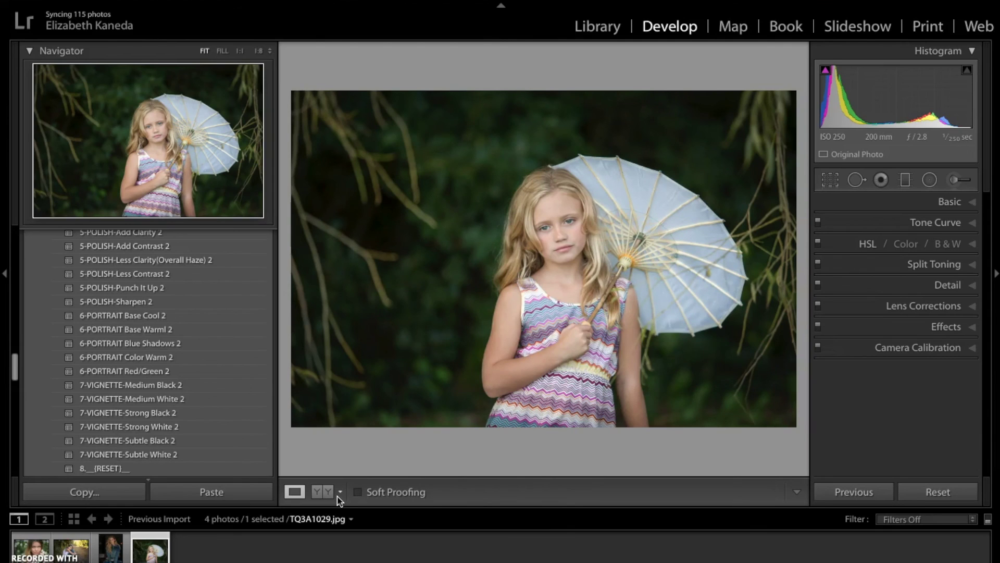